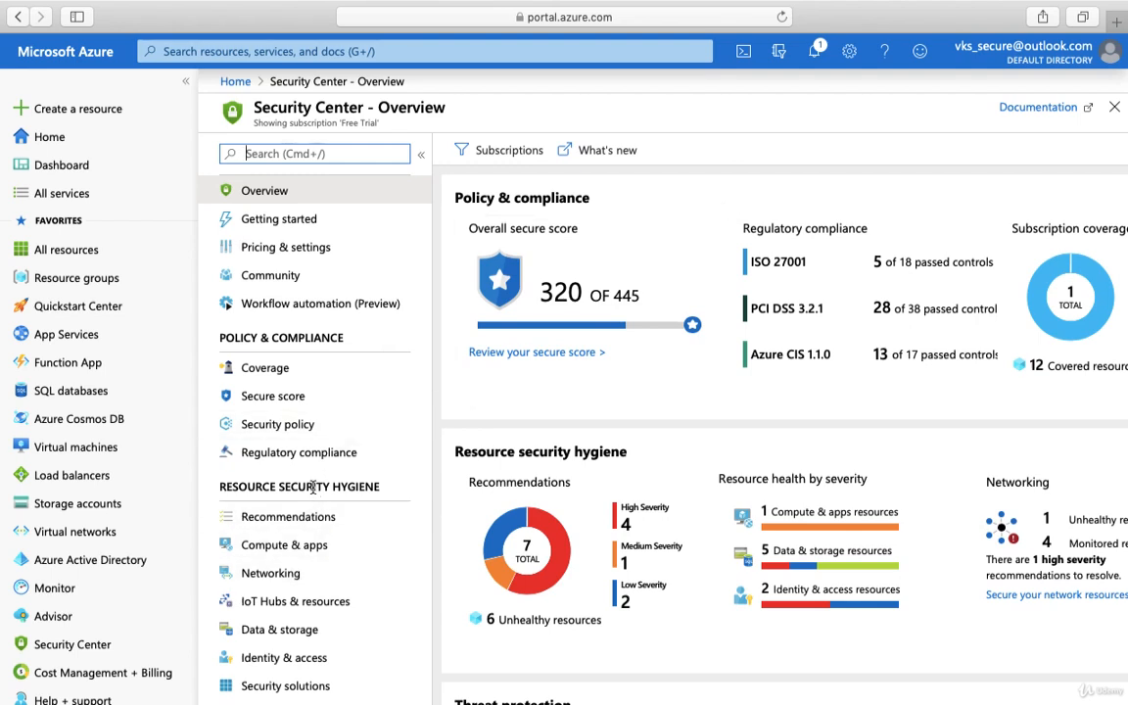
Open the Free Trial subscription's security policy and review its default policy, industry and regulatory standards, and custom initiatives sections.
click(279, 426)
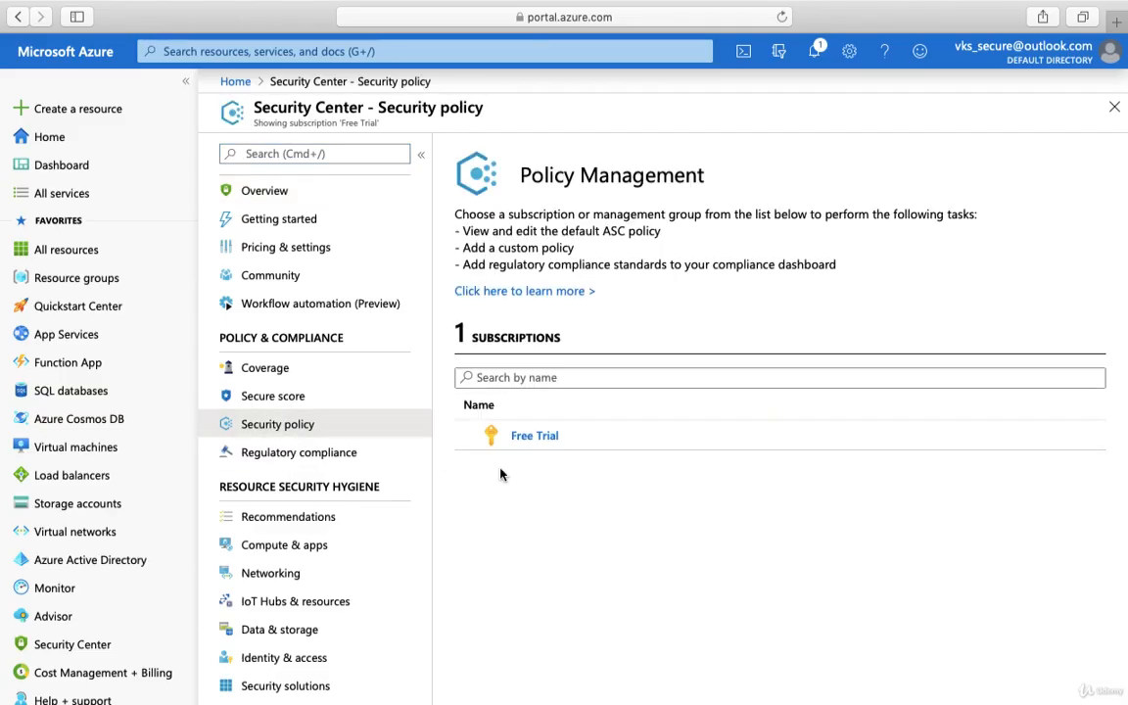
click(534, 437)
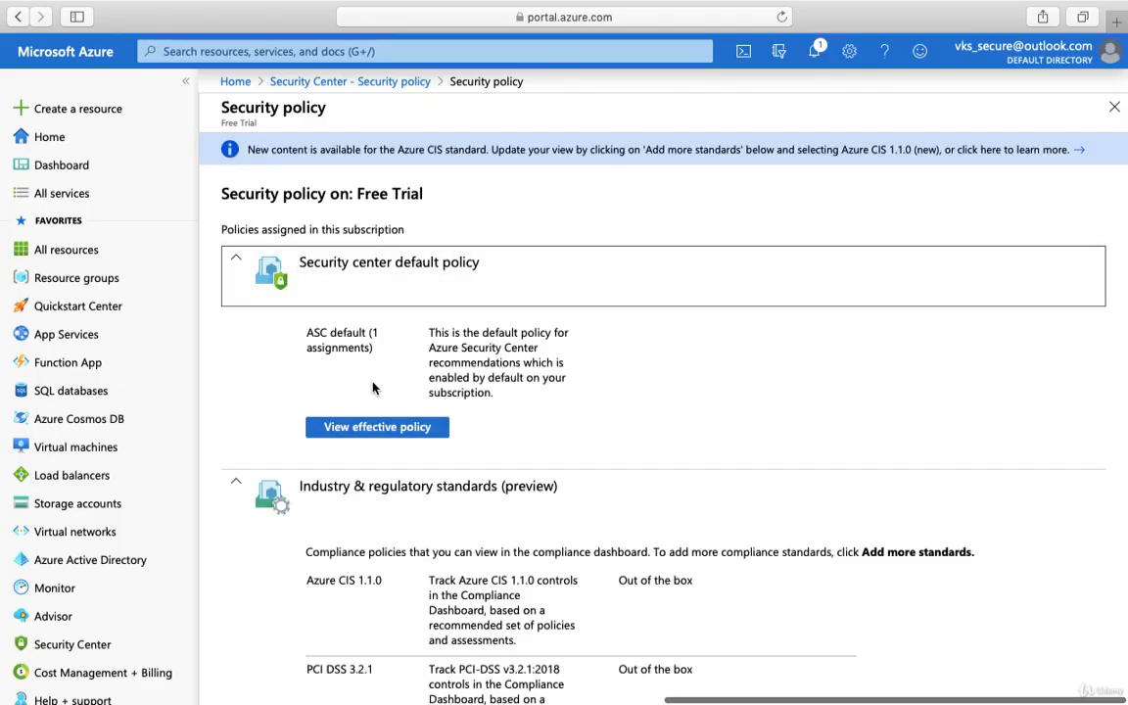
scroll(336, 397, down, 1)
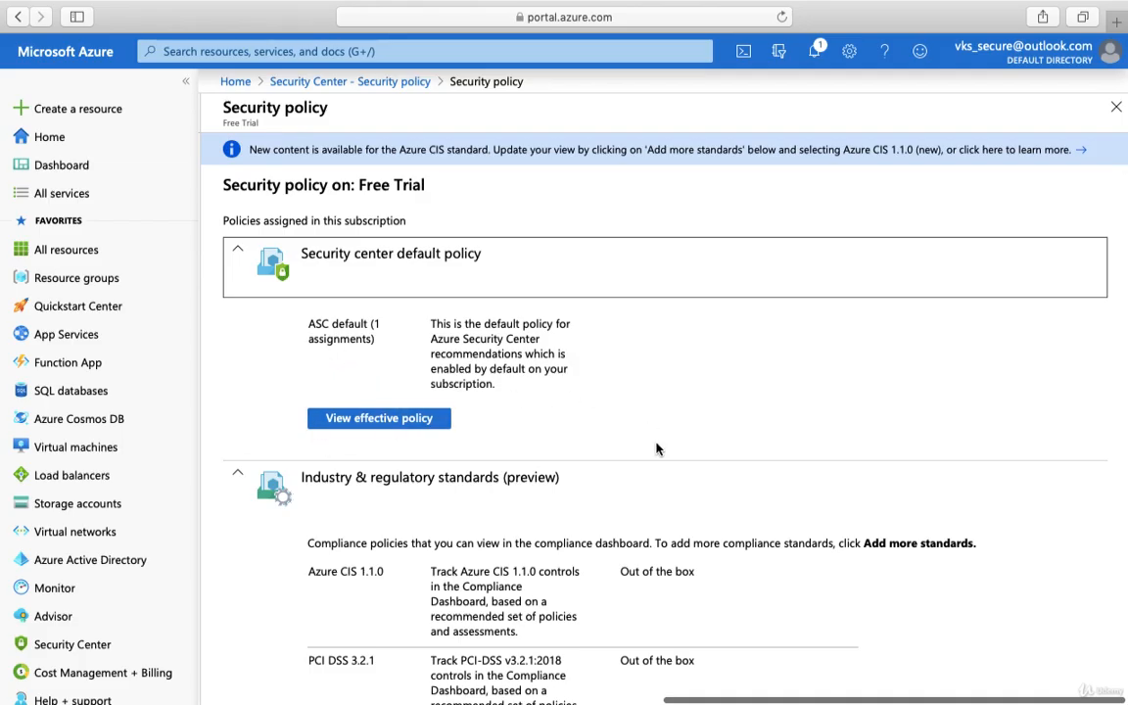
scroll(657, 449, down, 4)
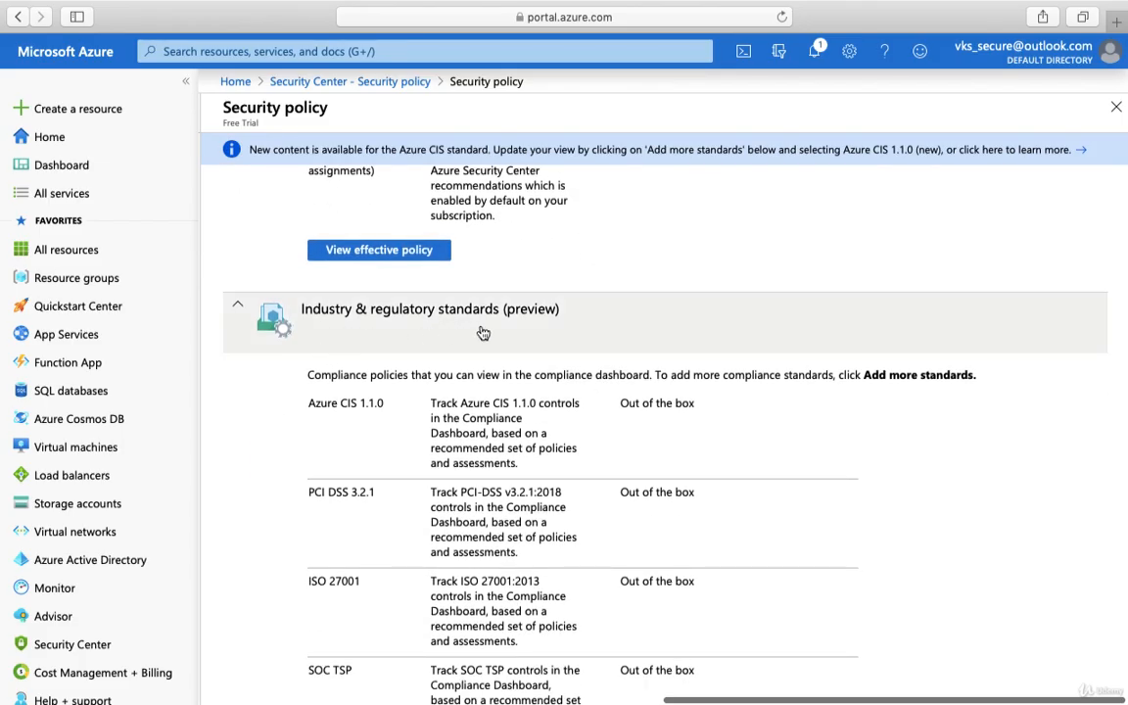
scroll(483, 333, down, 7)
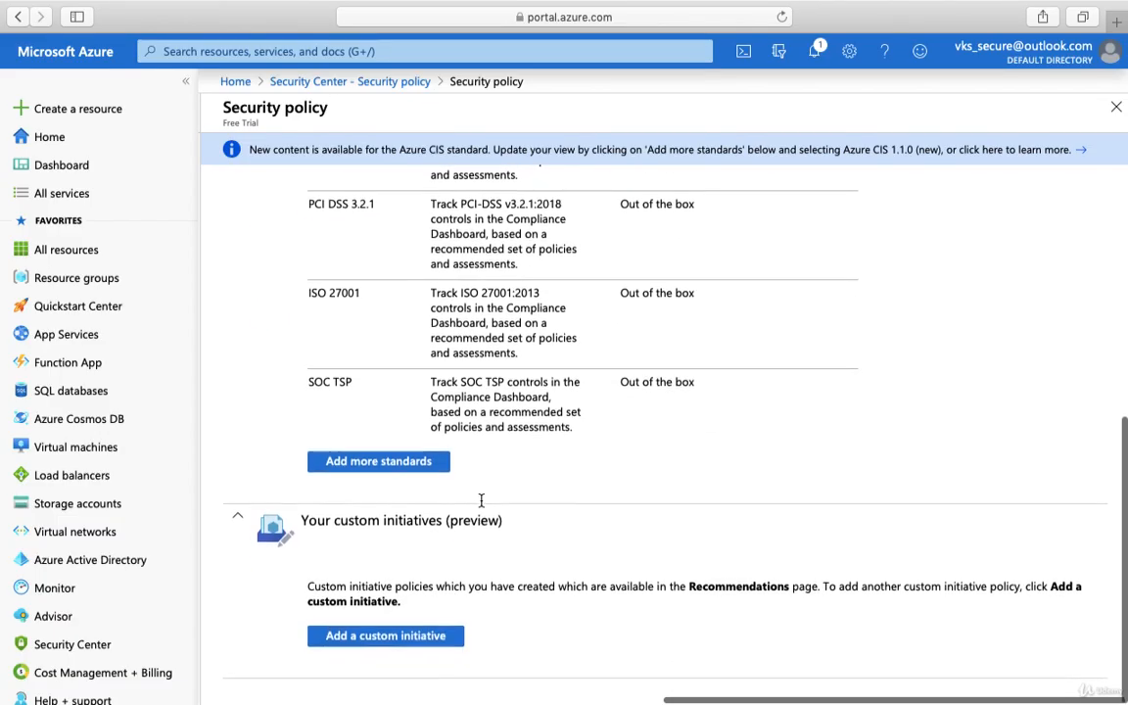
scroll(509, 519, up, 10)
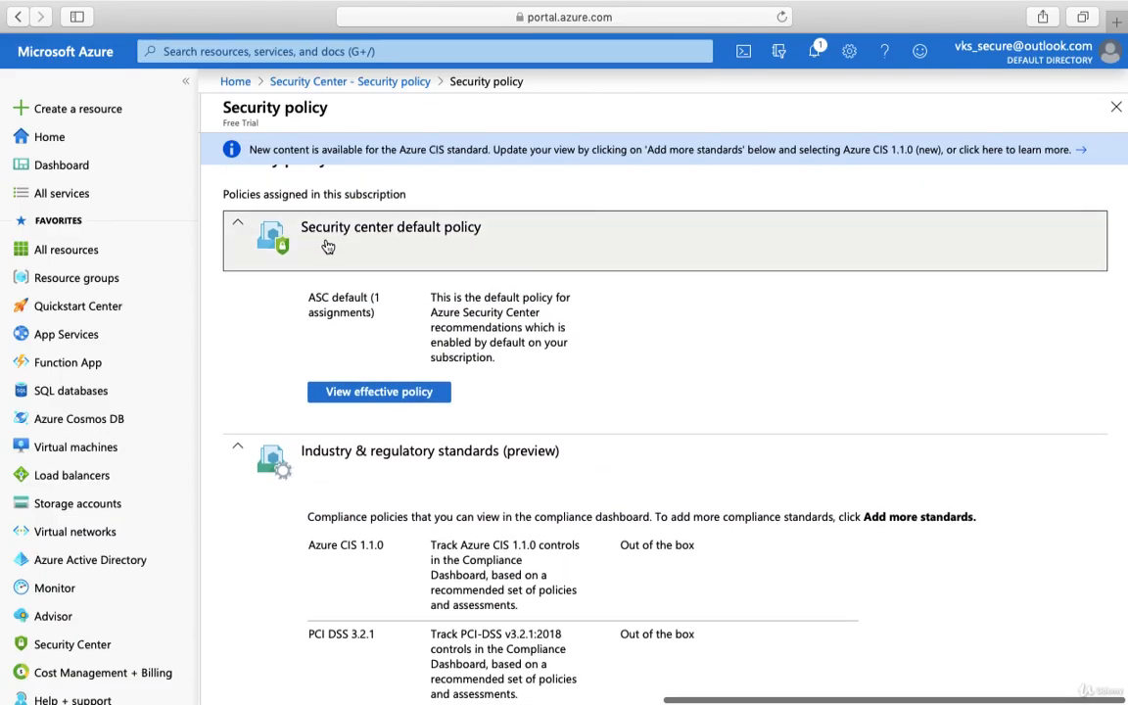
scroll(323, 342, down, 10)
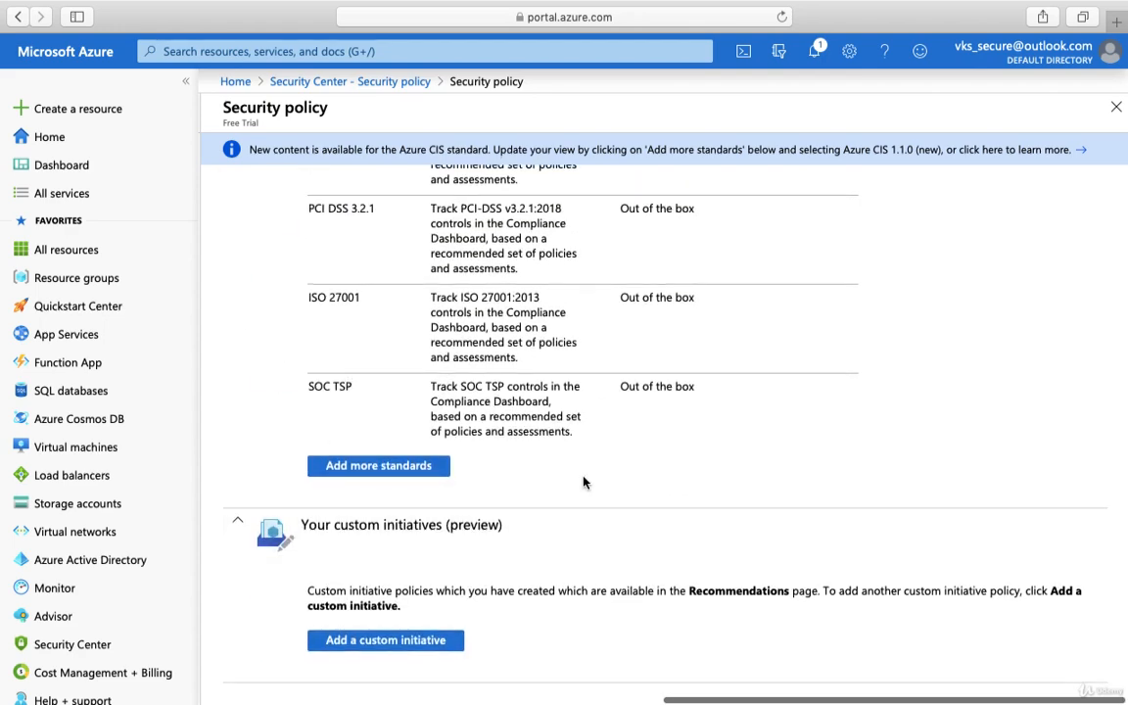
scroll(578, 475, up, 10)
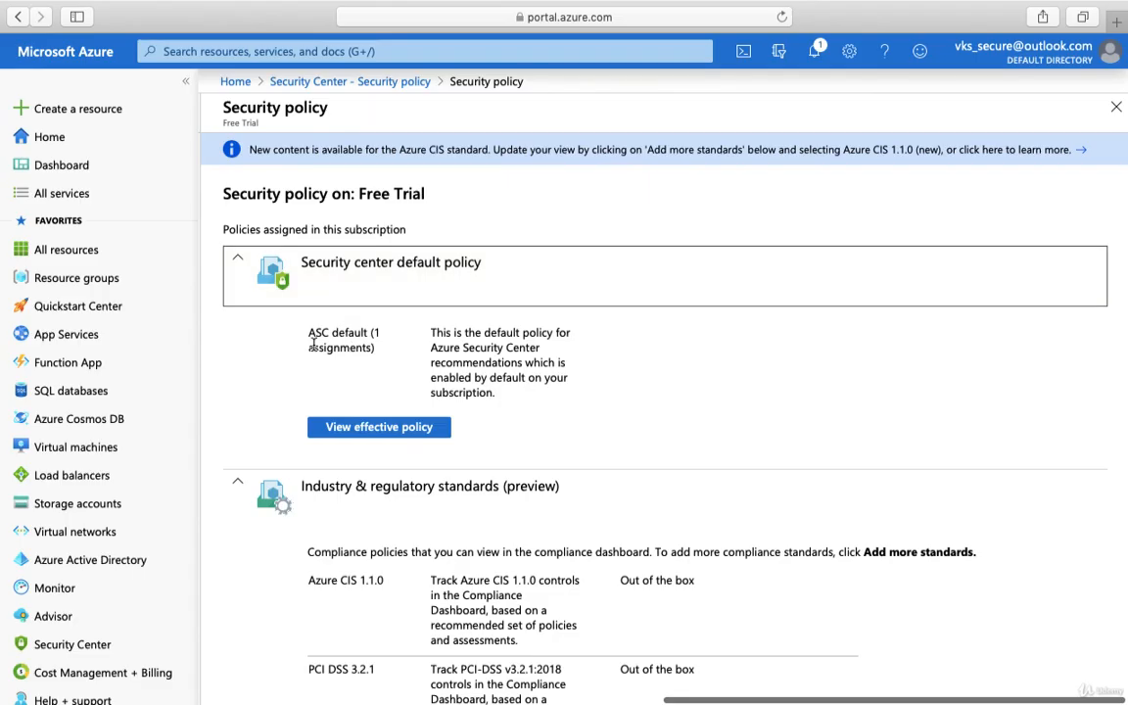
Examine the ASC default assignment under the Security center default policy, along with the regulatory standards below it.
drag(309, 336, 383, 355)
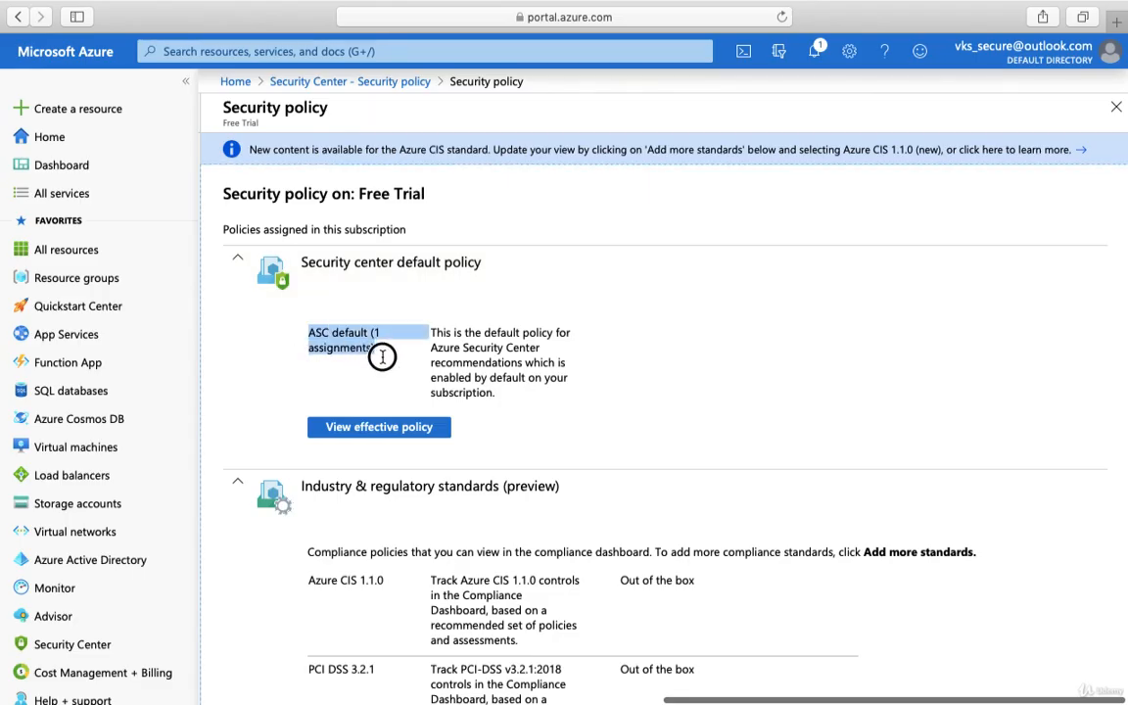
click(383, 357)
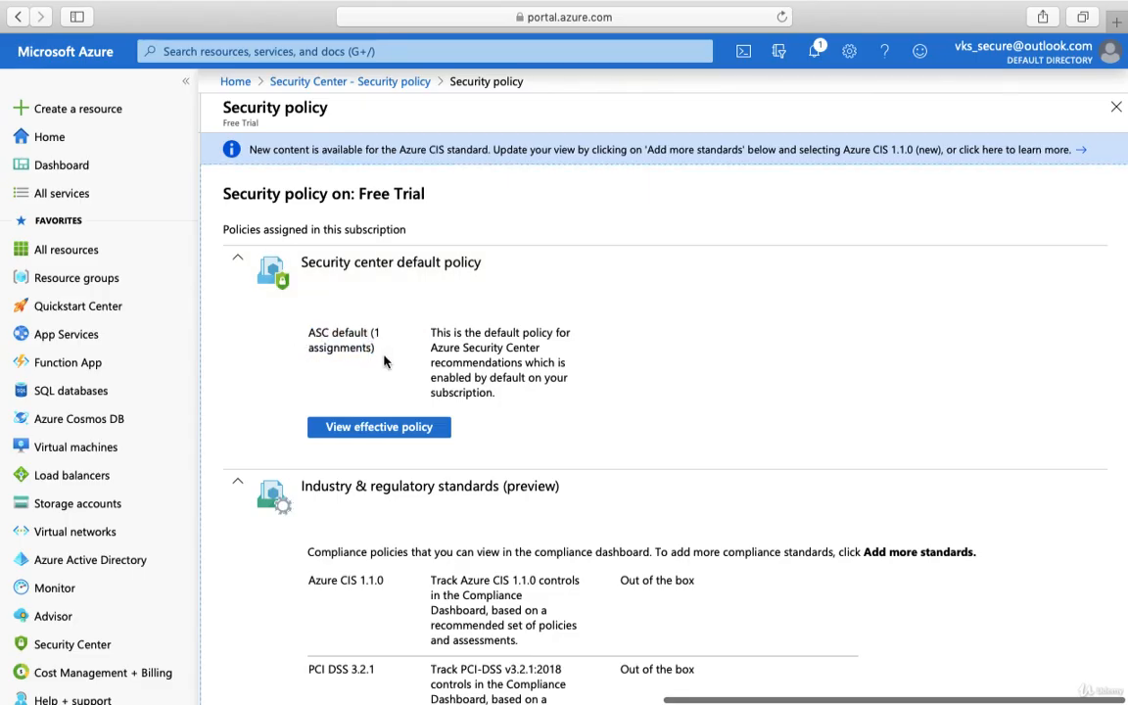
drag(384, 360, 306, 335)
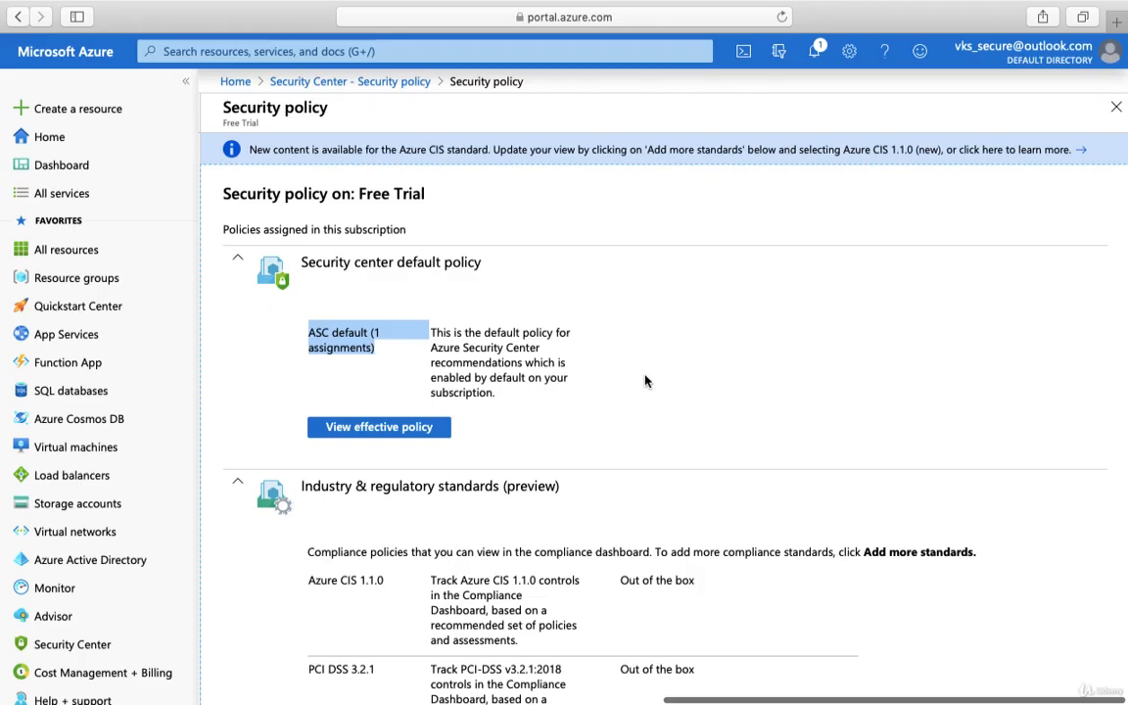
scroll(644, 380, down, 3)
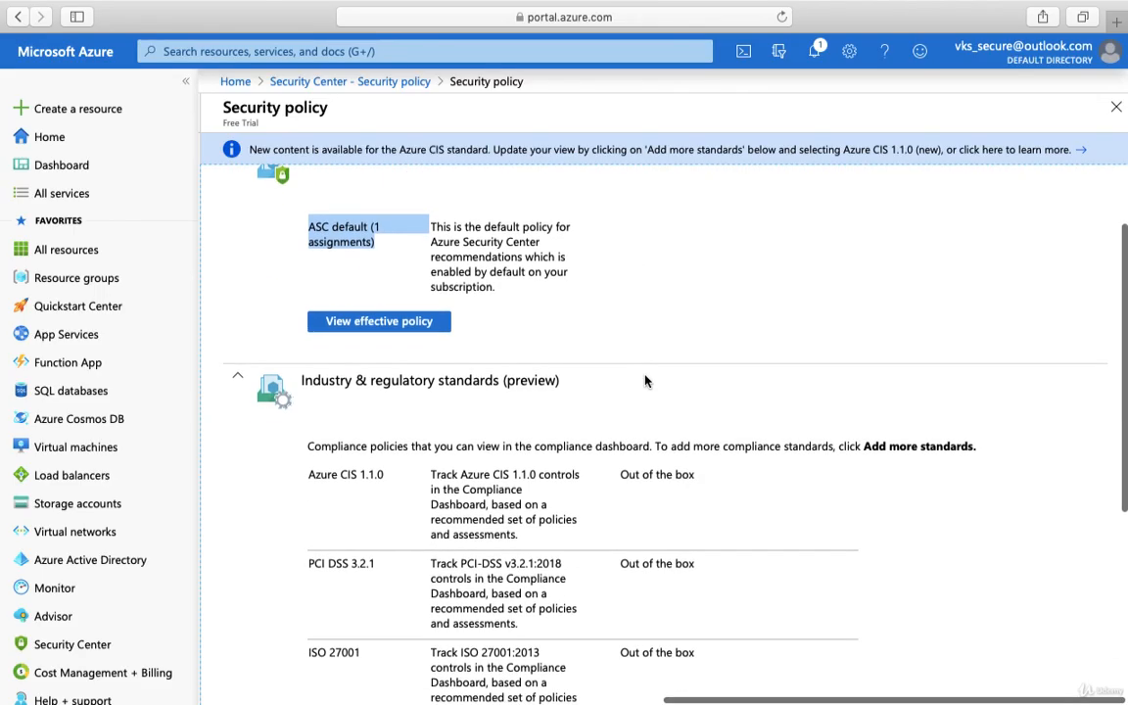
scroll(644, 380, up, 3)
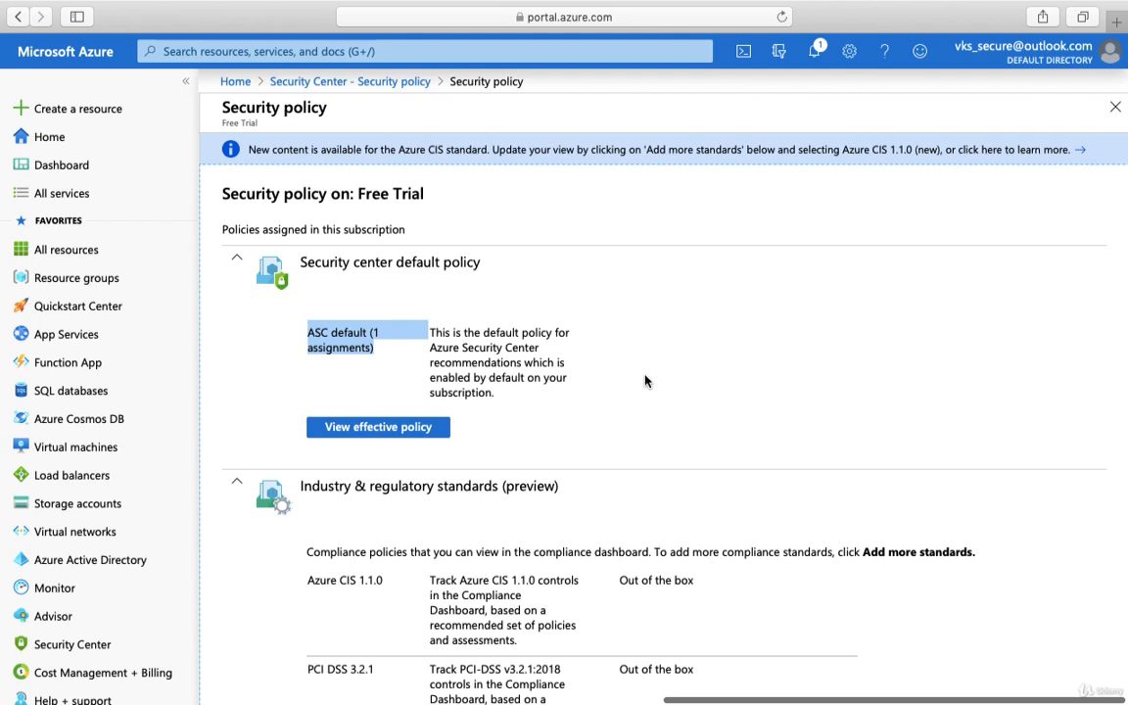
Reopen the Free Trial subscription from the Policy Management page and view its effective policy.
click(333, 82)
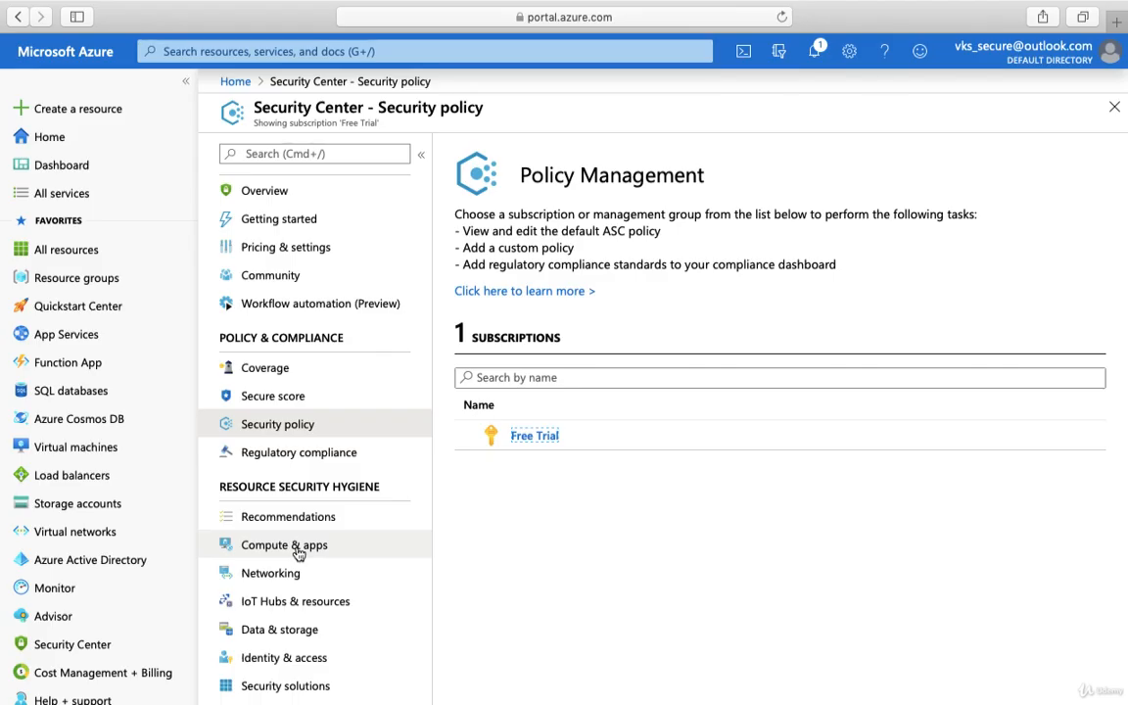
click(524, 437)
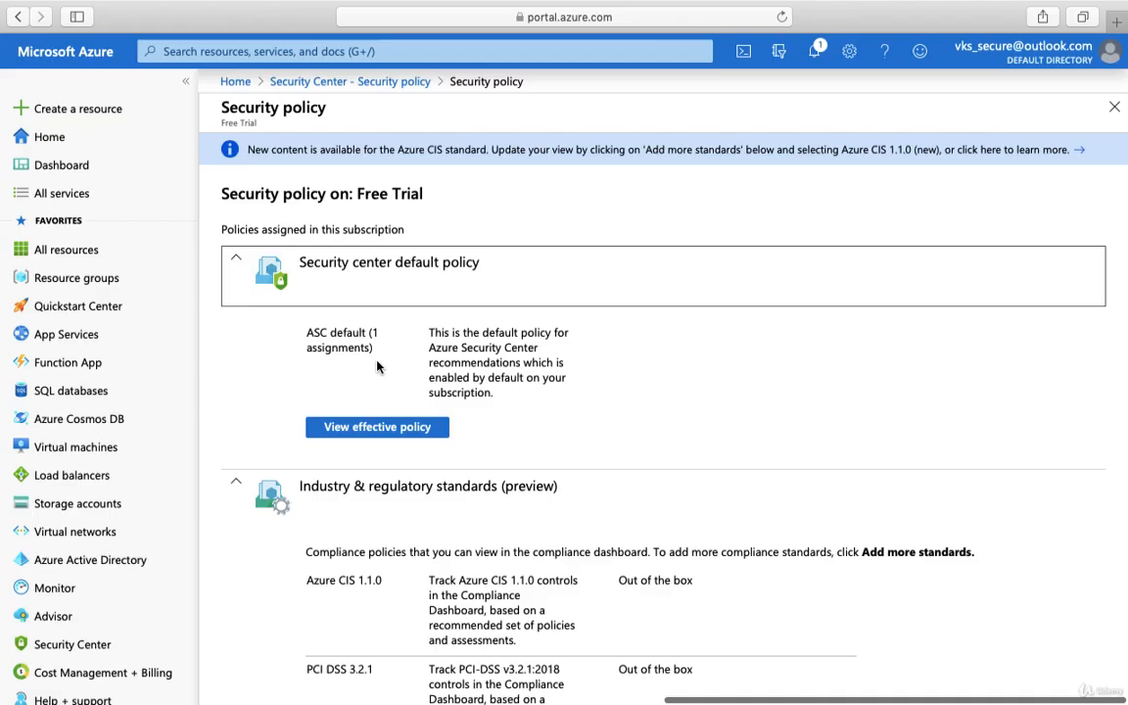
click(370, 428)
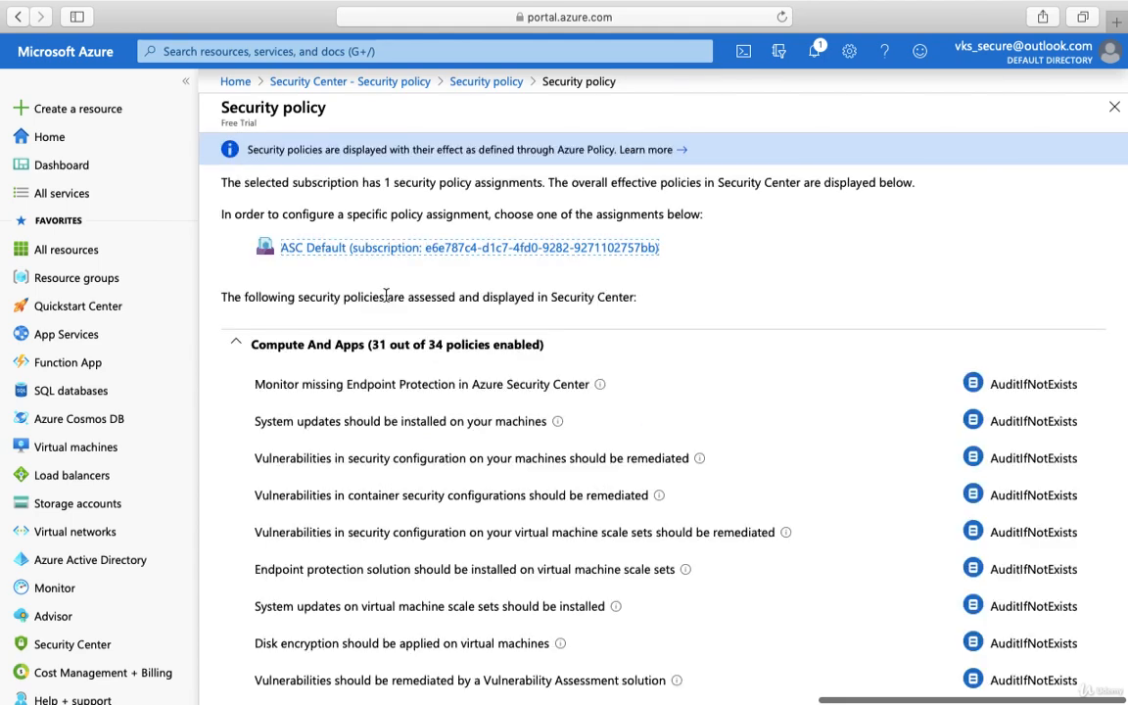
Examine the Compute And Apps policies and the effect assigned to each one.
scroll(357, 382, down, 2)
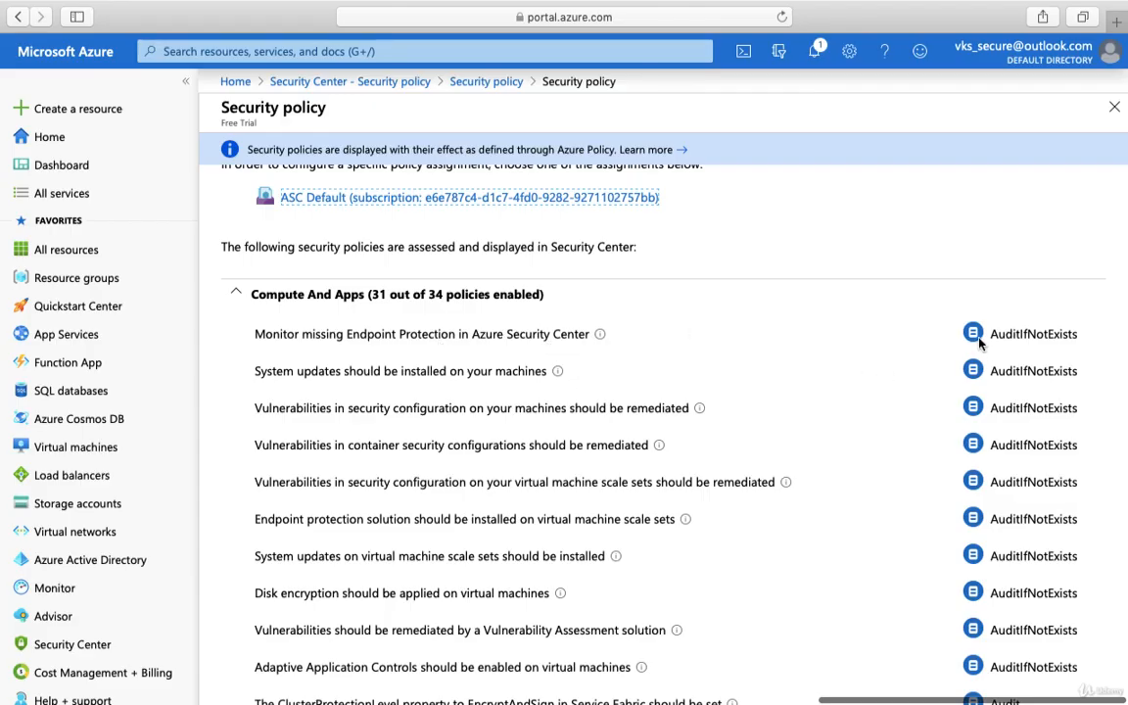
scroll(1011, 364, down, 1)
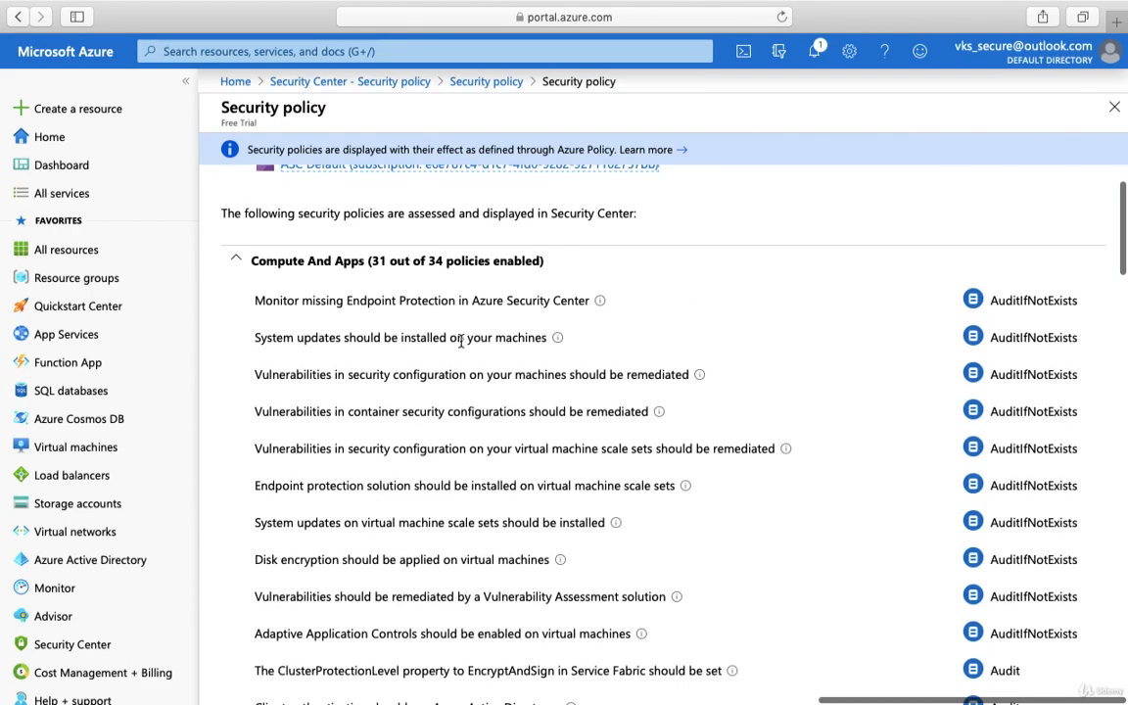
scroll(514, 405, down, 1)
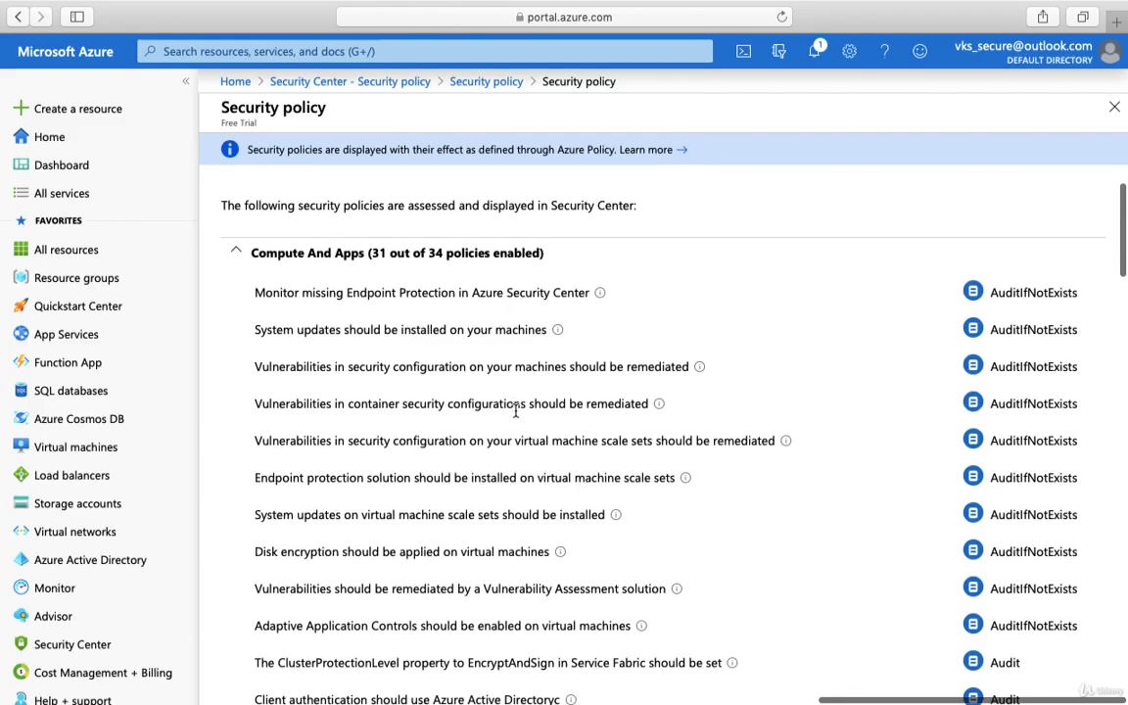
scroll(395, 373, down, 1)
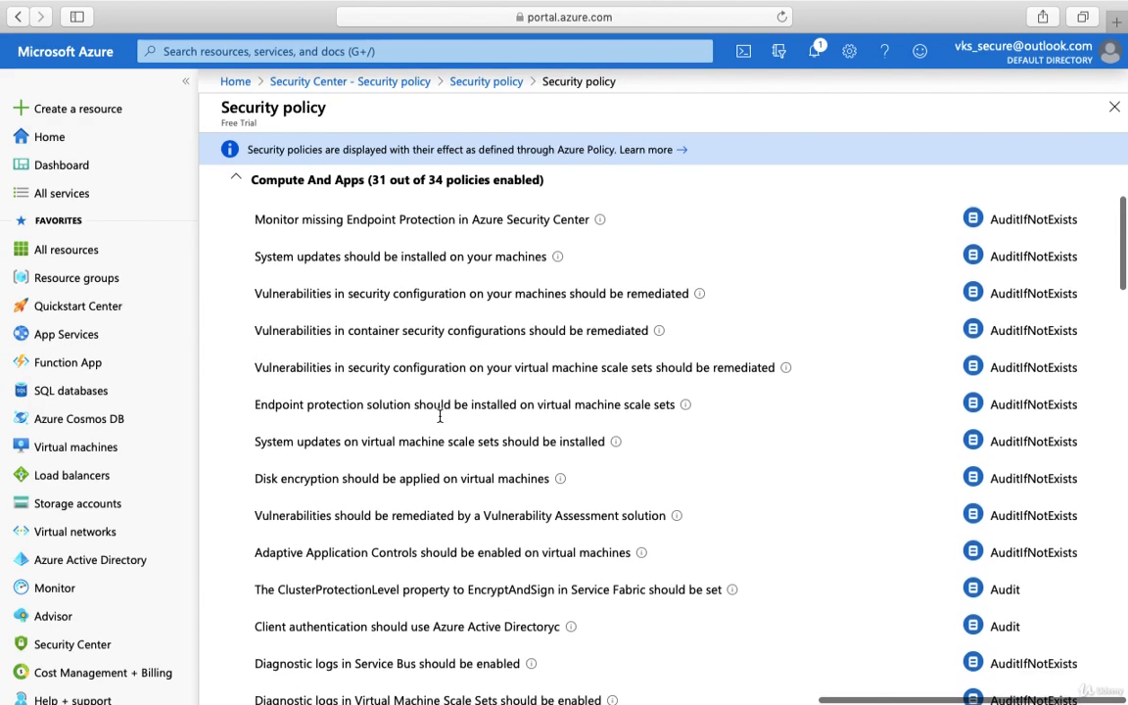
scroll(483, 437, down, 1)
scroll(483, 437, down, 5)
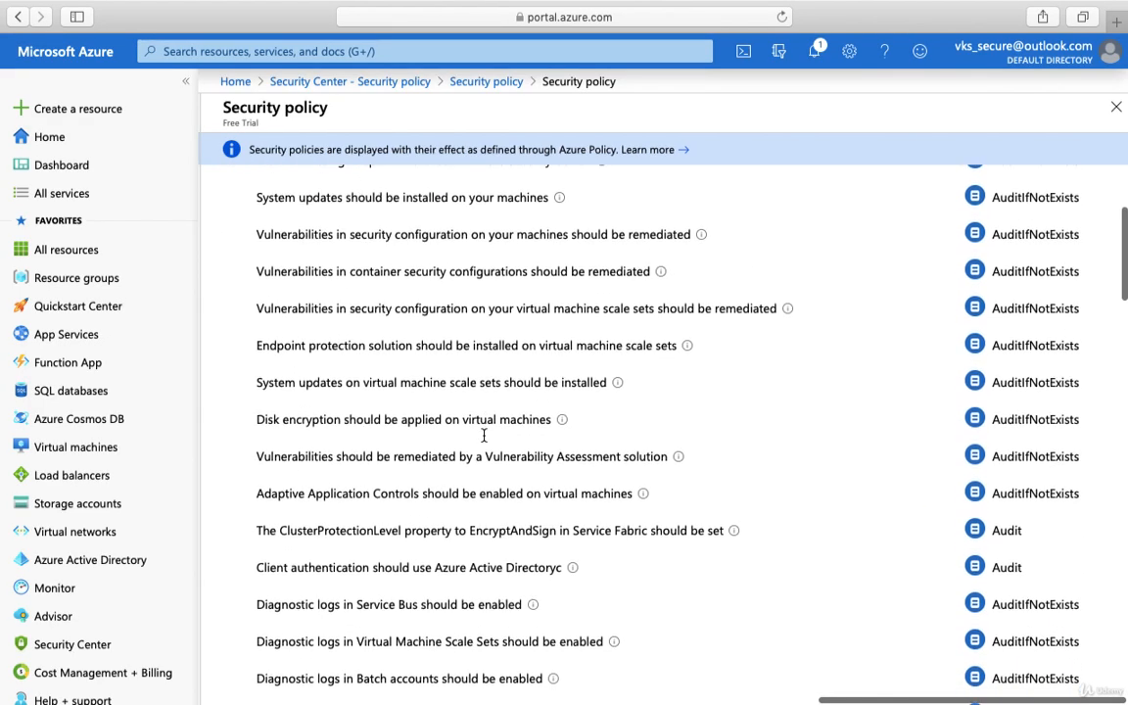
scroll(482, 437, down, 15)
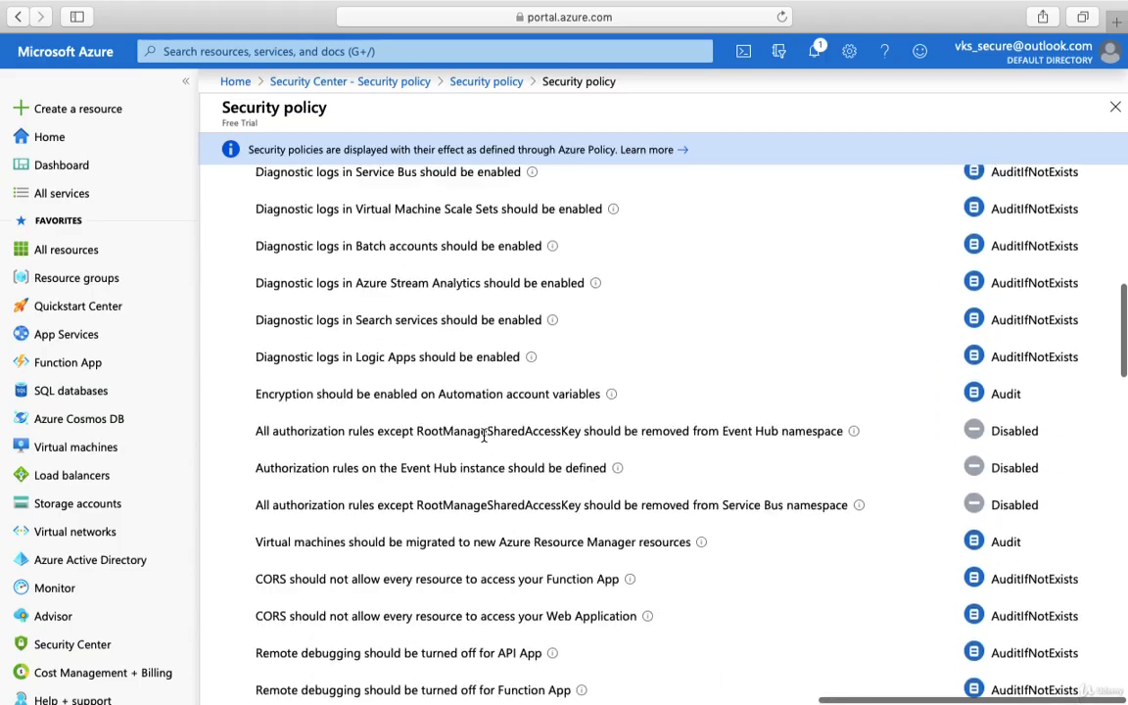
scroll(483, 436, down, 2)
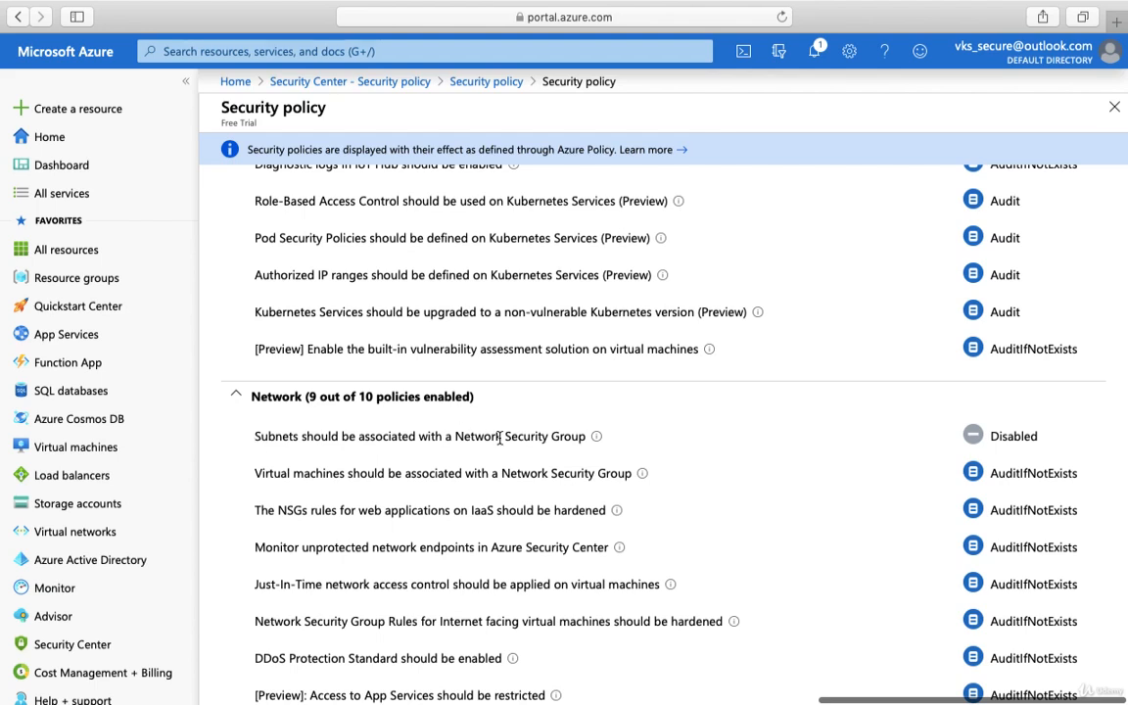
Examine the Network, Data and Identity policies and their assigned effects through the end of the effective policy list.
mouse_move(606, 445)
scroll(891, 500, down, 3)
scroll(891, 500, down, 8)
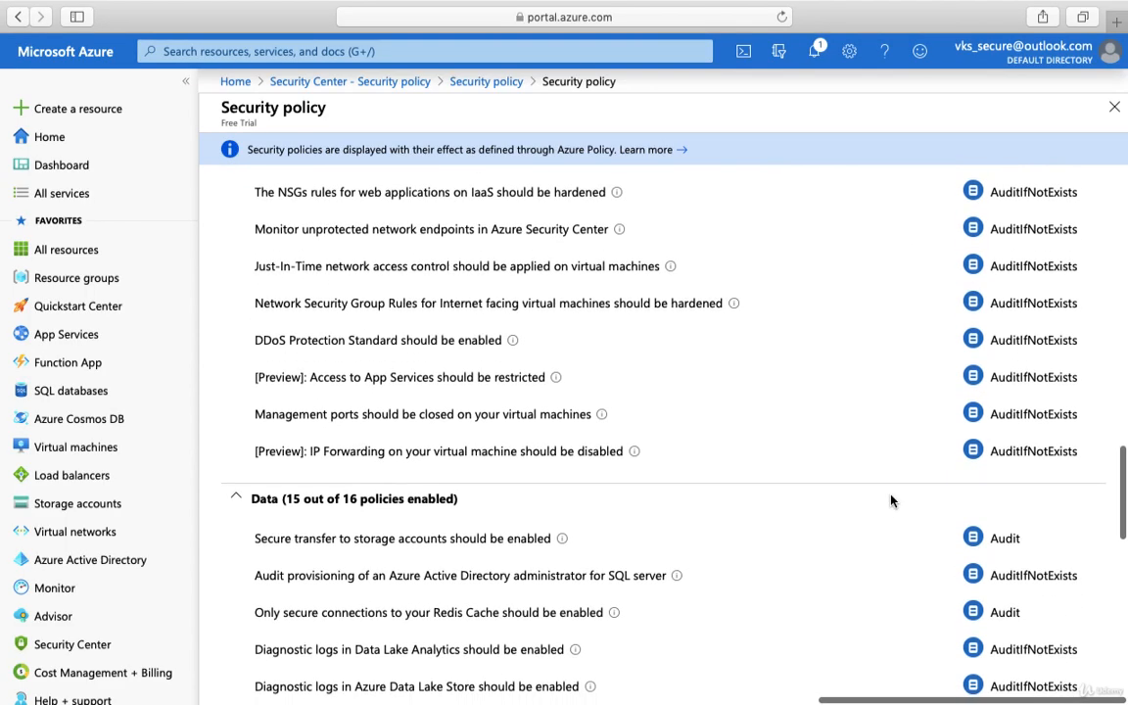
scroll(891, 500, down, 5)
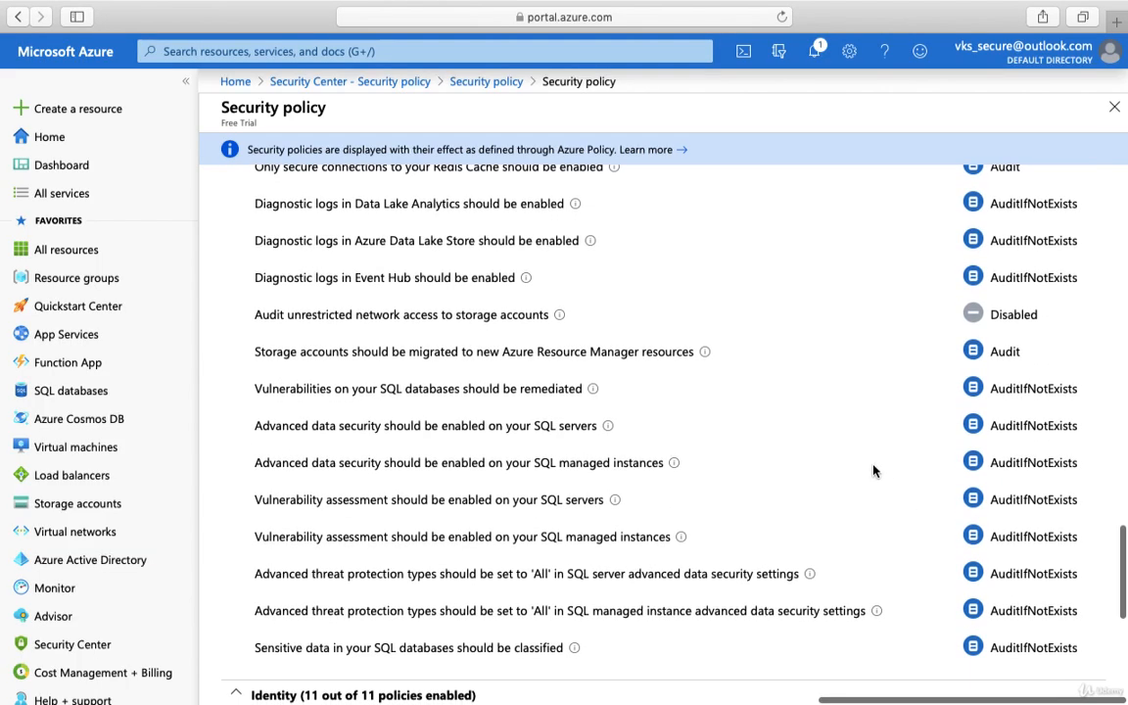
scroll(689, 569, down, 4)
scroll(503, 592, down, 3)
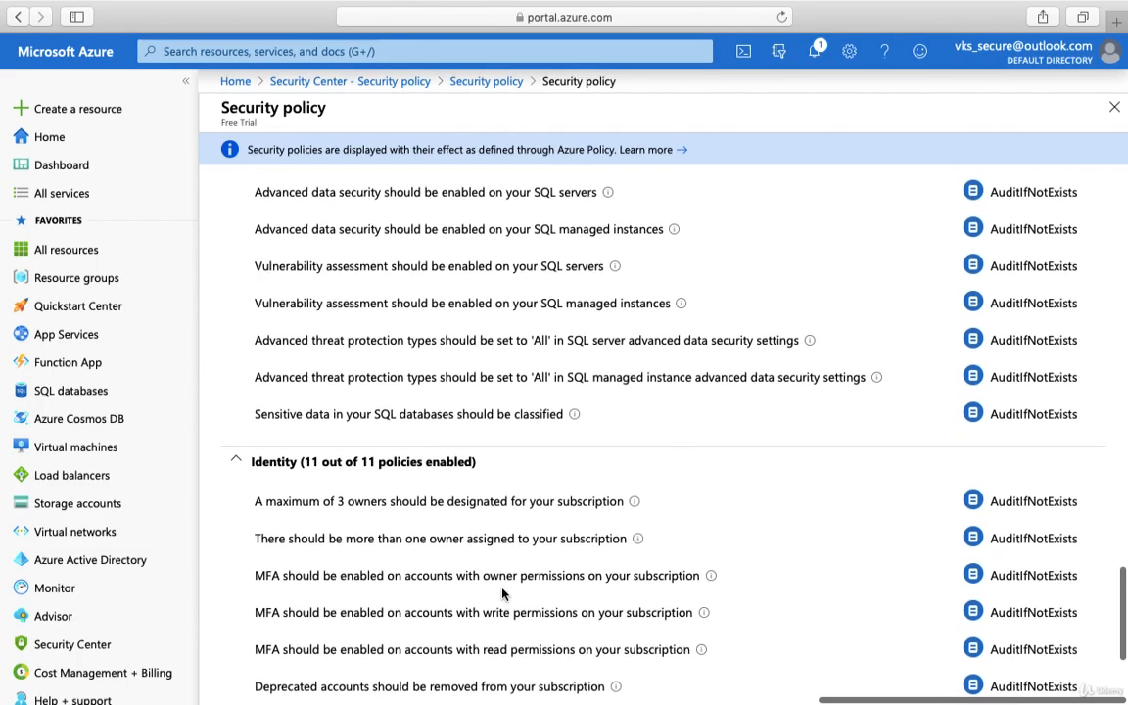
scroll(389, 516, down, 3)
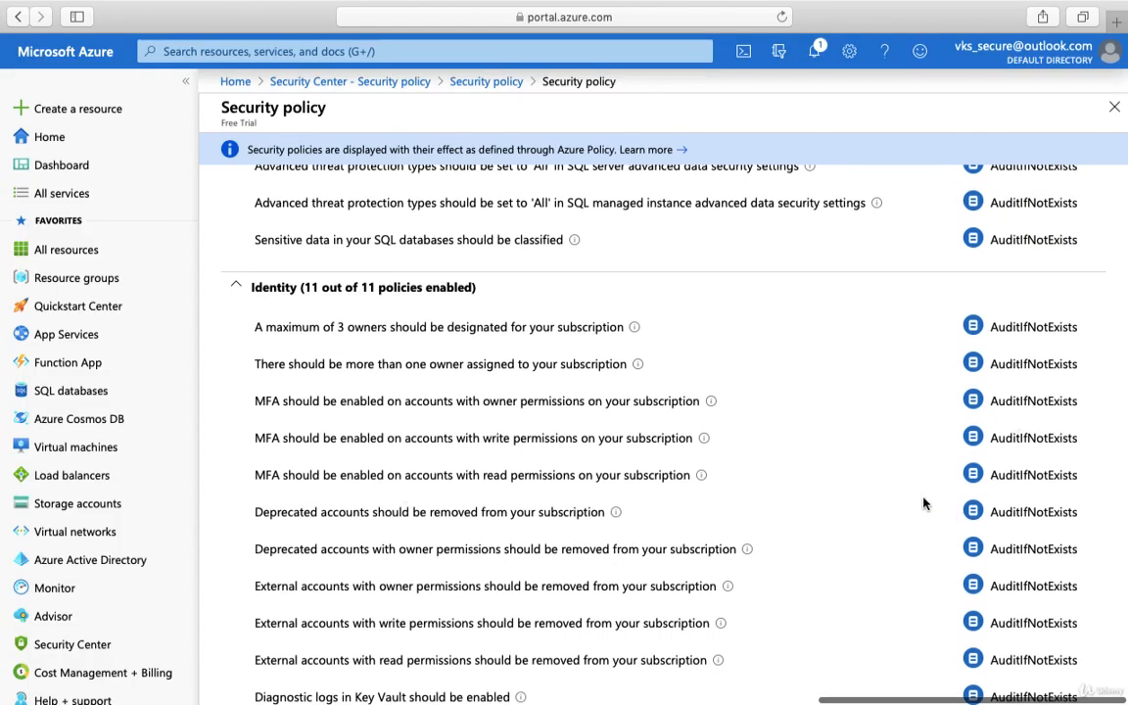
scroll(849, 460, down, 2)
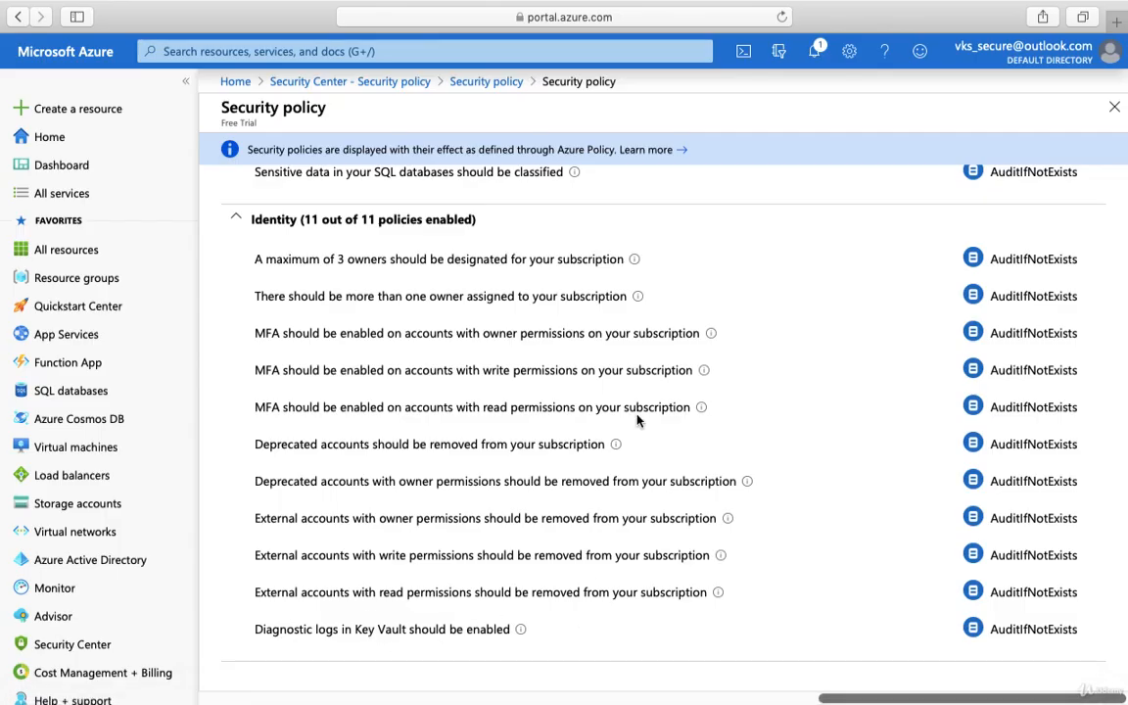
Recheck the Compute And Apps policies from the beginning of the list down to the Network section for disabled entries.
scroll(636, 418, up, 8)
scroll(637, 421, up, 20)
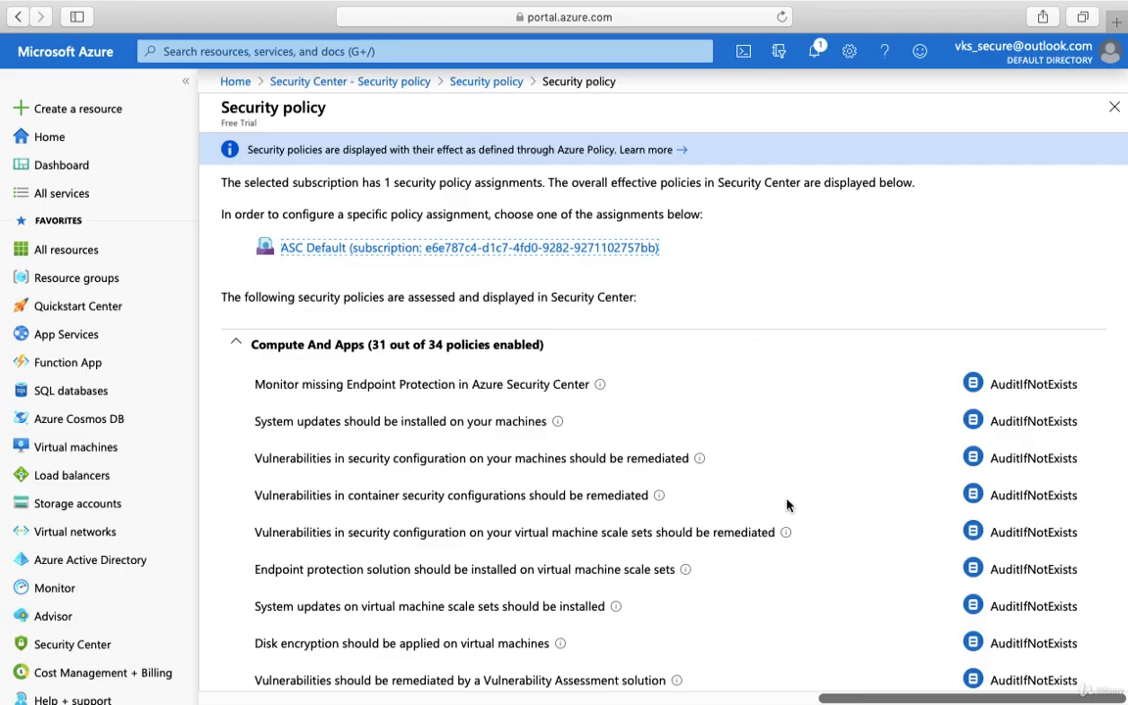
scroll(787, 504, down, 3)
scroll(788, 505, down, 8)
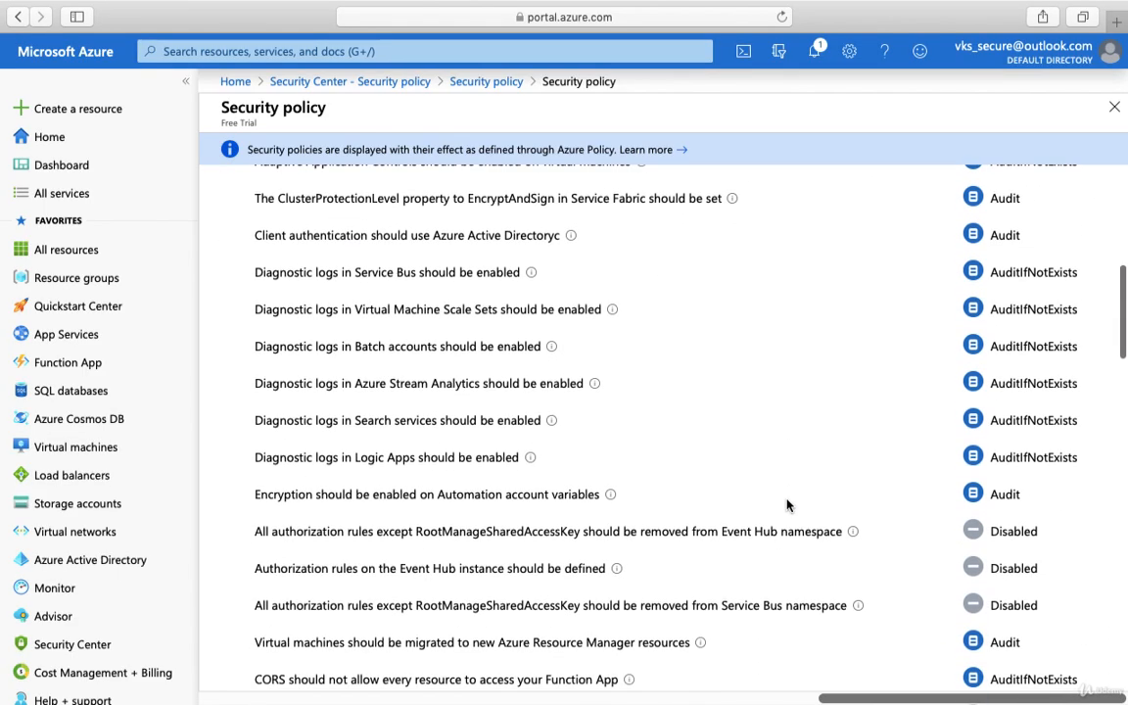
scroll(725, 514, down, 10)
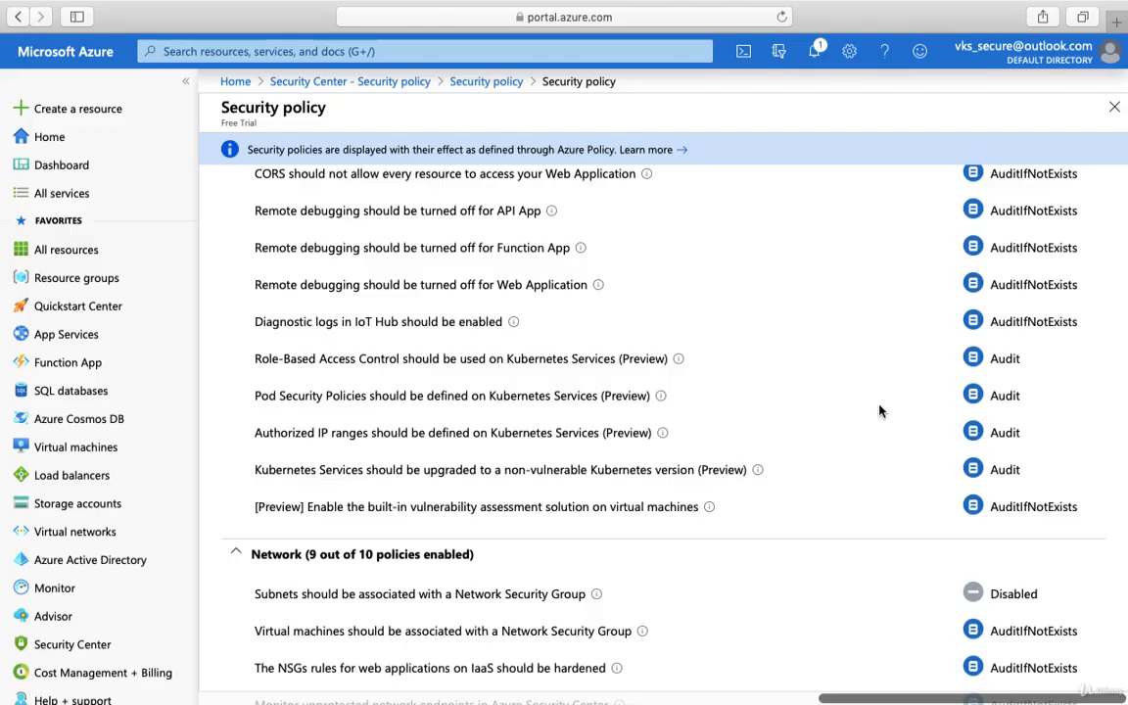
scroll(879, 411, up, 18)
scroll(879, 411, up, 3)
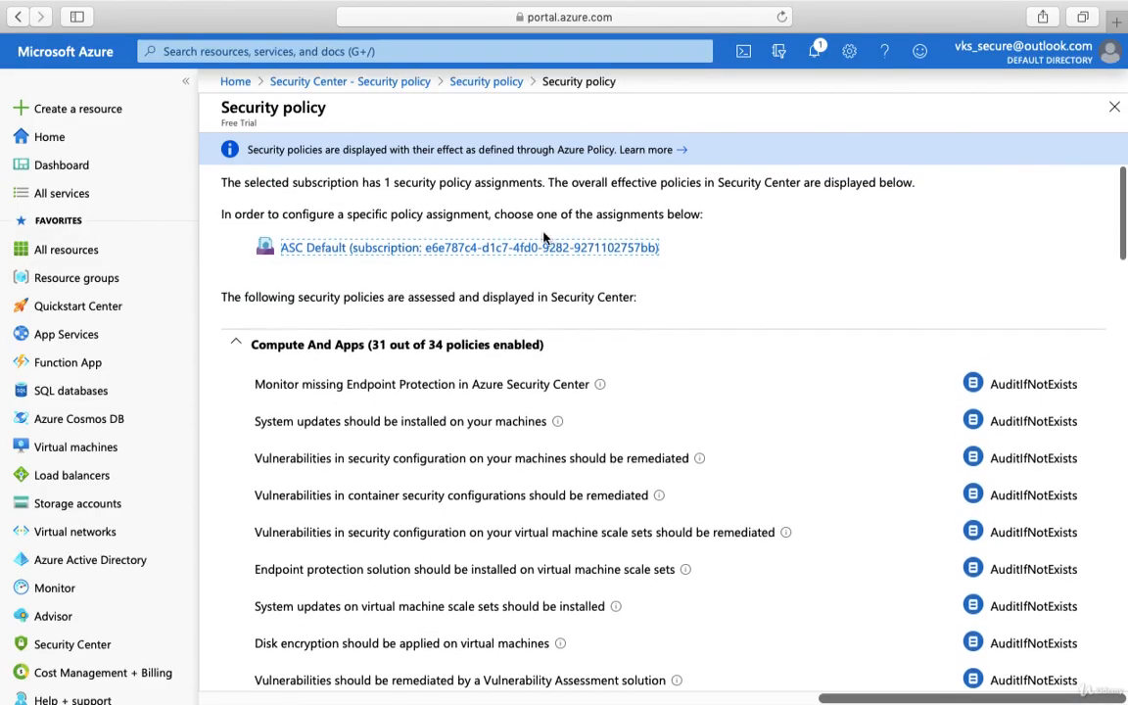
Open the ASC Default assignment for editing and check its basic settings, including scope, exclusions and description.
click(372, 253)
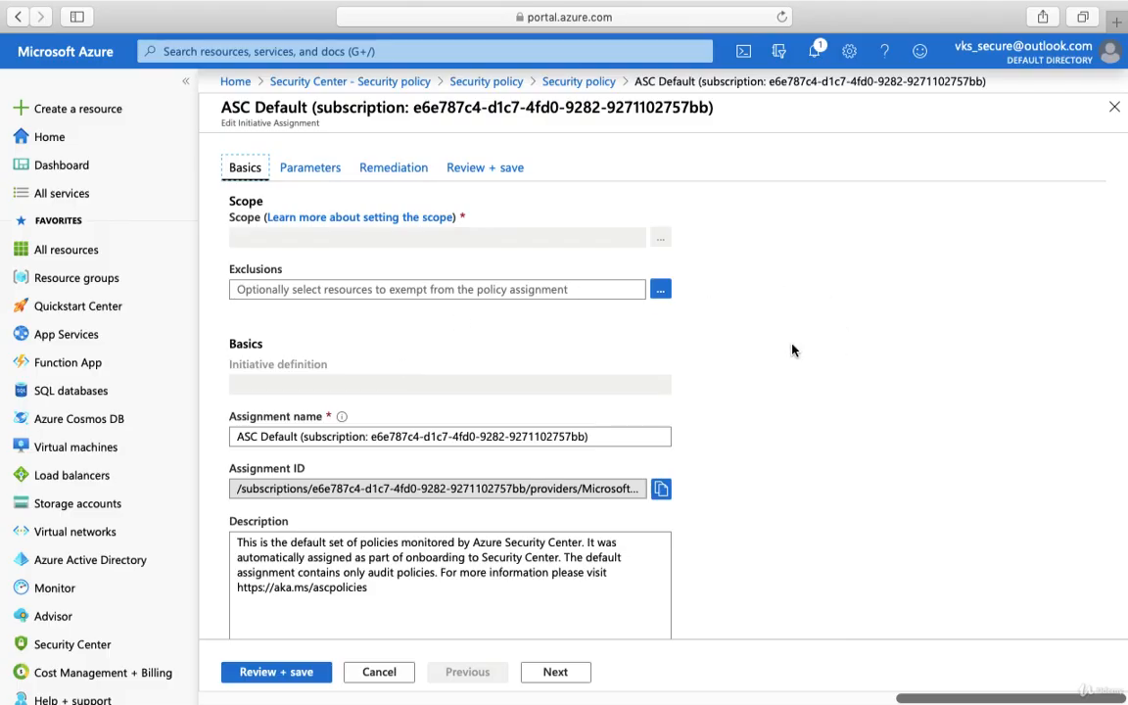
scroll(377, 341, down, 1)
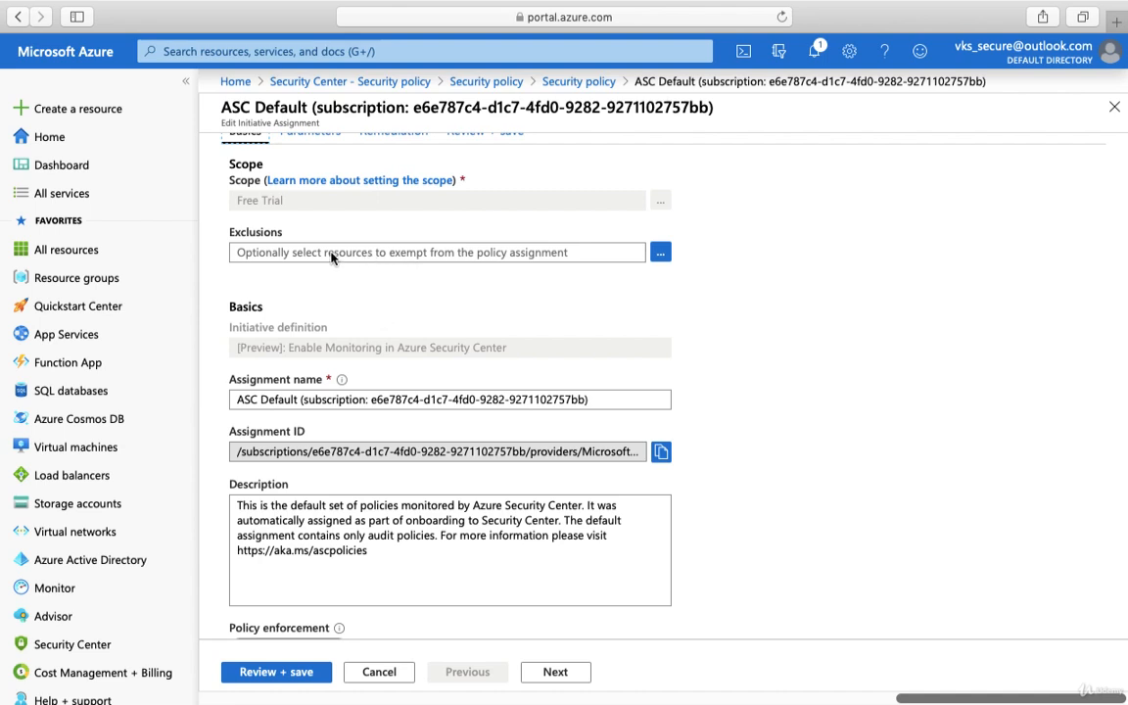
scroll(333, 260, up, 1)
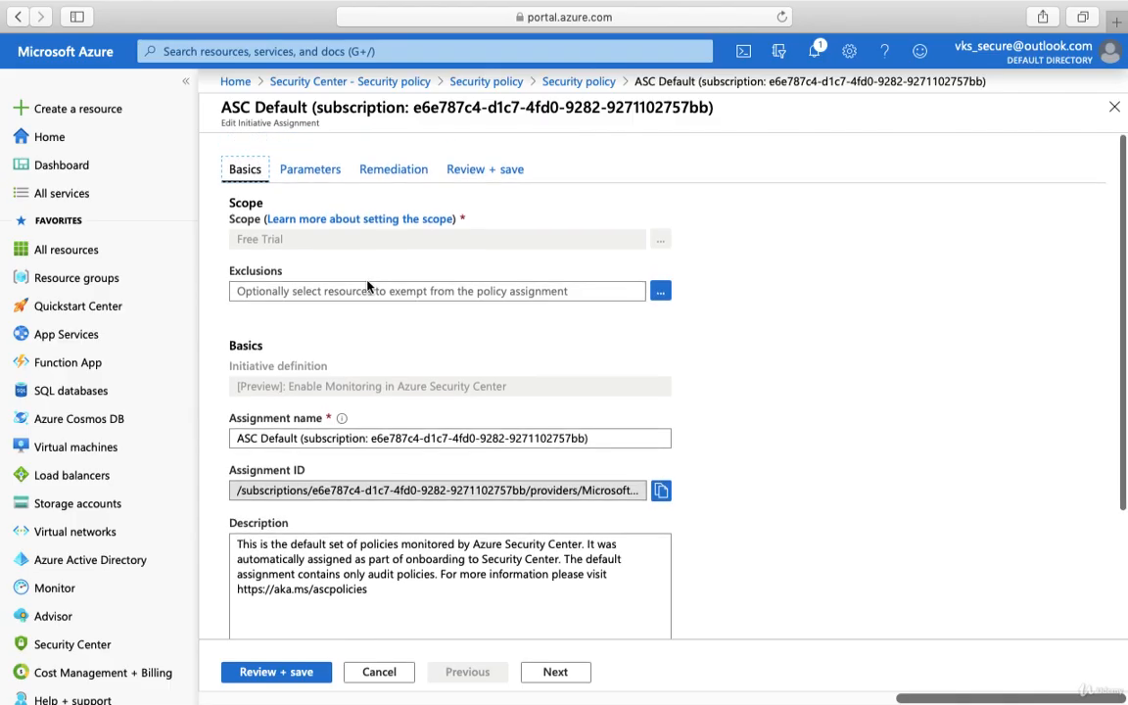
Read the ASC Default assignment's description and check its policy enforcement and assigned-by settings.
scroll(388, 421, down, 2)
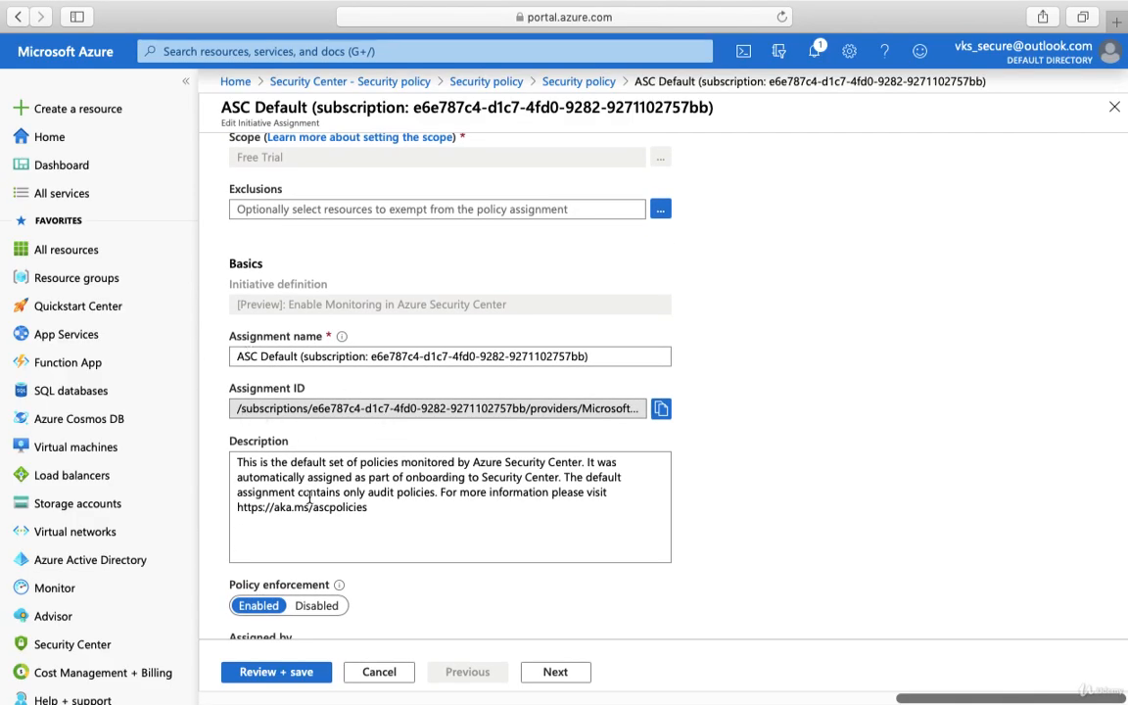
scroll(278, 447, down, 1)
drag(377, 462, 229, 410)
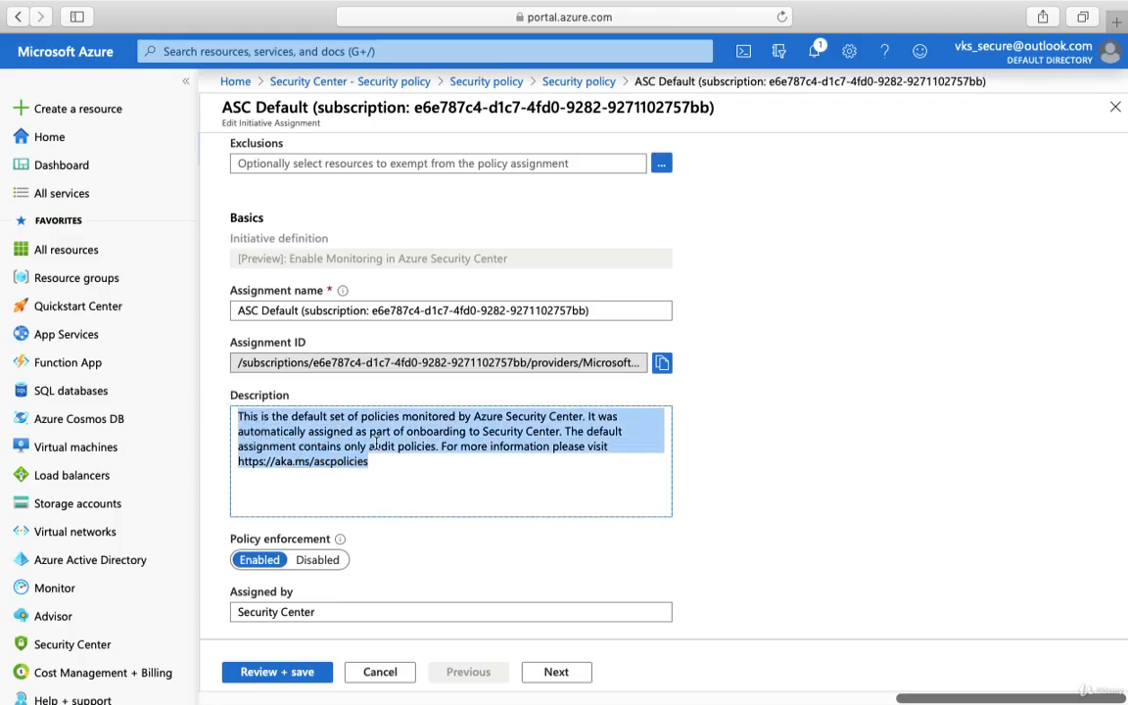
click(326, 435)
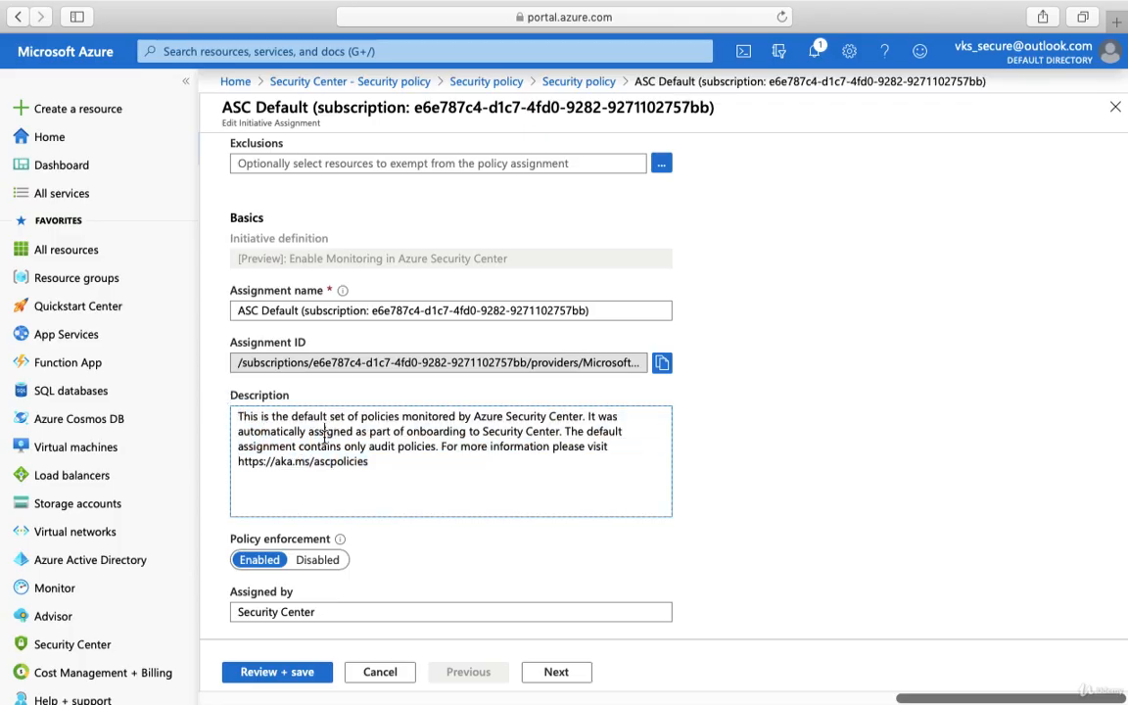
click(473, 416)
drag(296, 431, 418, 458)
click(403, 473)
scroll(388, 464, up, 1)
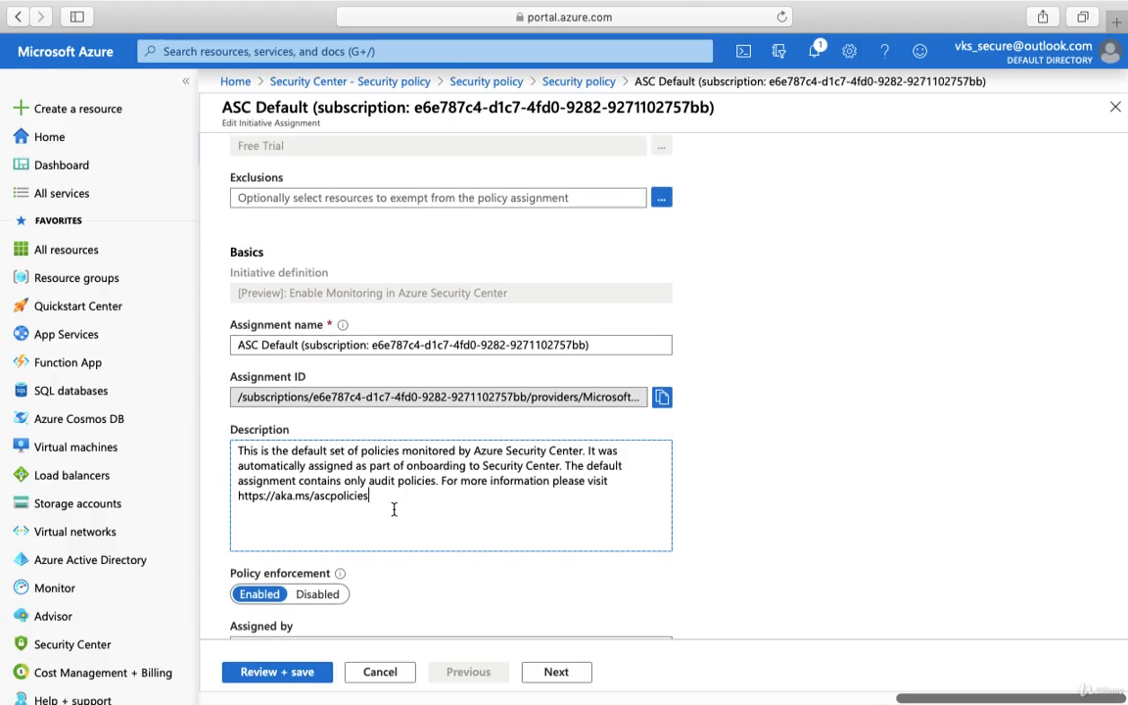
scroll(394, 510, down, 2)
scroll(395, 513, up, 4)
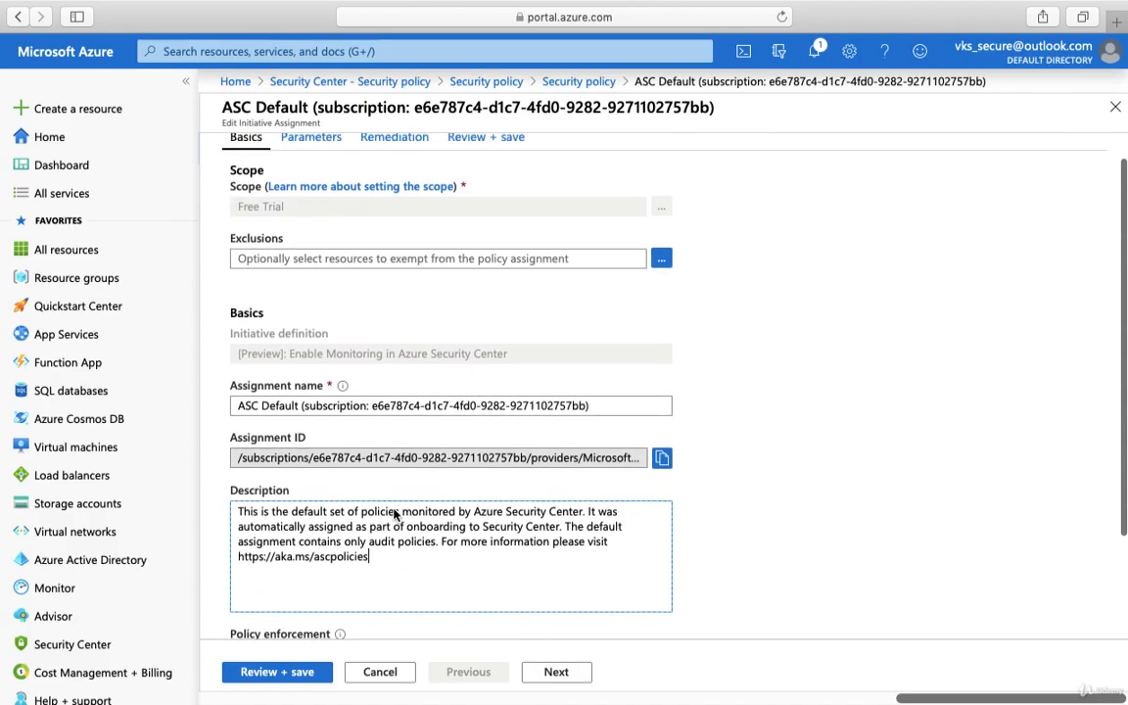
scroll(395, 514, up, 1)
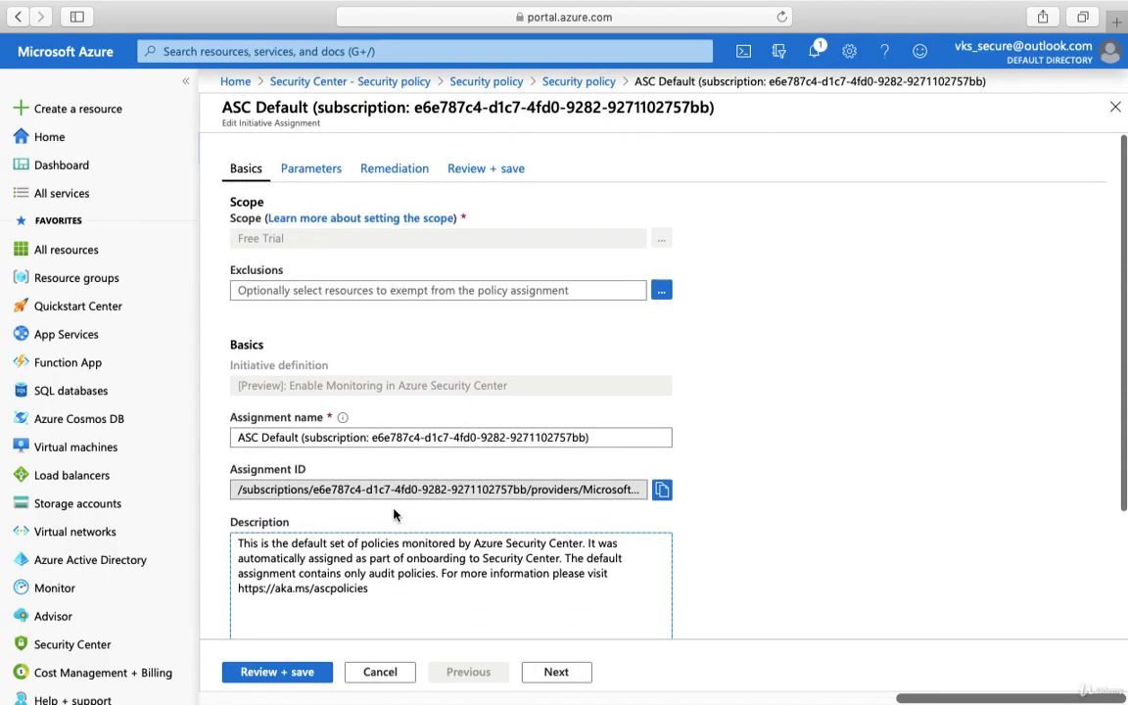
Open the assignment's parameters and examine the effect choices for scale set system updates and the parameters down to the Service Fabric entries.
click(311, 168)
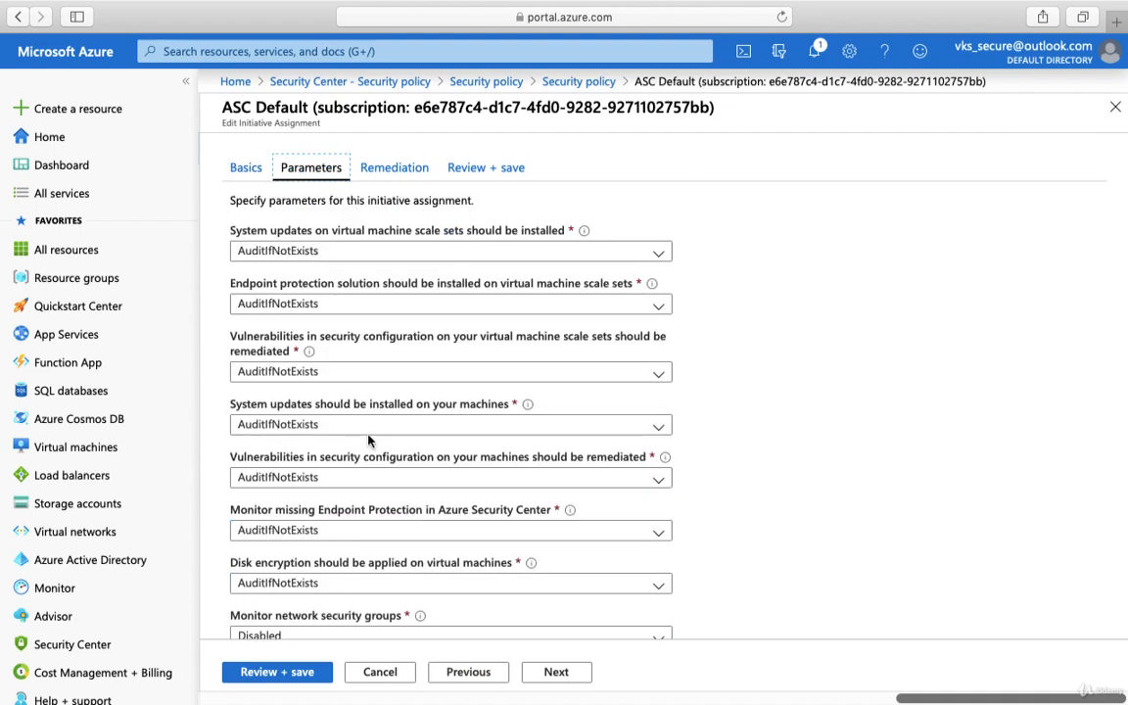
click(479, 253)
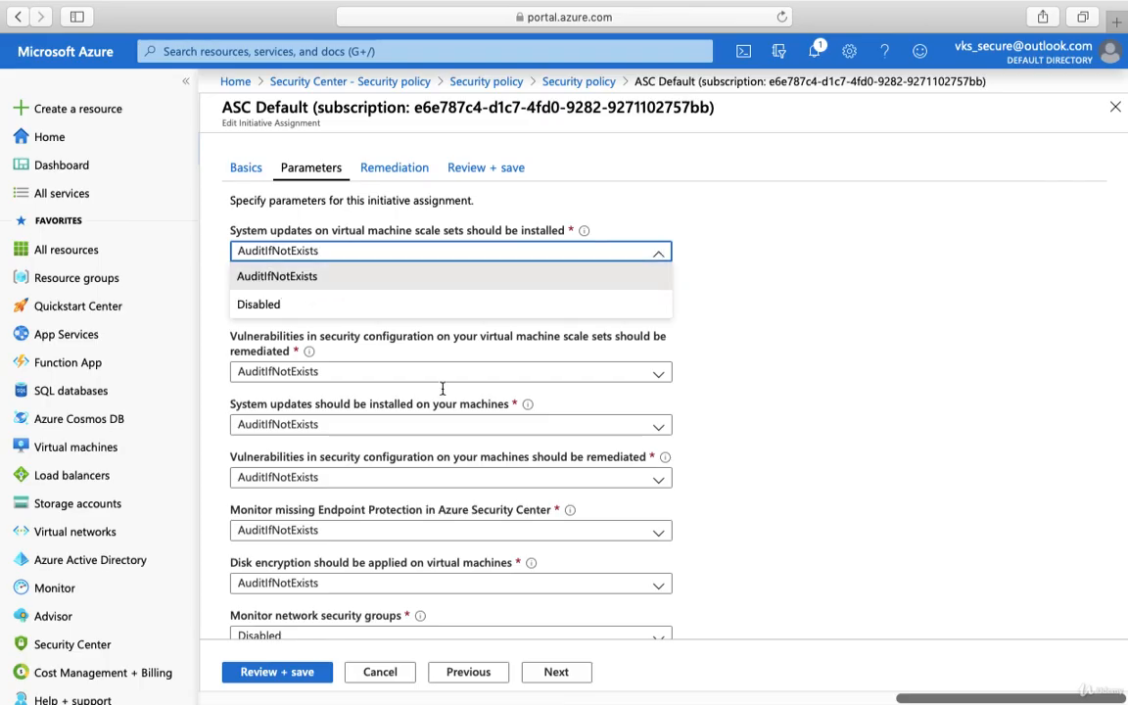
scroll(444, 398, down, 8)
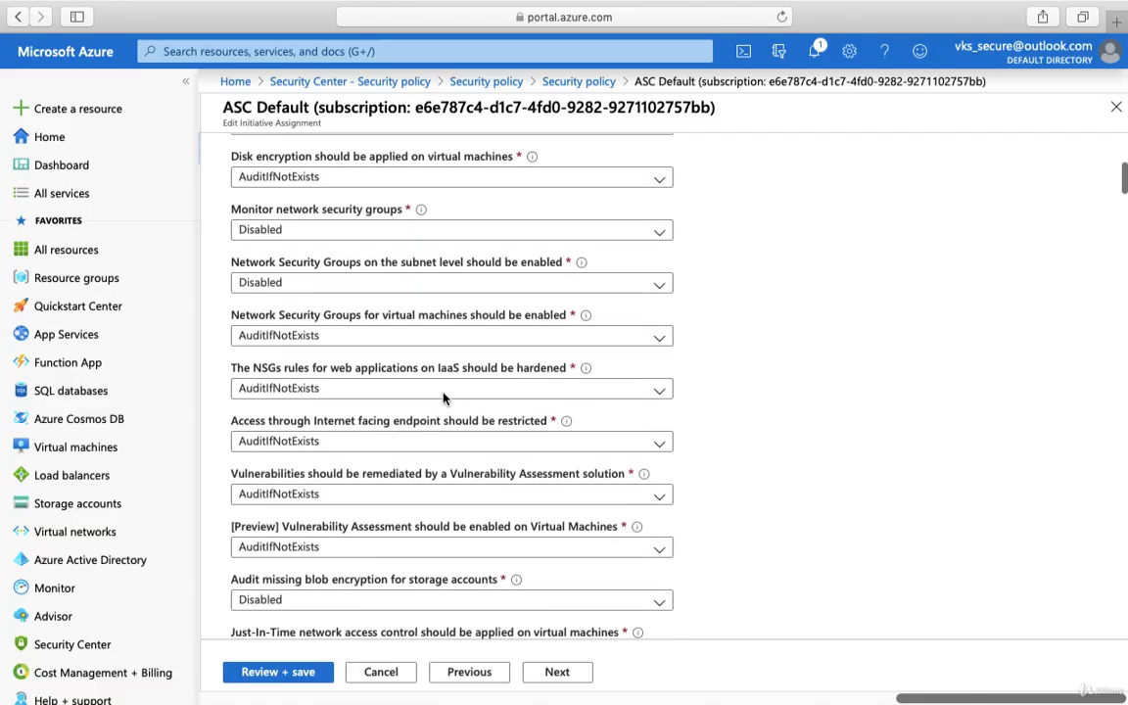
scroll(444, 393, down, 10)
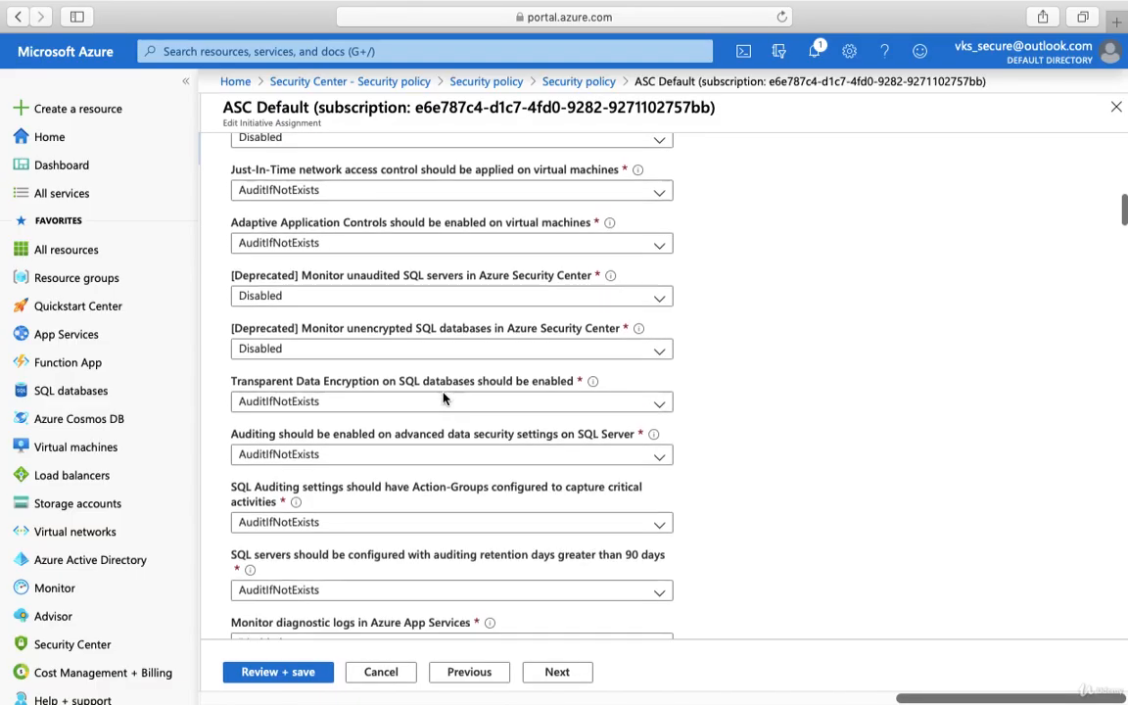
scroll(444, 398, down, 9)
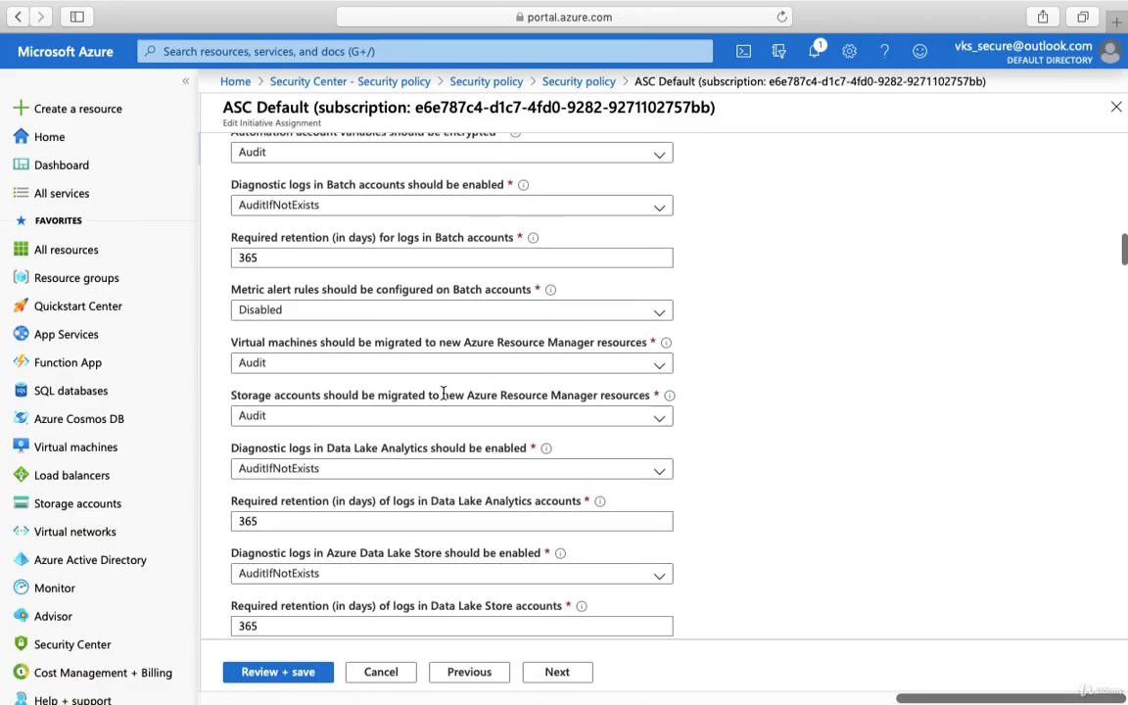
scroll(444, 393, down, 4)
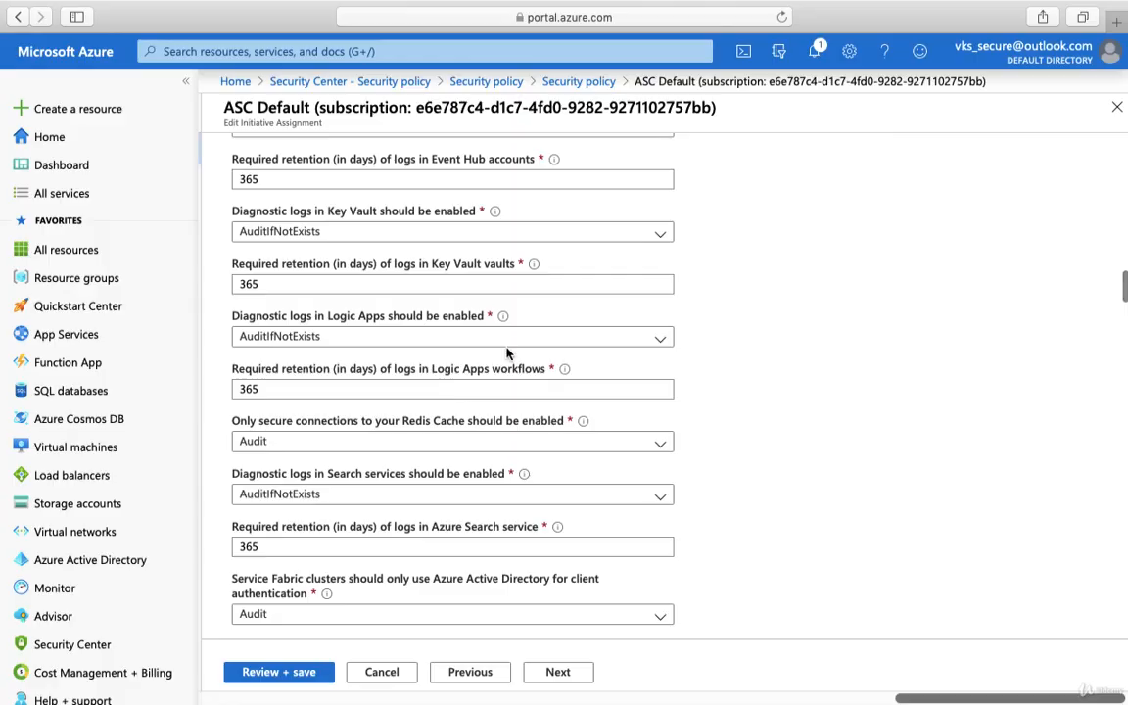
Set the "Network Security Groups on the subnet level should be enabled" parameter to AuditIfNotExists.
scroll(711, 374, up, 15)
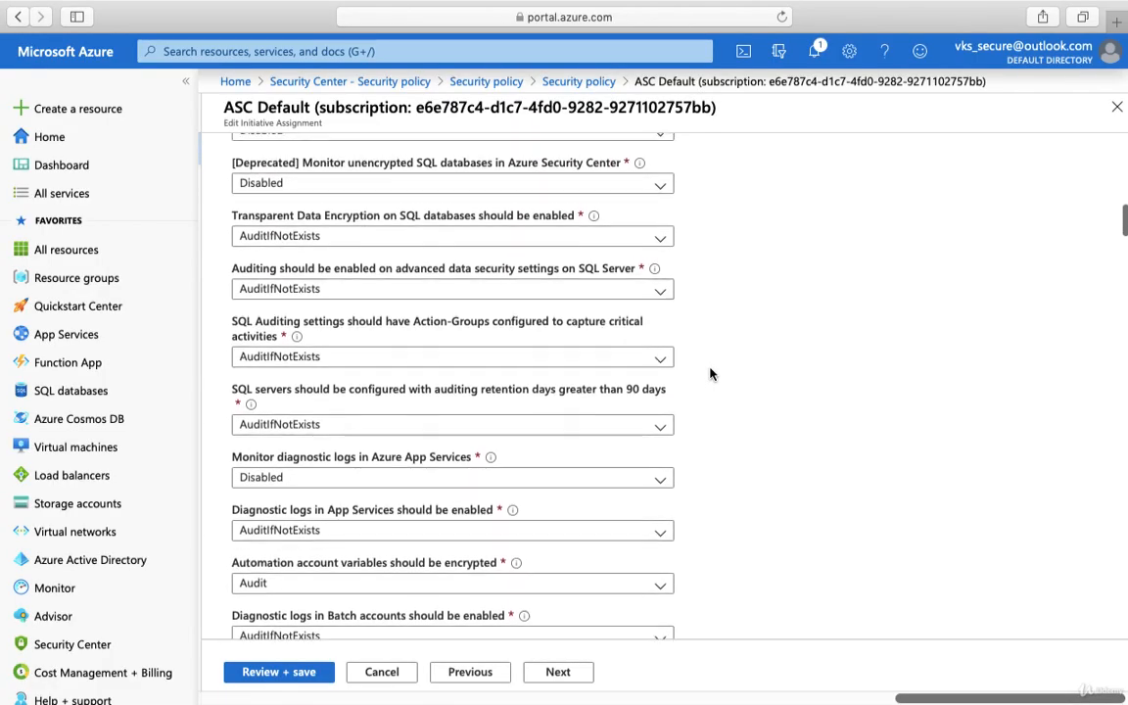
scroll(711, 374, up, 4)
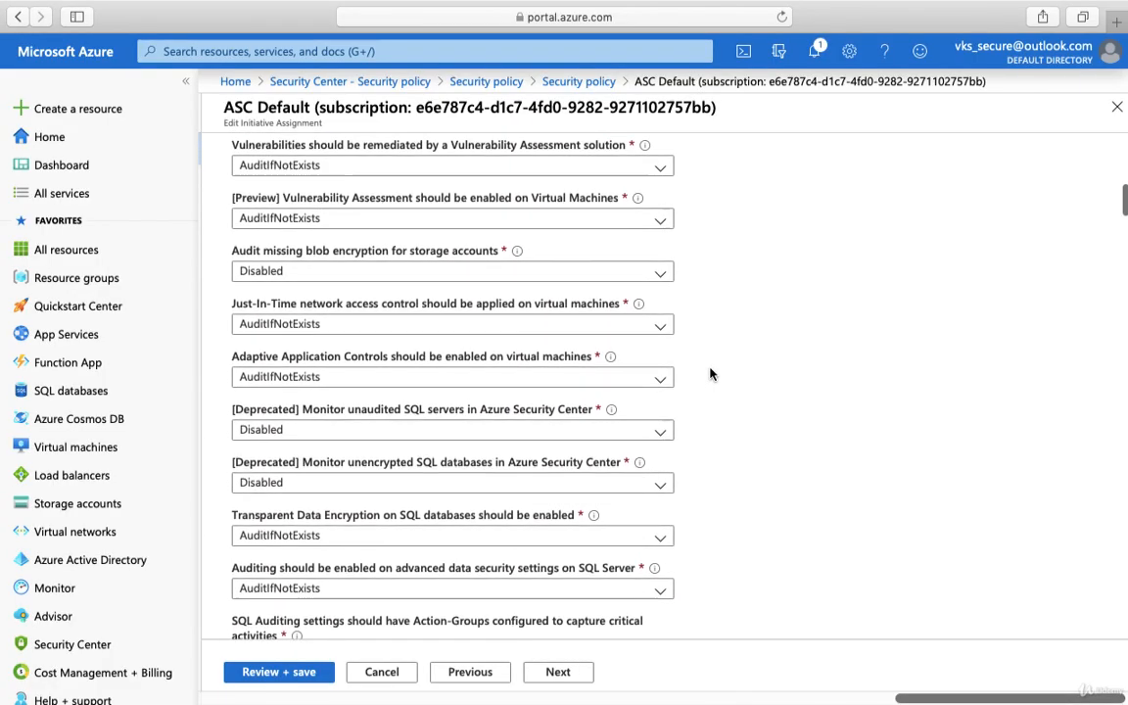
scroll(711, 374, up, 3)
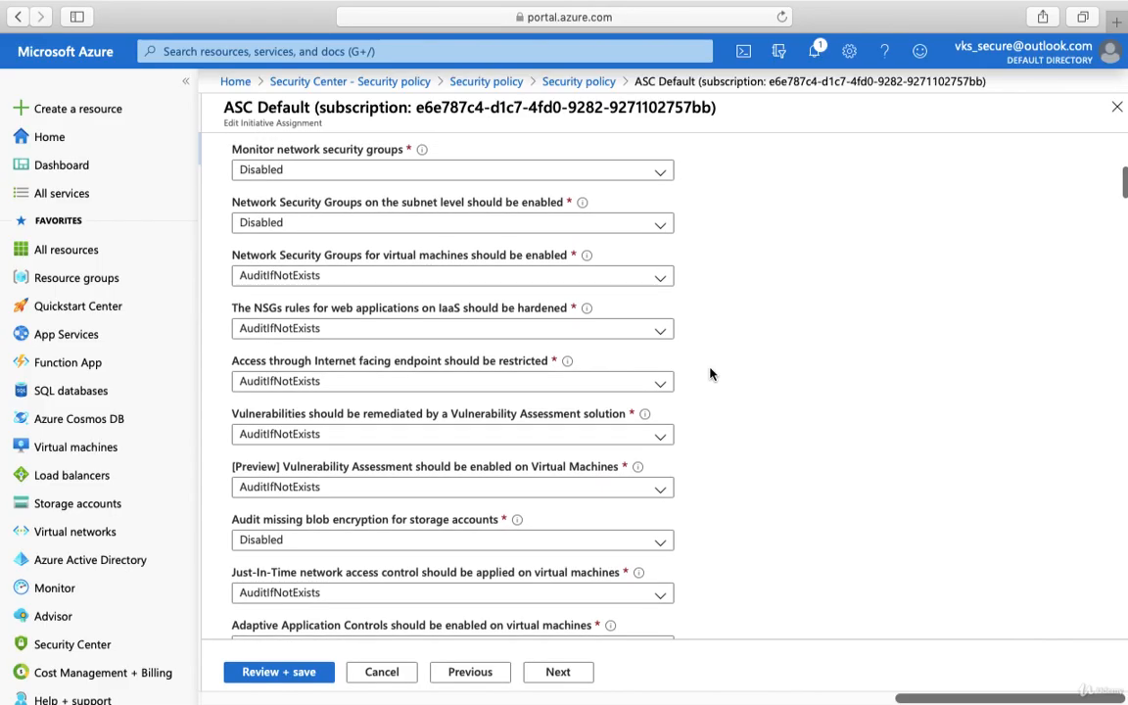
scroll(736, 307, up, 1)
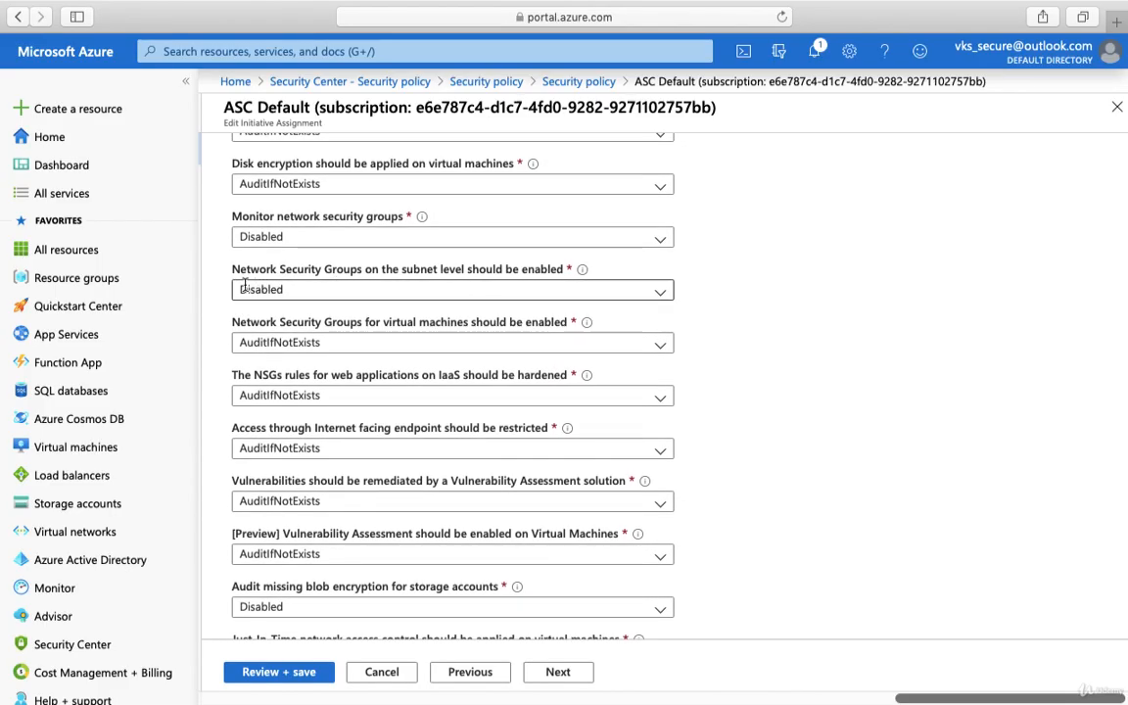
drag(235, 273, 519, 279)
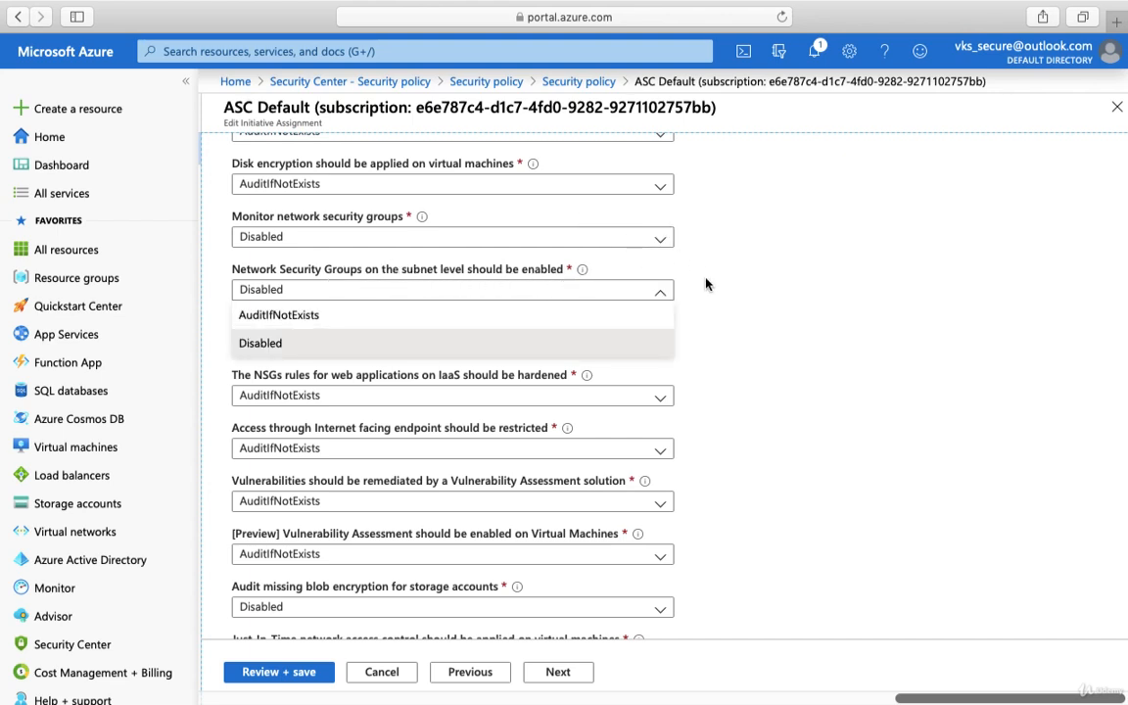
click(396, 320)
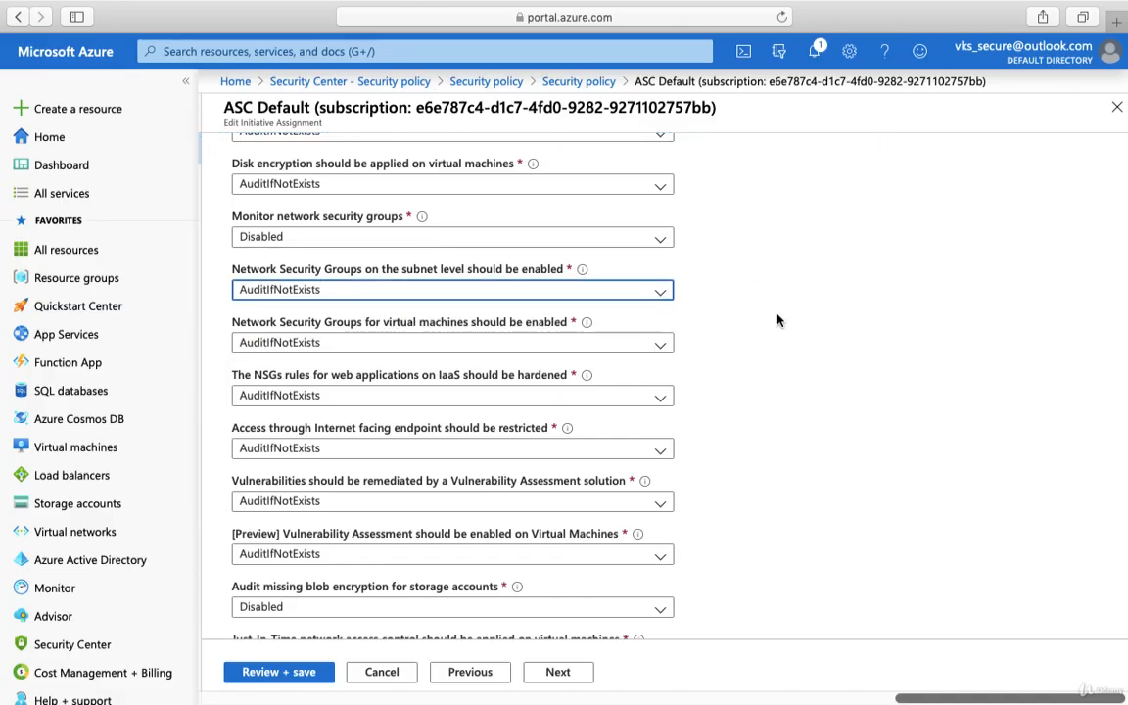
Set the "[Deprecated] Monitor unaudited SQL servers in Azure Security Center" parameter to AuditIfNotExists.
scroll(779, 320, down, 5)
scroll(779, 320, down, 2)
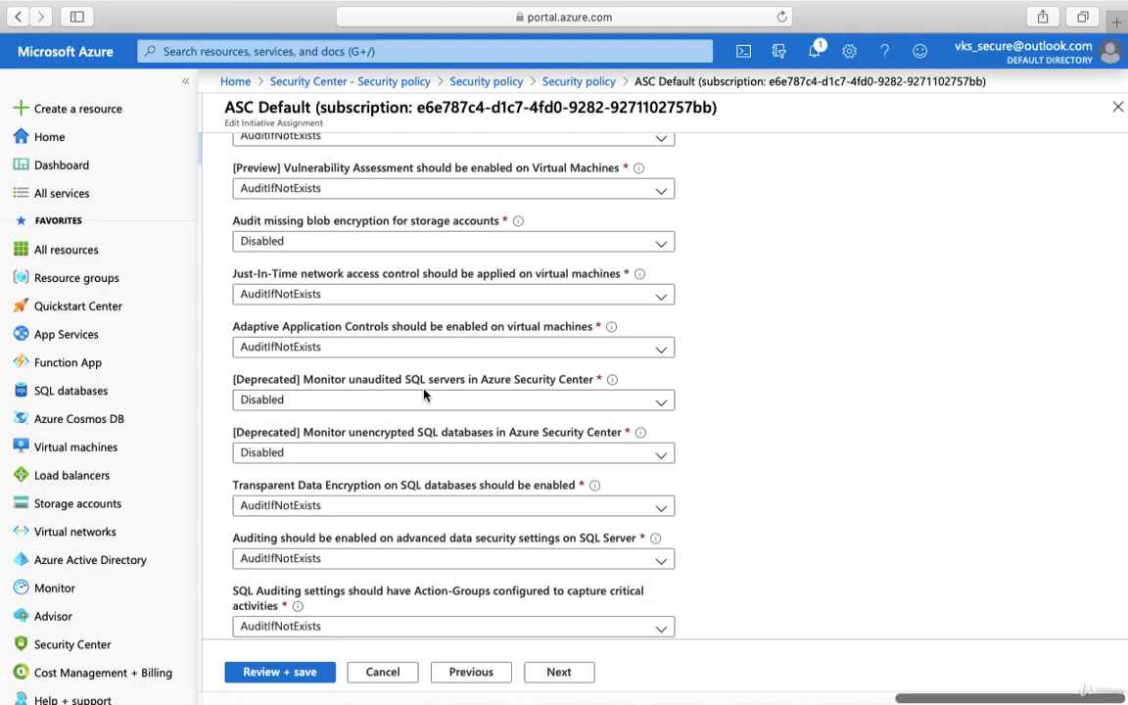
click(671, 408)
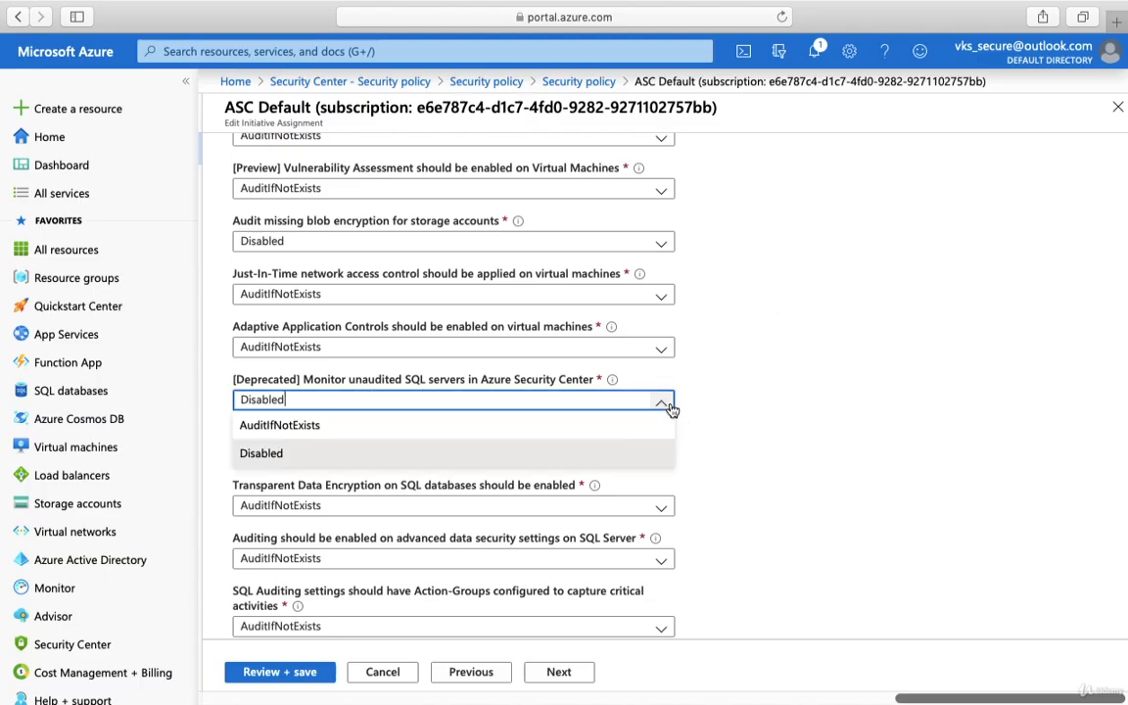
click(519, 425)
Check the effect choices for migrating virtual machines to Azure Resource Manager and examine the parameters down to the HTTPS access entries.
scroll(811, 424, down, 1)
scroll(811, 424, down, 6)
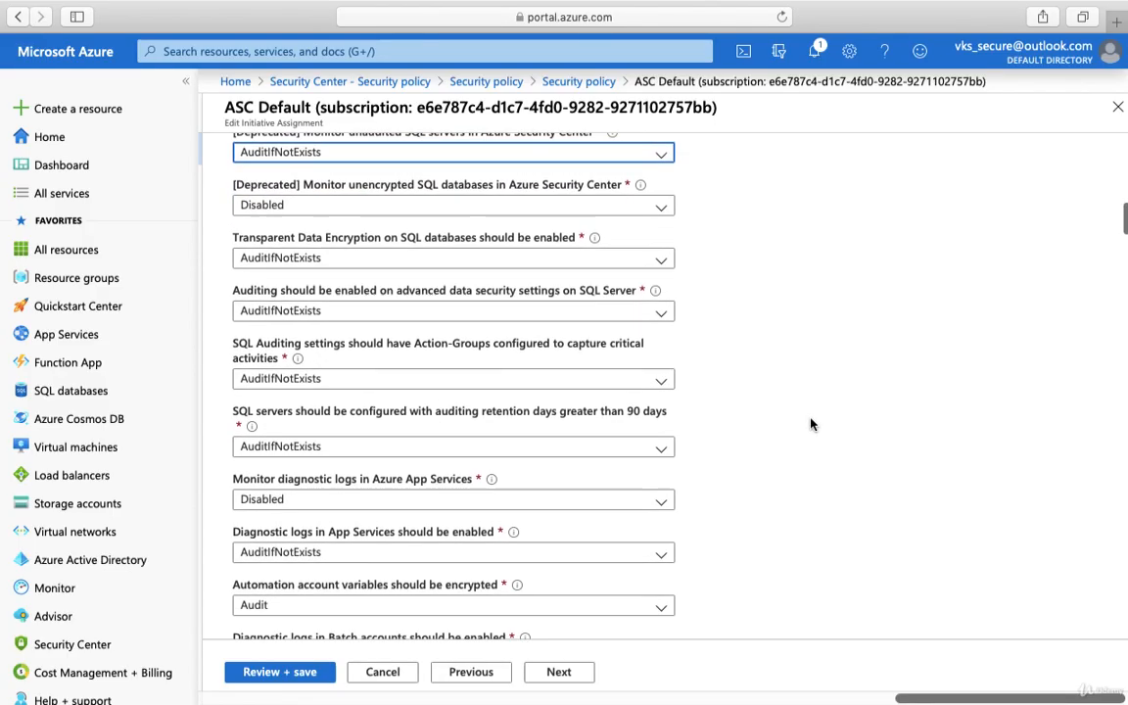
scroll(810, 424, down, 7)
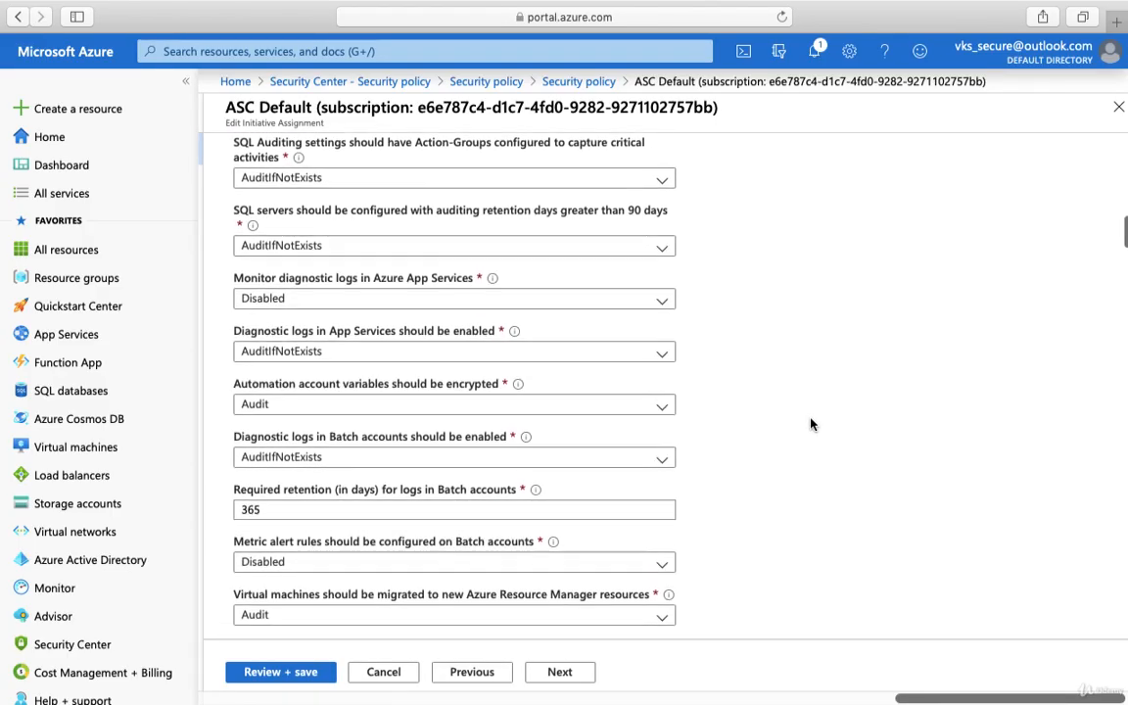
scroll(810, 424, down, 2)
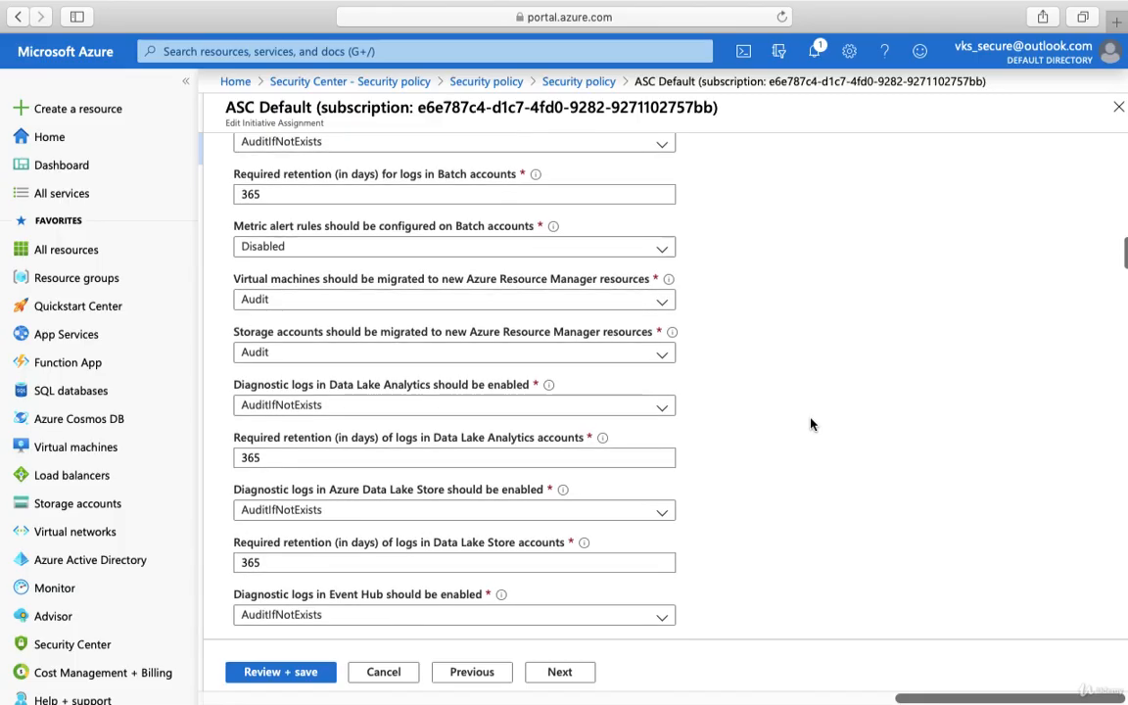
click(664, 300)
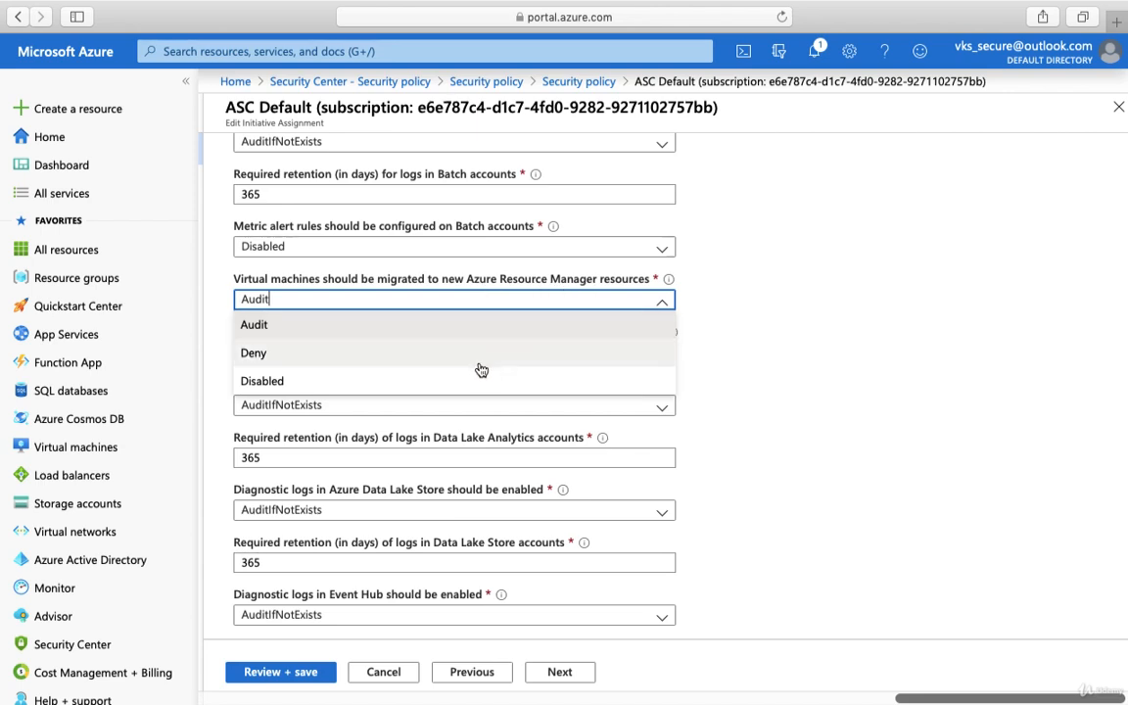
click(793, 339)
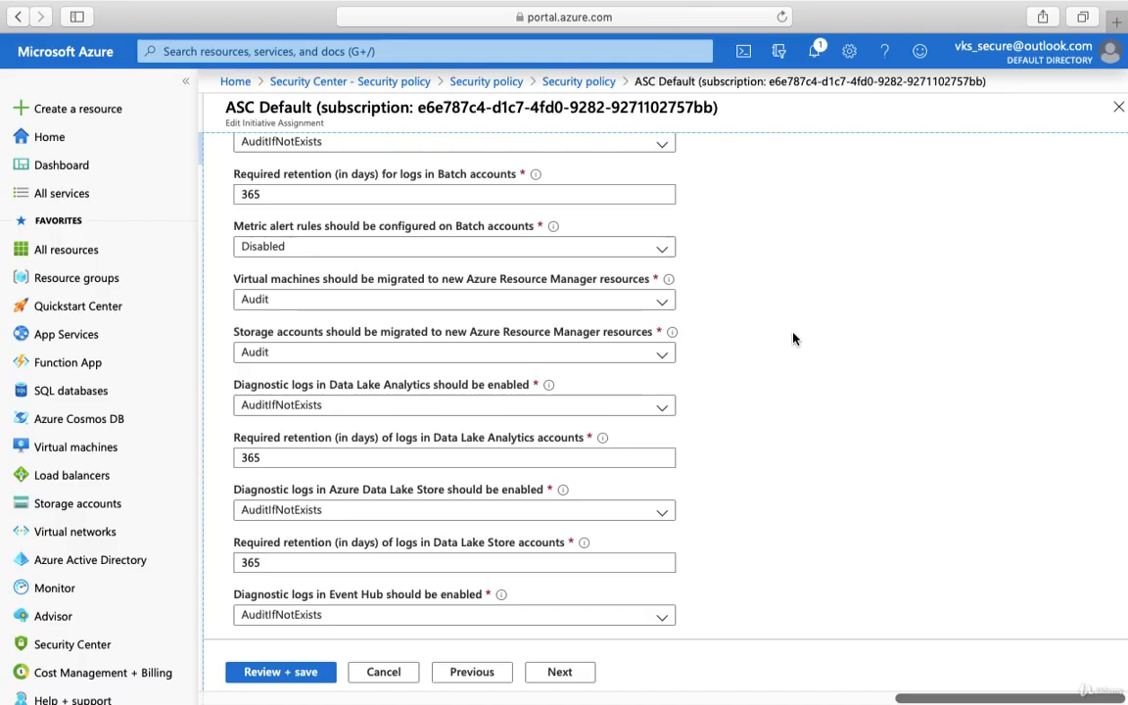
scroll(793, 339, down, 10)
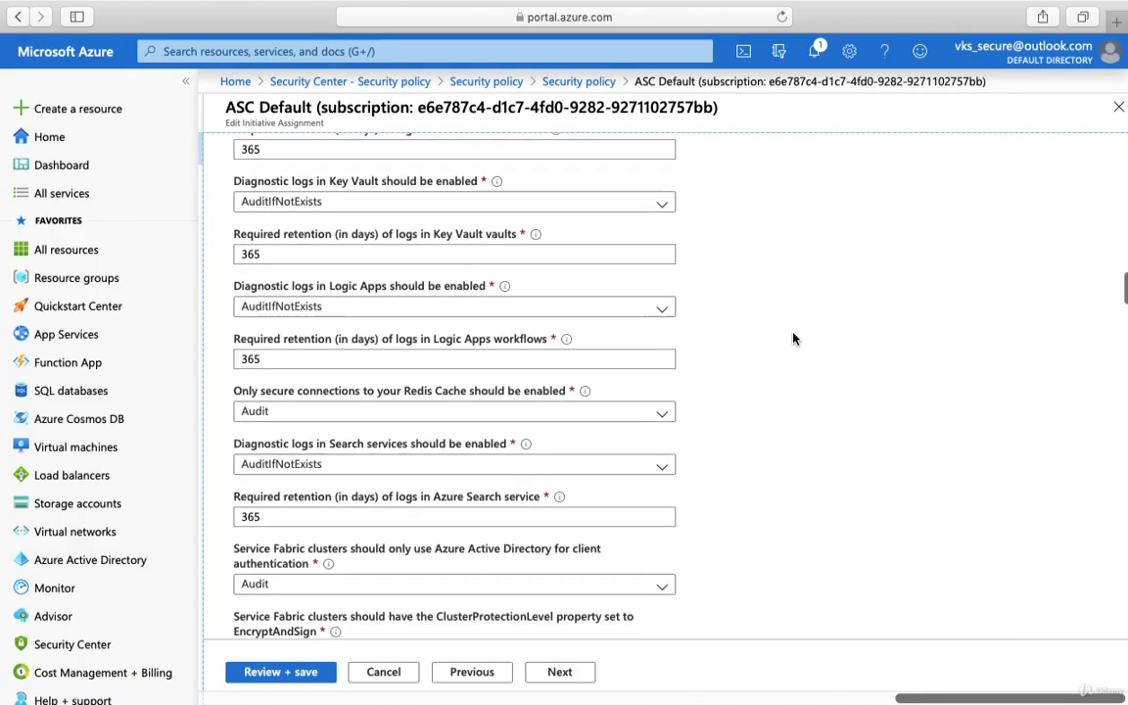
scroll(793, 339, down, 10)
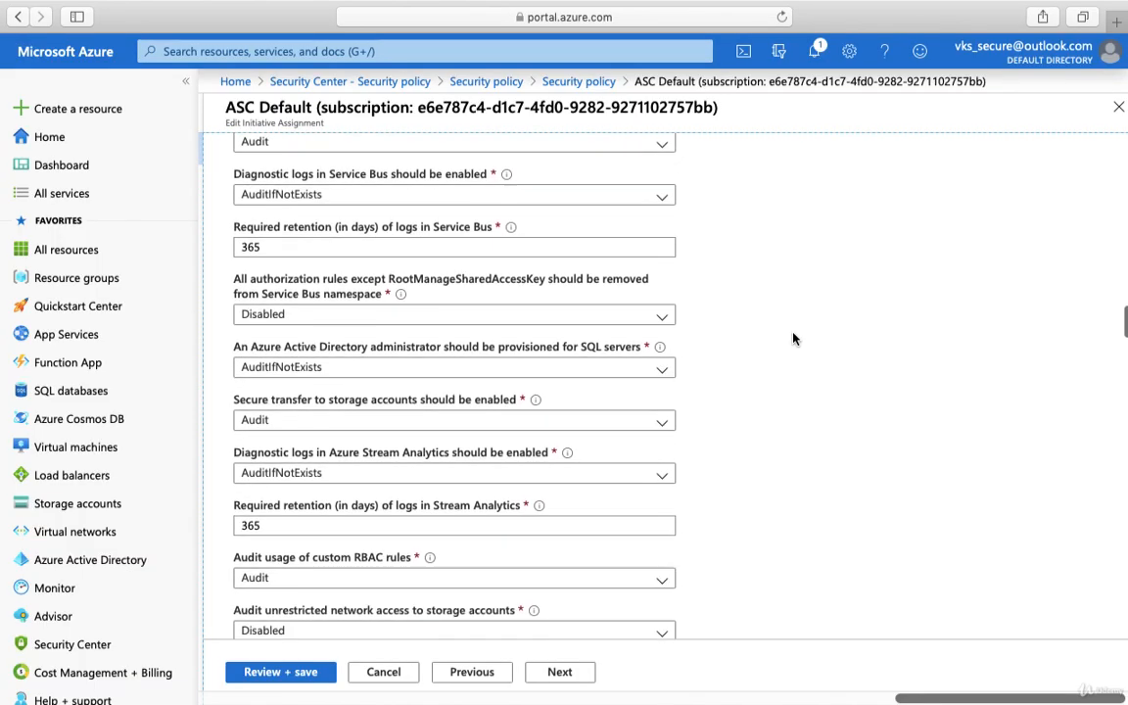
scroll(793, 338, down, 10)
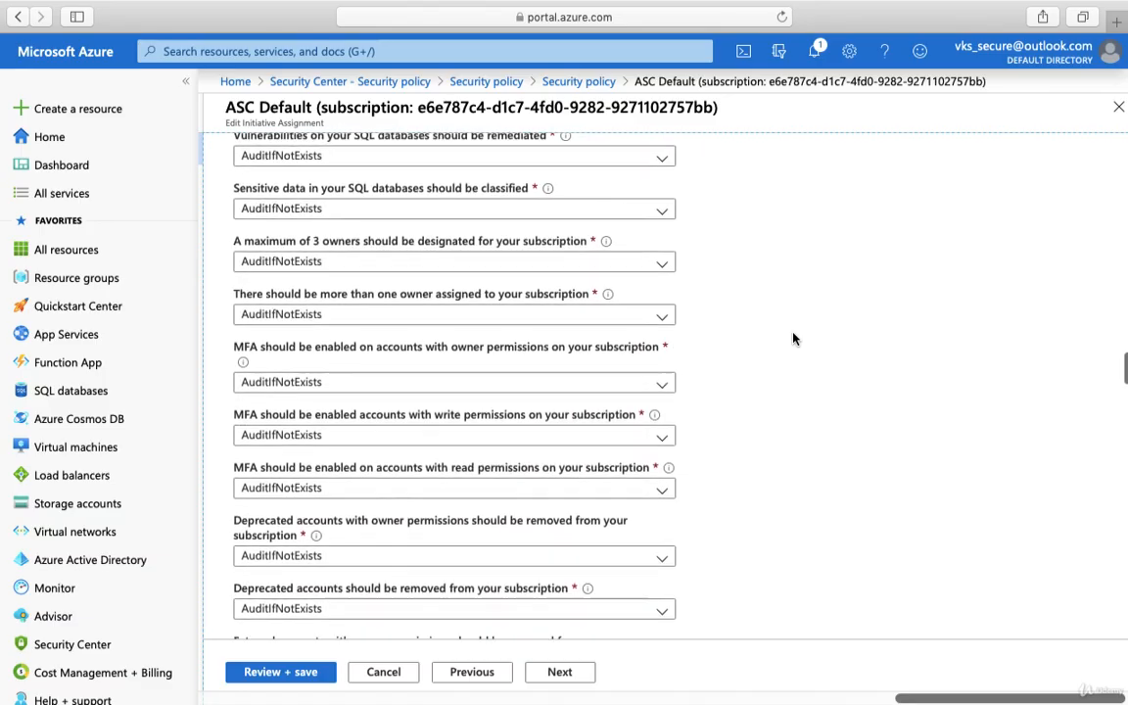
scroll(794, 339, down, 10)
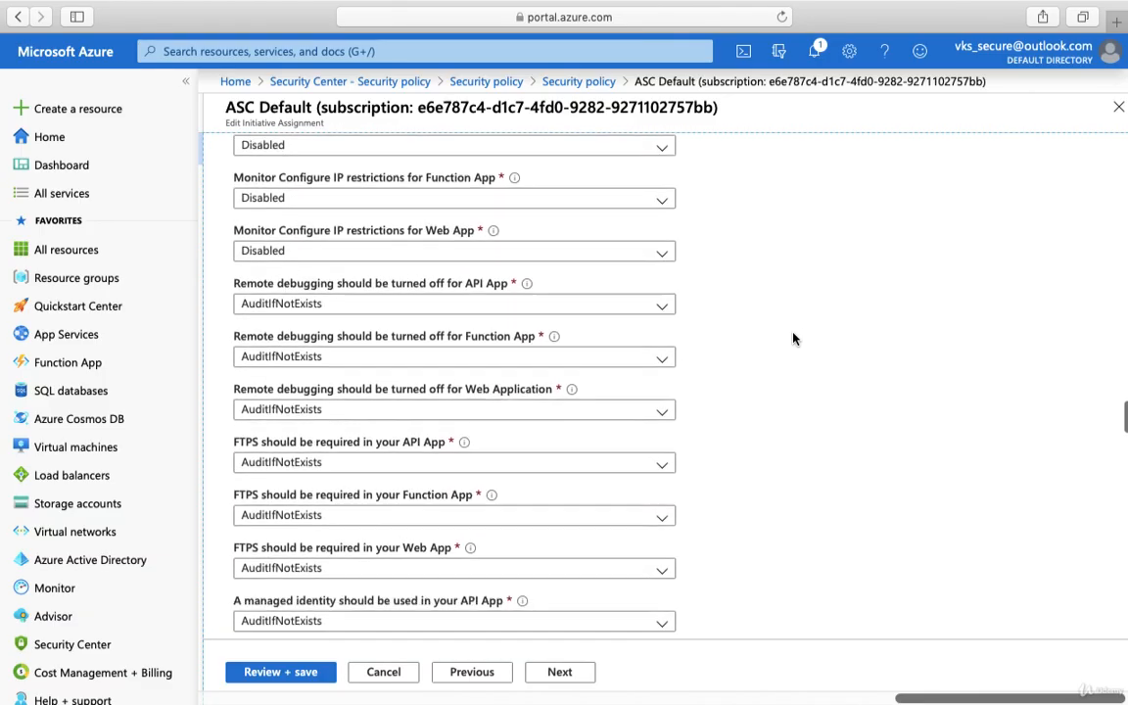
scroll(794, 339, down, 10)
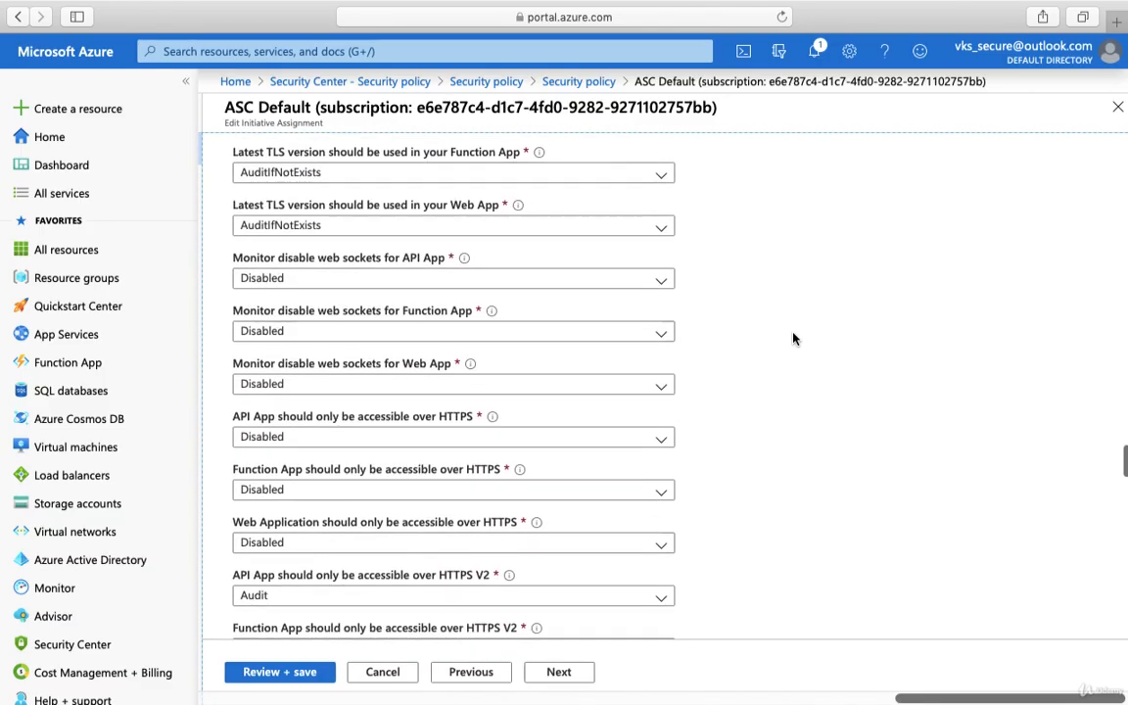
Review the ASC Default assignment's changed parameters and save the assignment.
scroll(793, 339, up, 15)
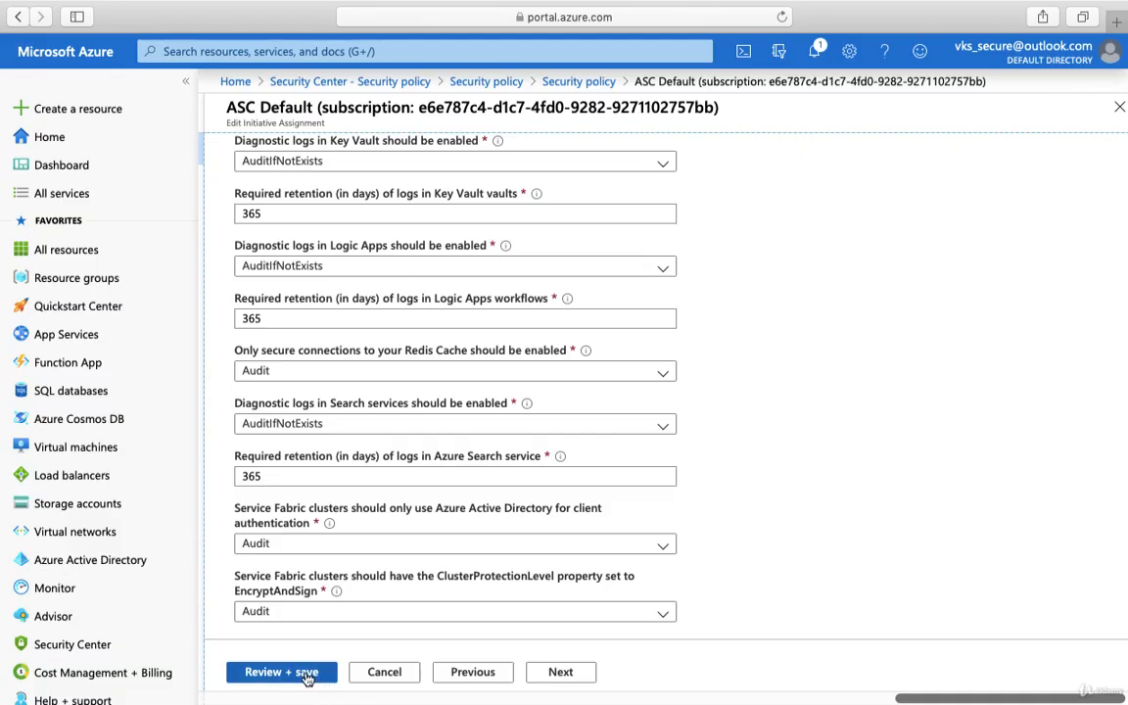
click(305, 672)
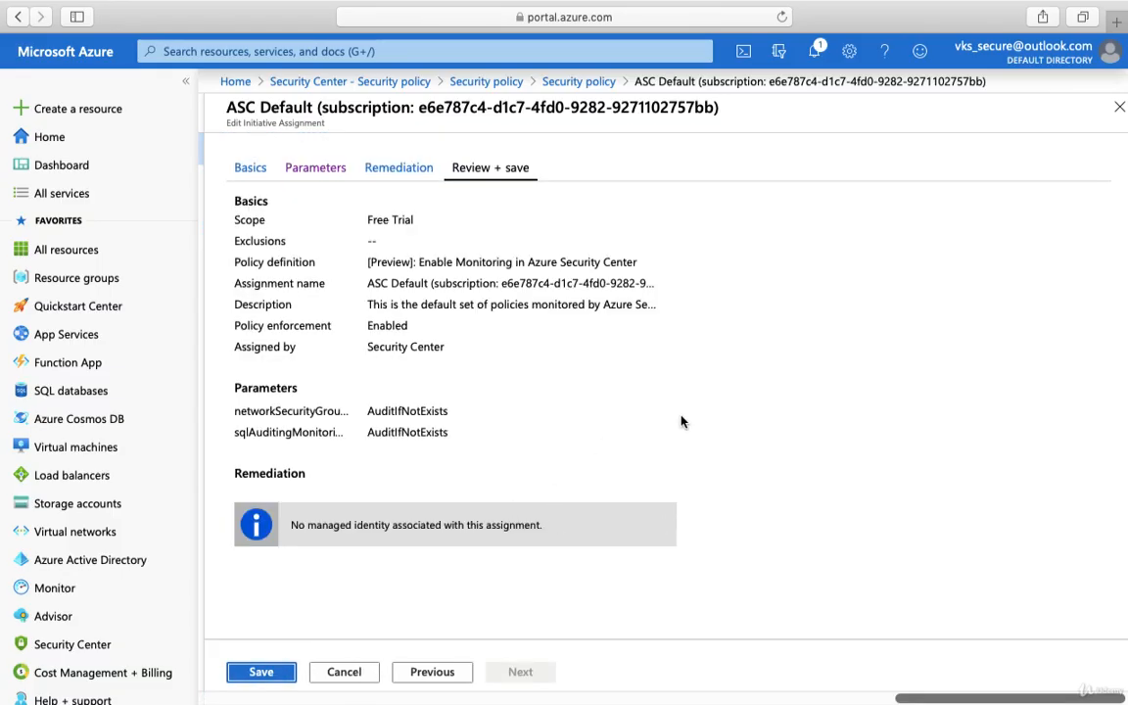
click(272, 675)
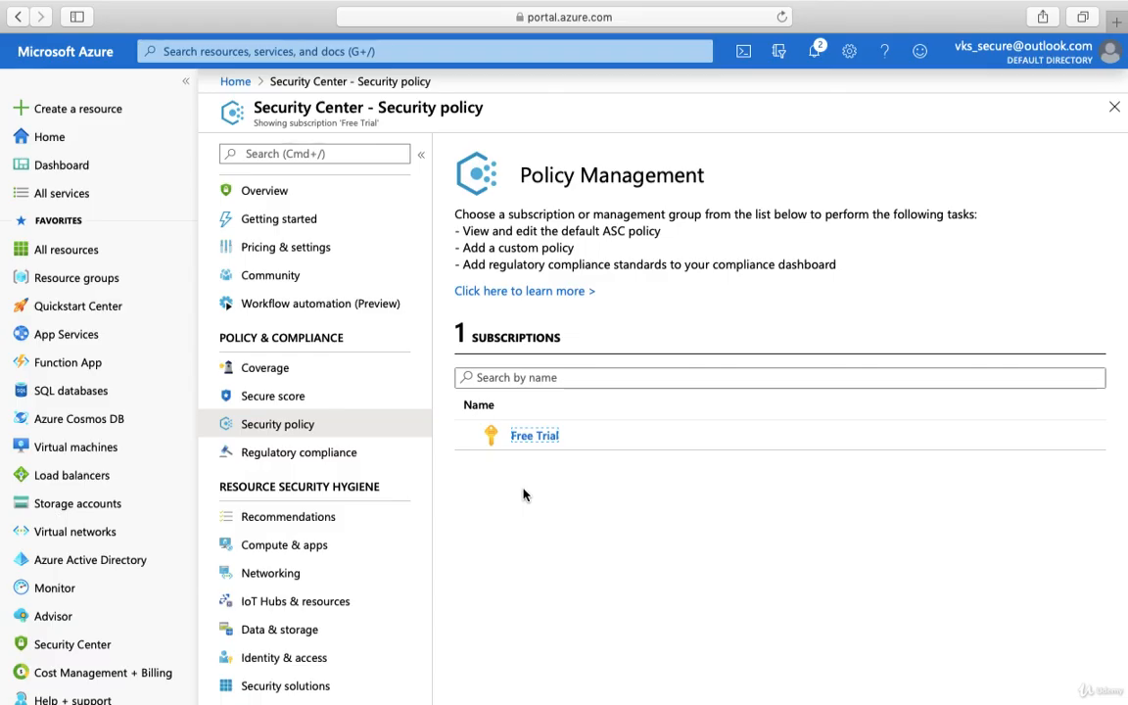
Open the Free Trial subscription's security policy and view its industry and regulatory standards.
click(534, 438)
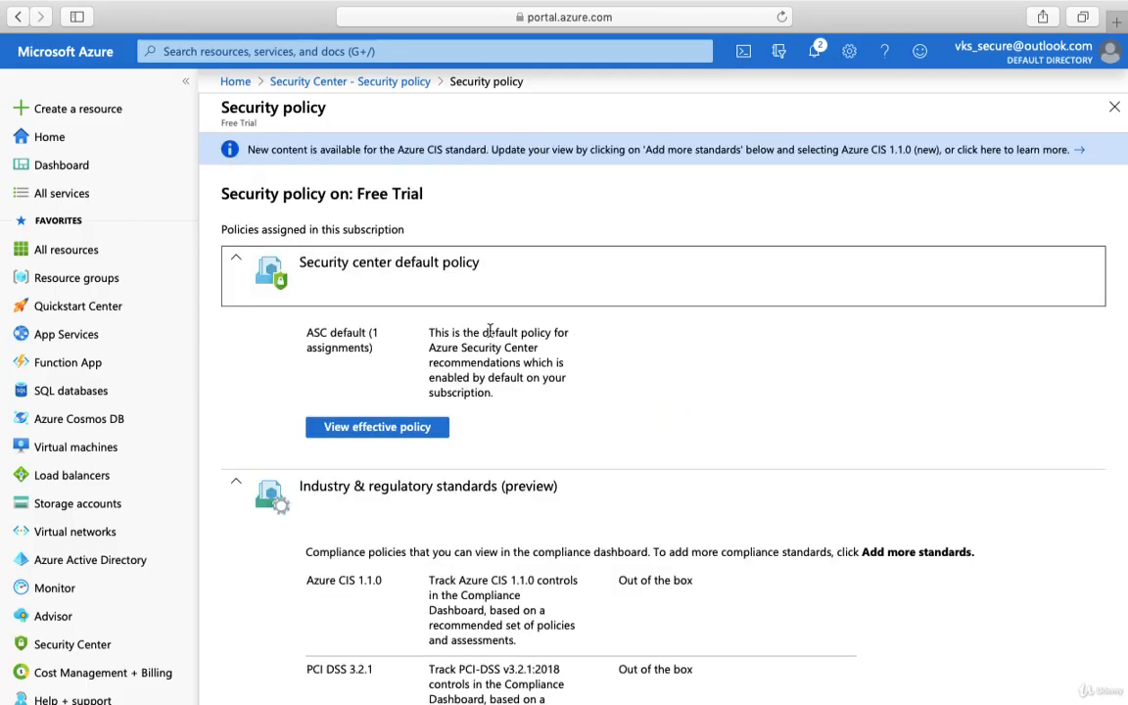
scroll(690, 397, down, 3)
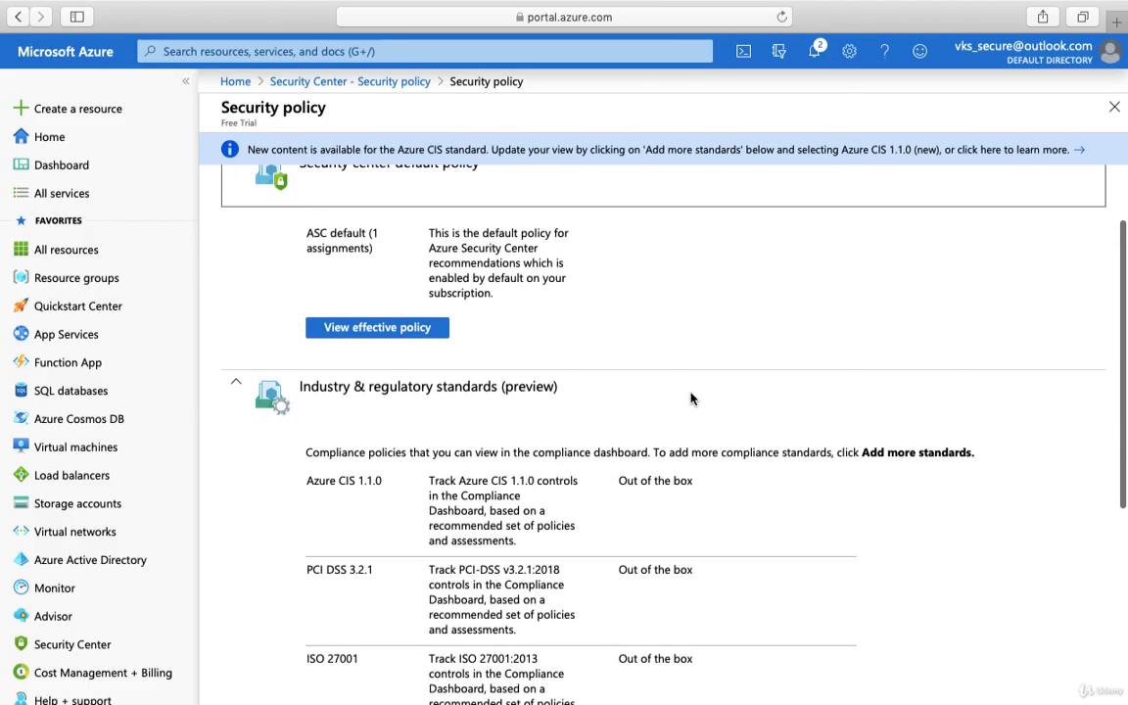
Examine the subscription's default policy, industry and regulatory standards, and custom initiatives sections.
scroll(692, 398, down, 2)
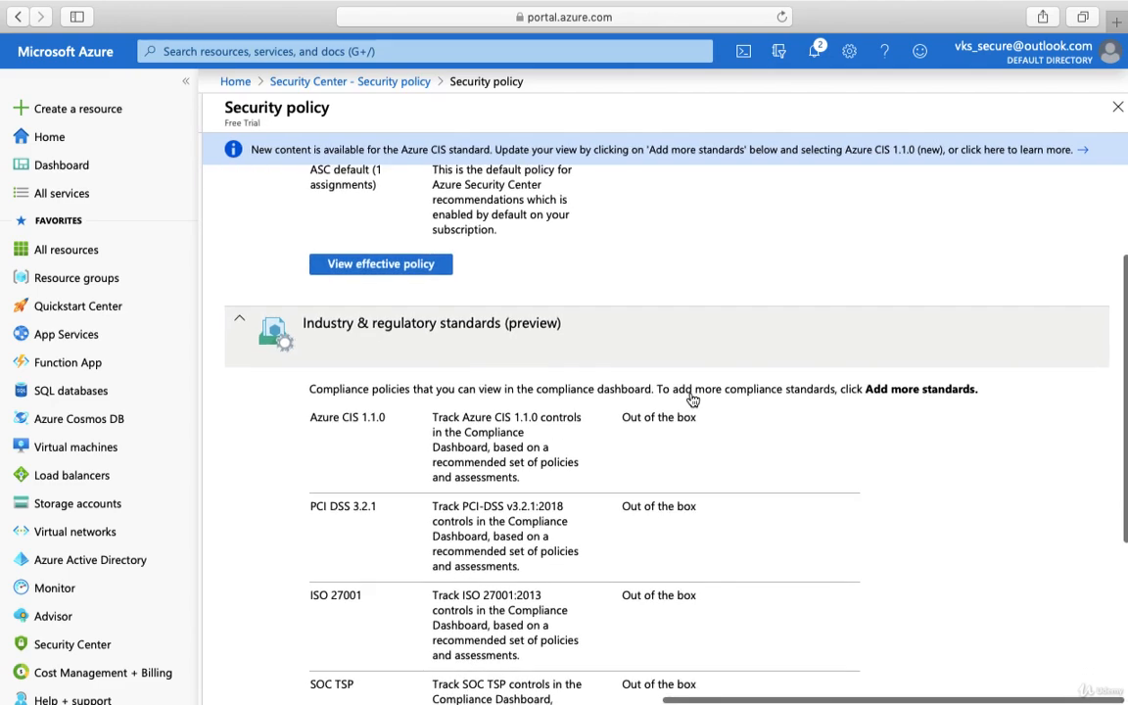
scroll(761, 450, down, 5)
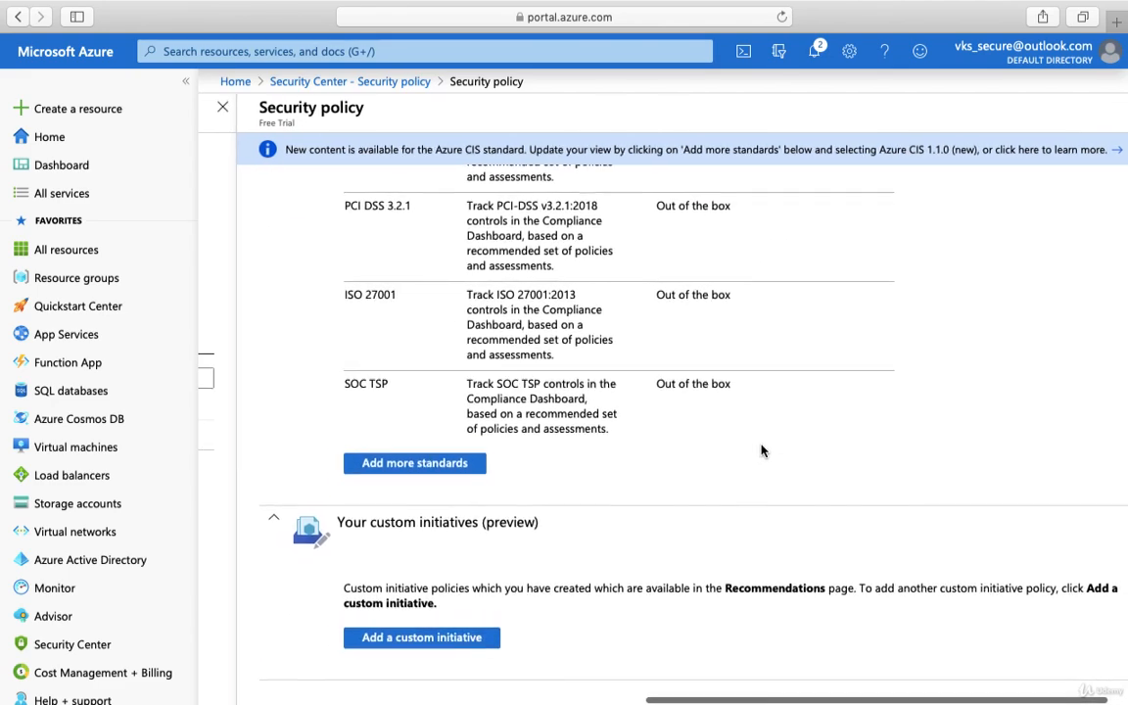
scroll(665, 544, right, 1)
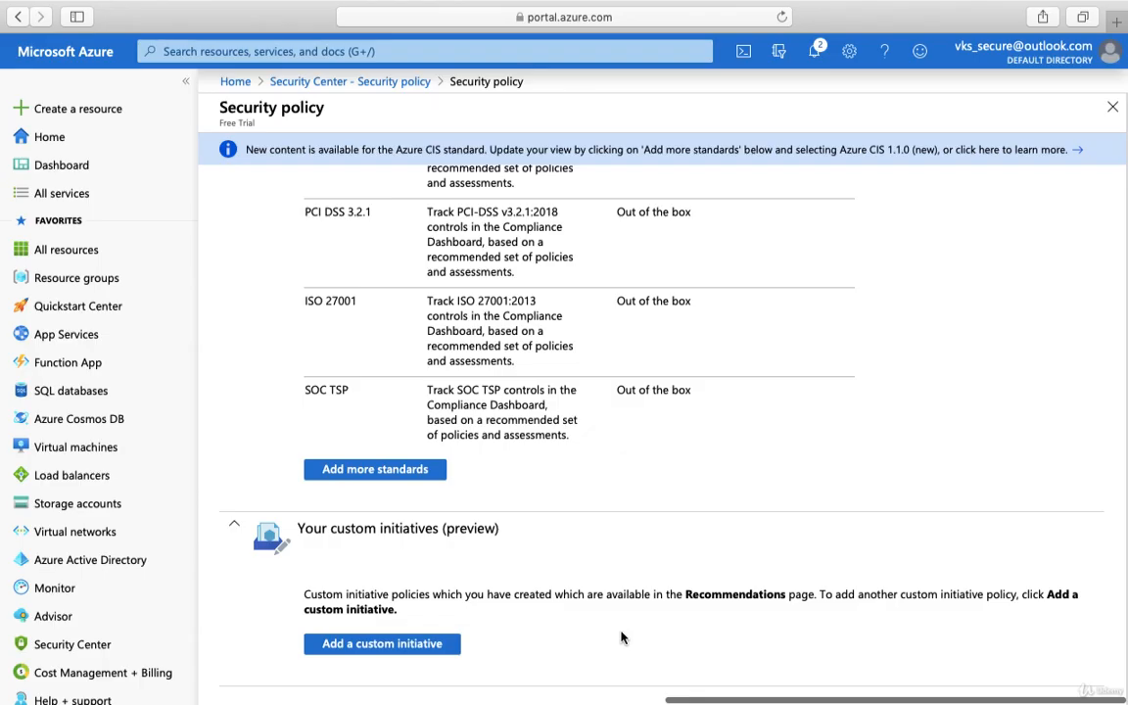
scroll(621, 637, down, 1)
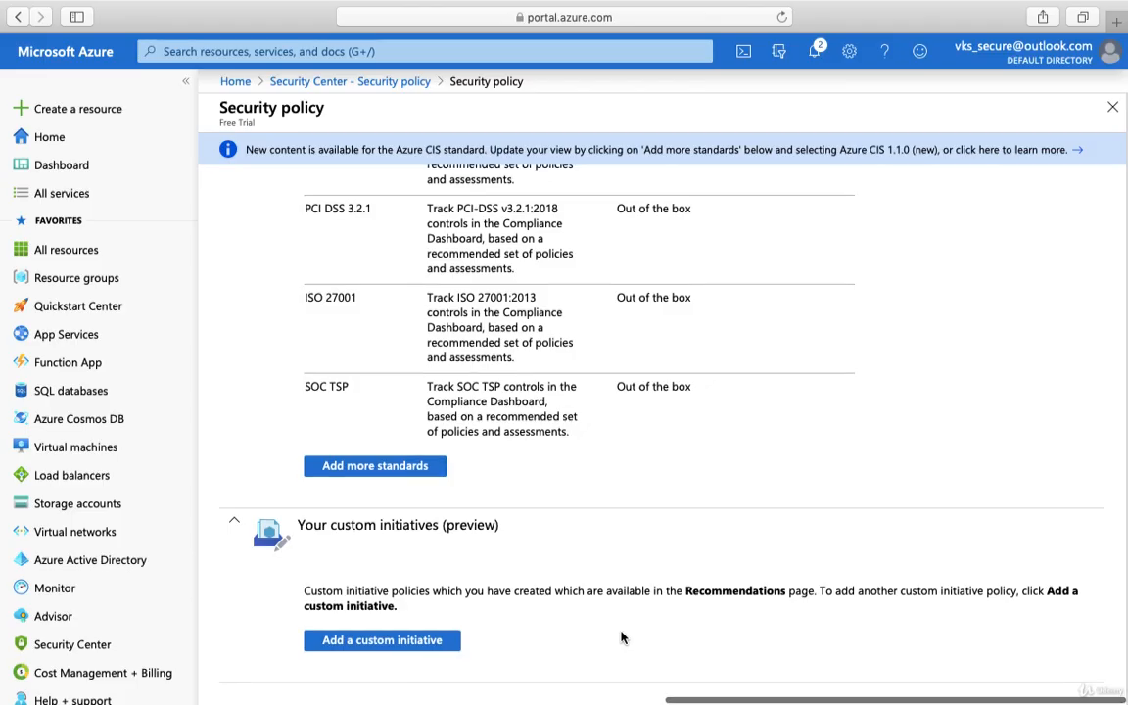
scroll(599, 353, up, 5)
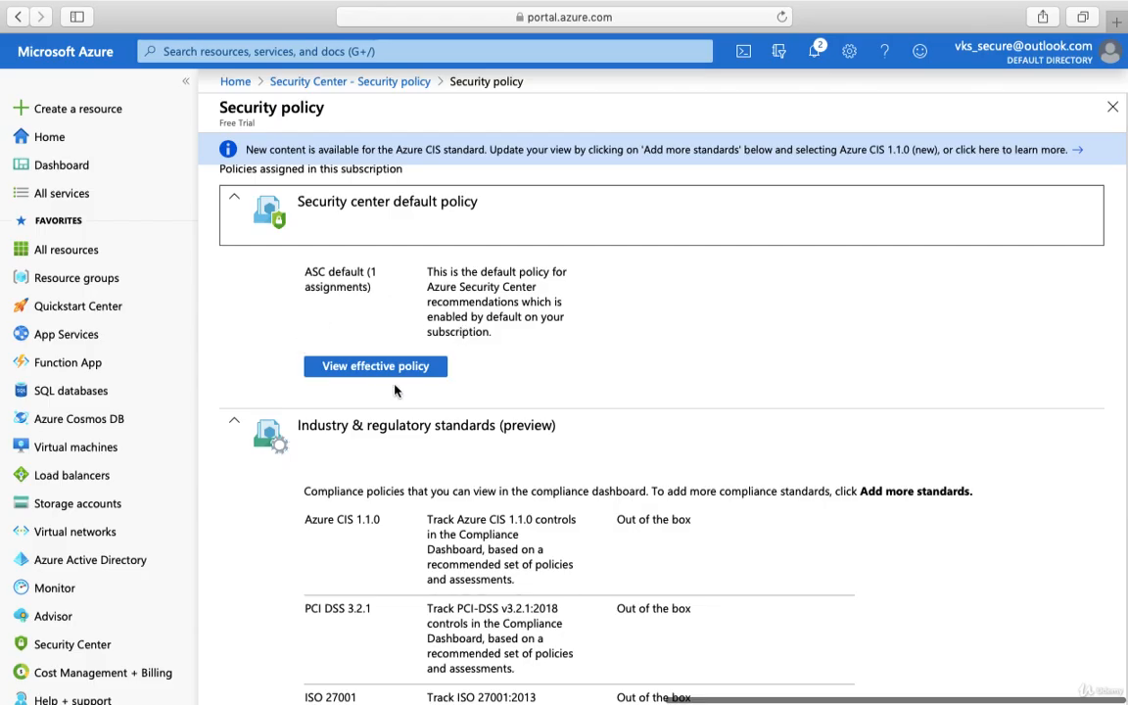
scroll(609, 394, down, 1)
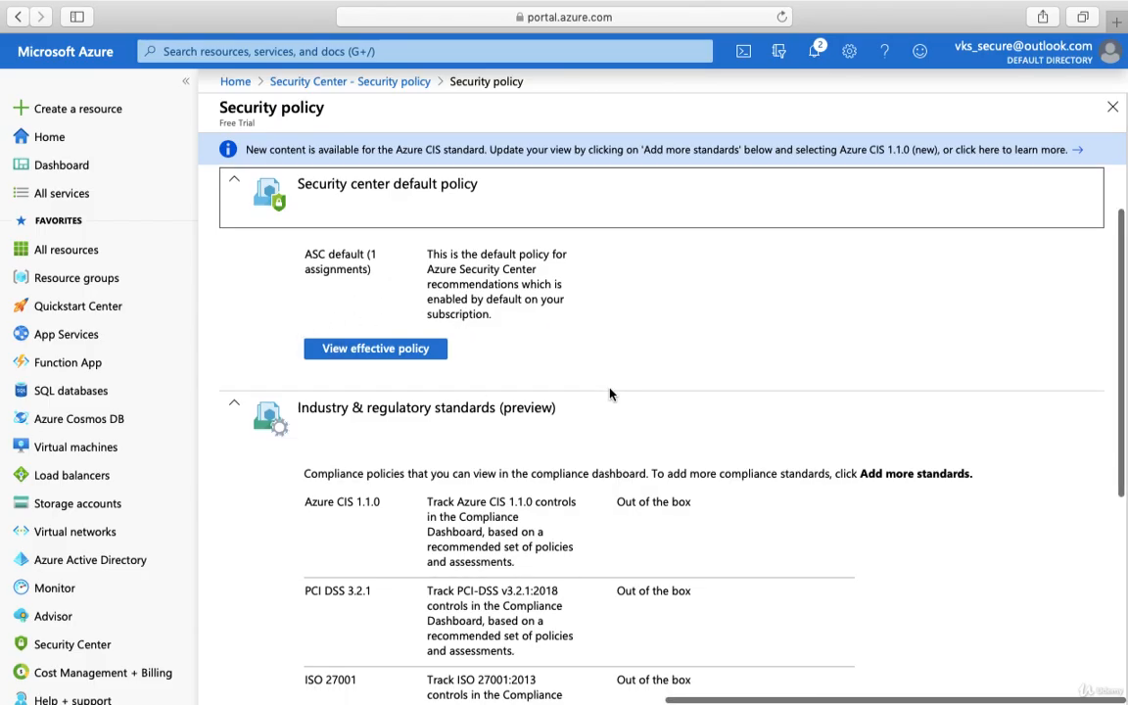
scroll(609, 393, down, 5)
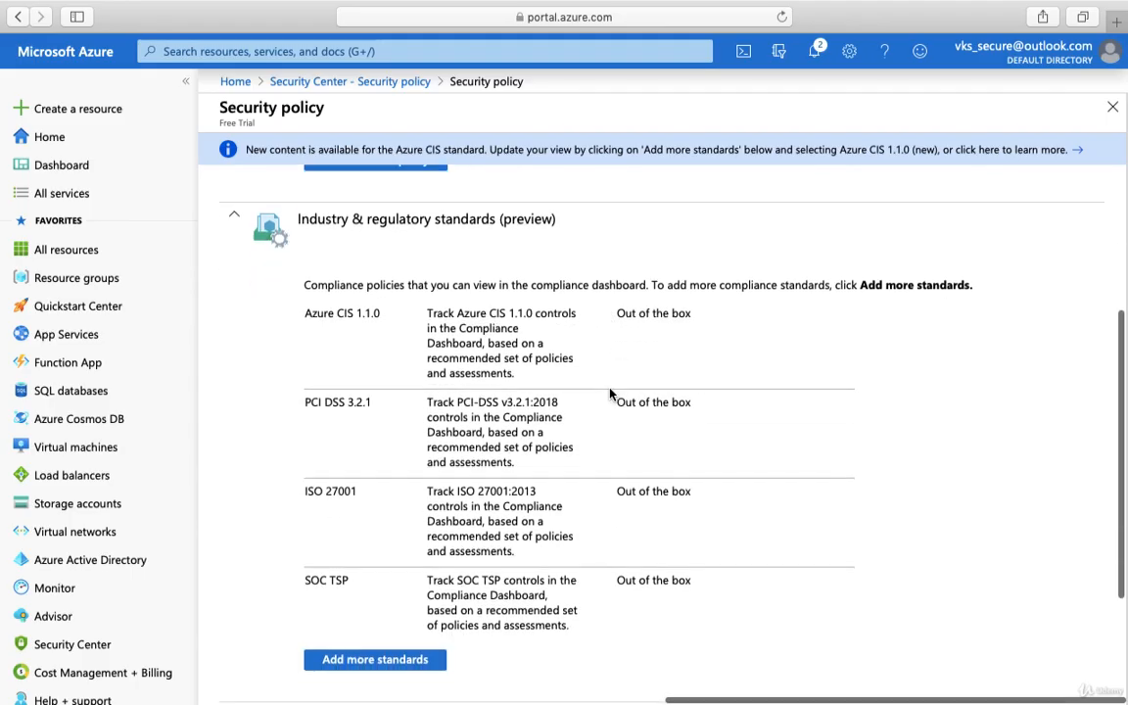
scroll(609, 393, down, 5)
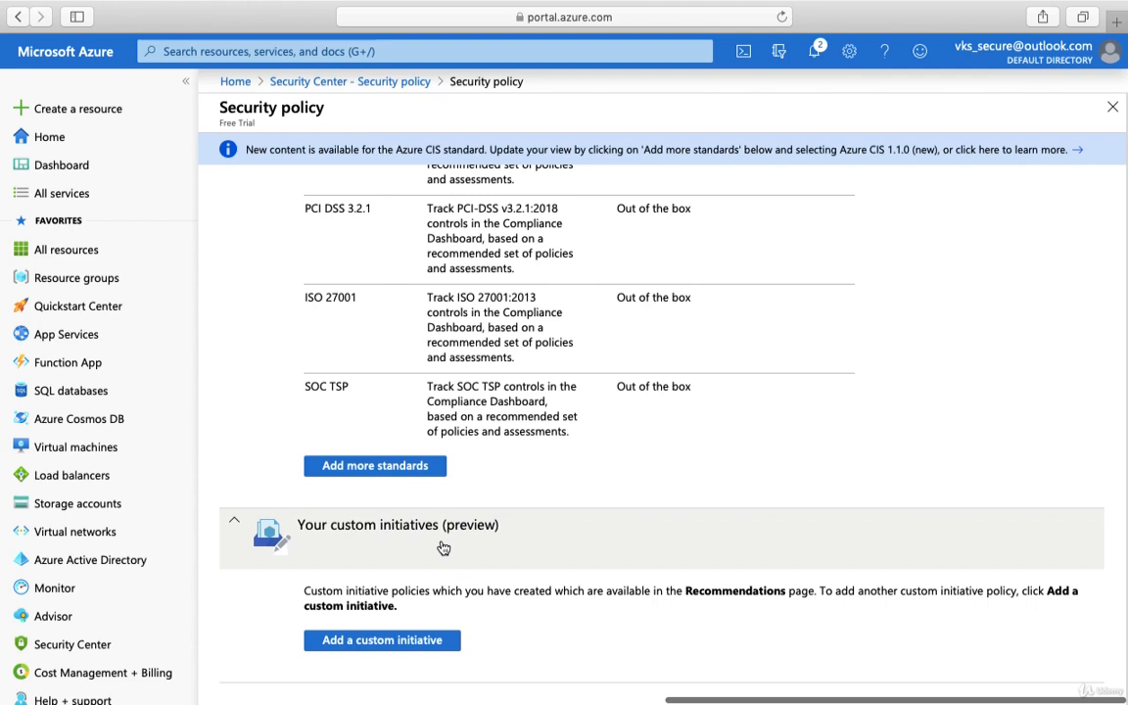
Start a new custom initiative definition for the Free Trial subscription and name it testID.
click(374, 644)
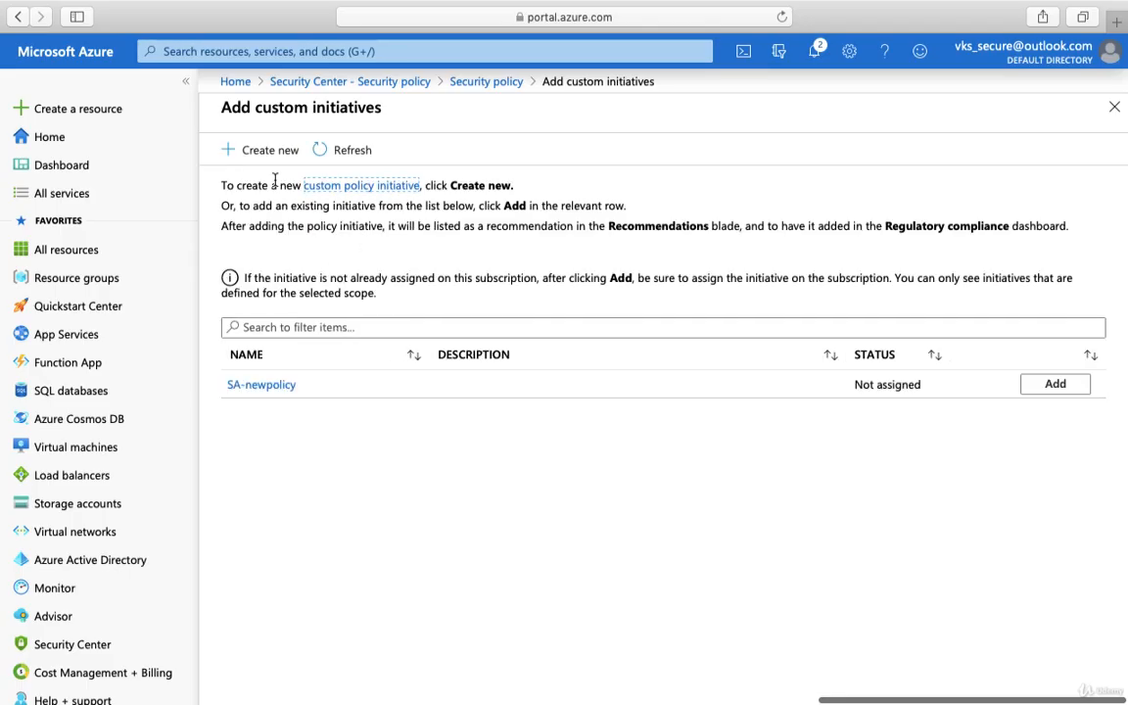
click(264, 153)
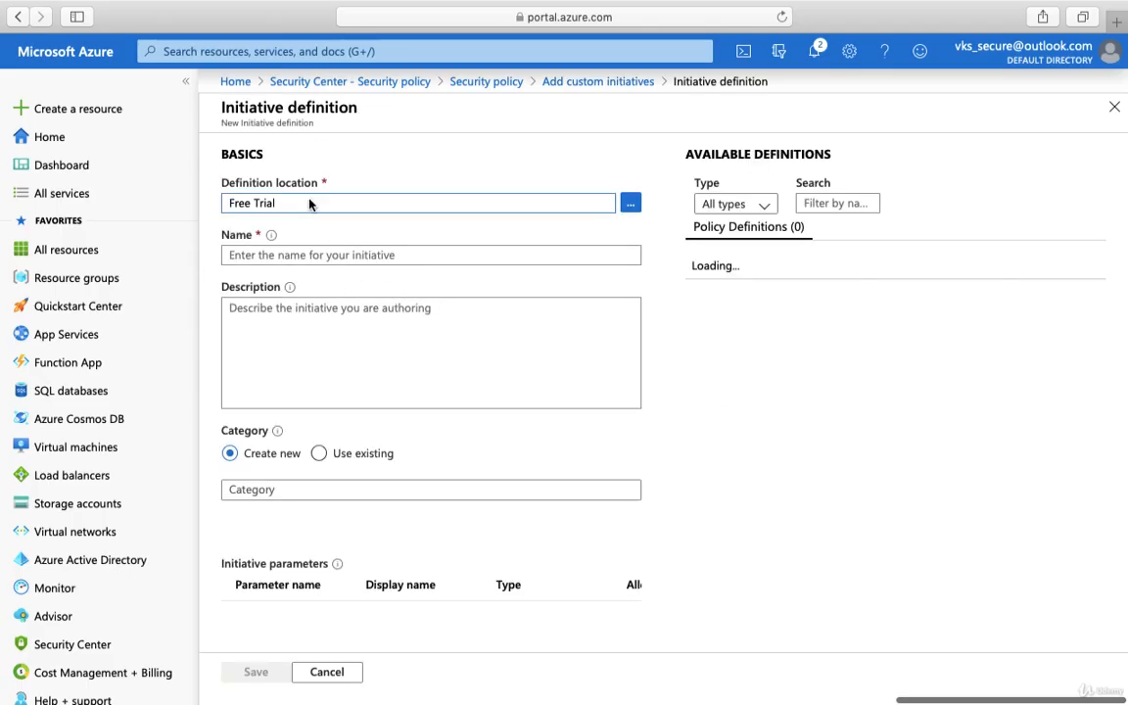
click(312, 258)
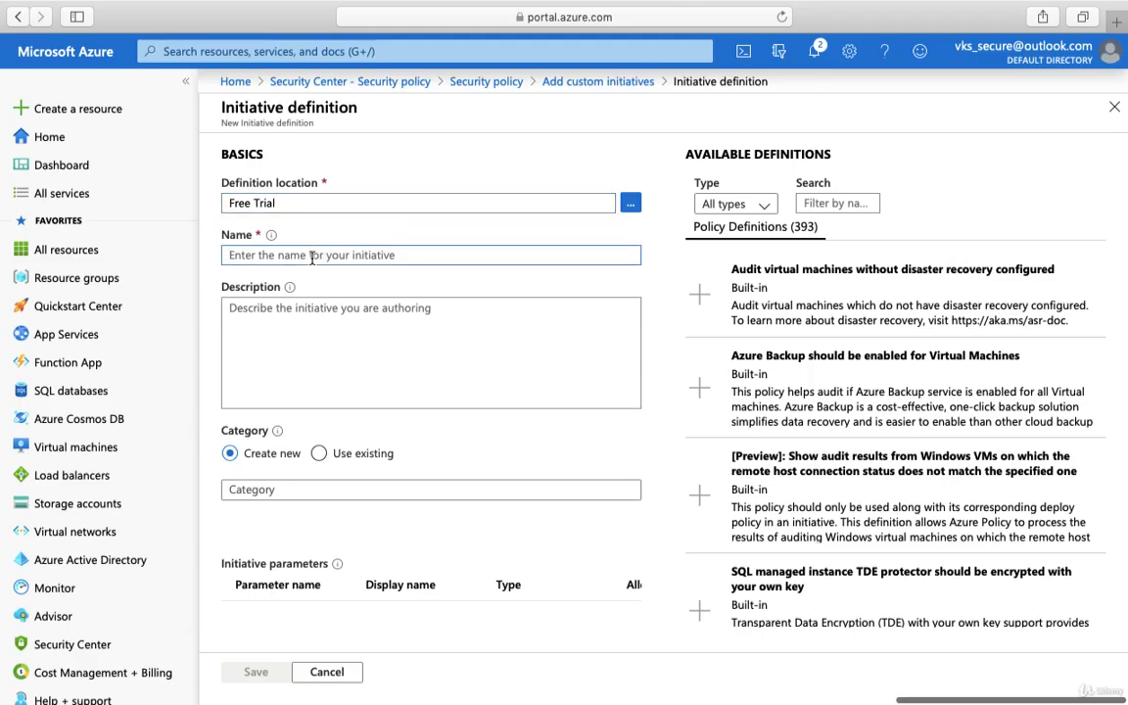
text(testID)
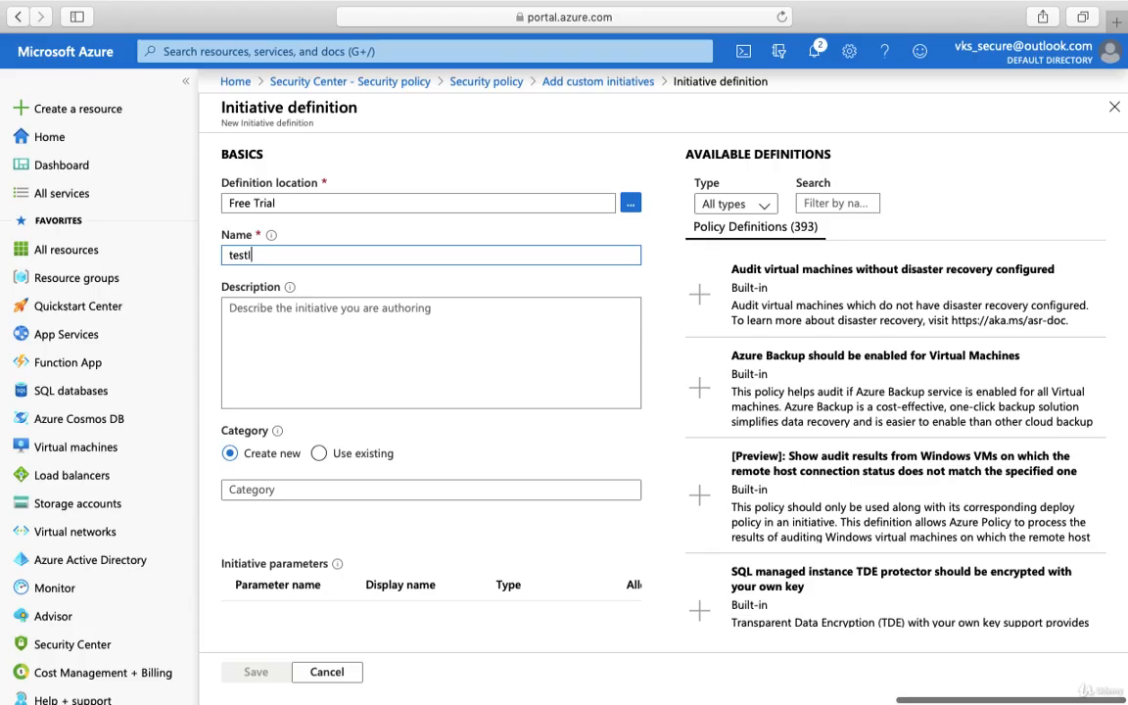
click(332, 335)
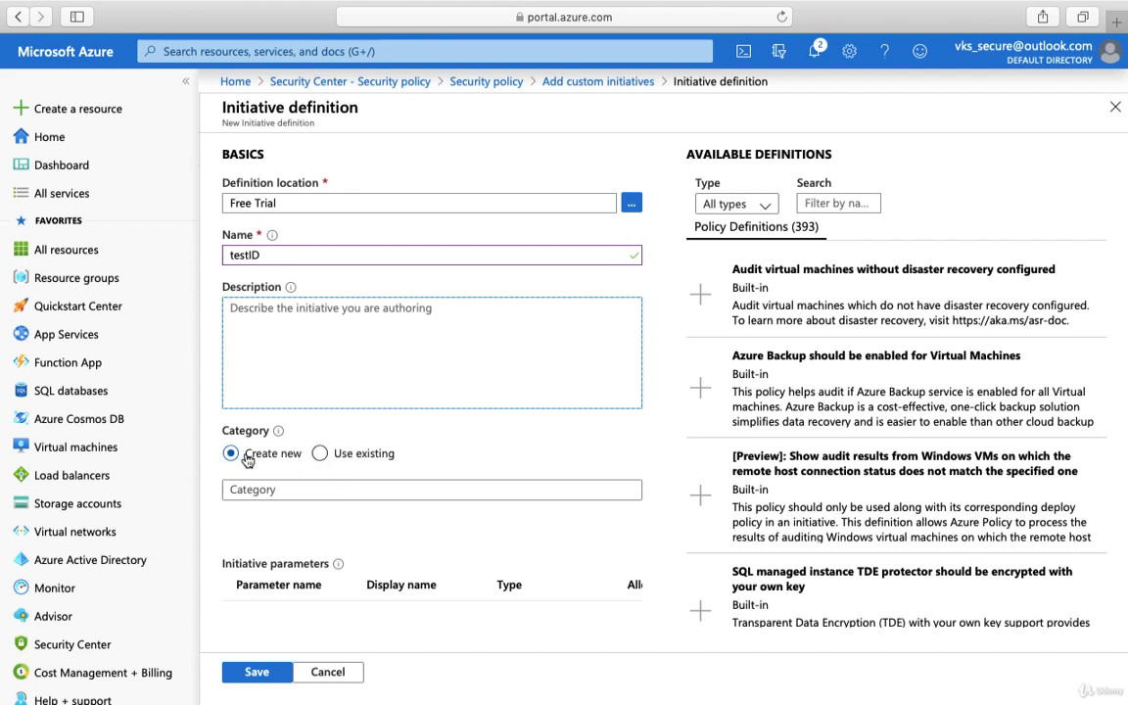
click(321, 455)
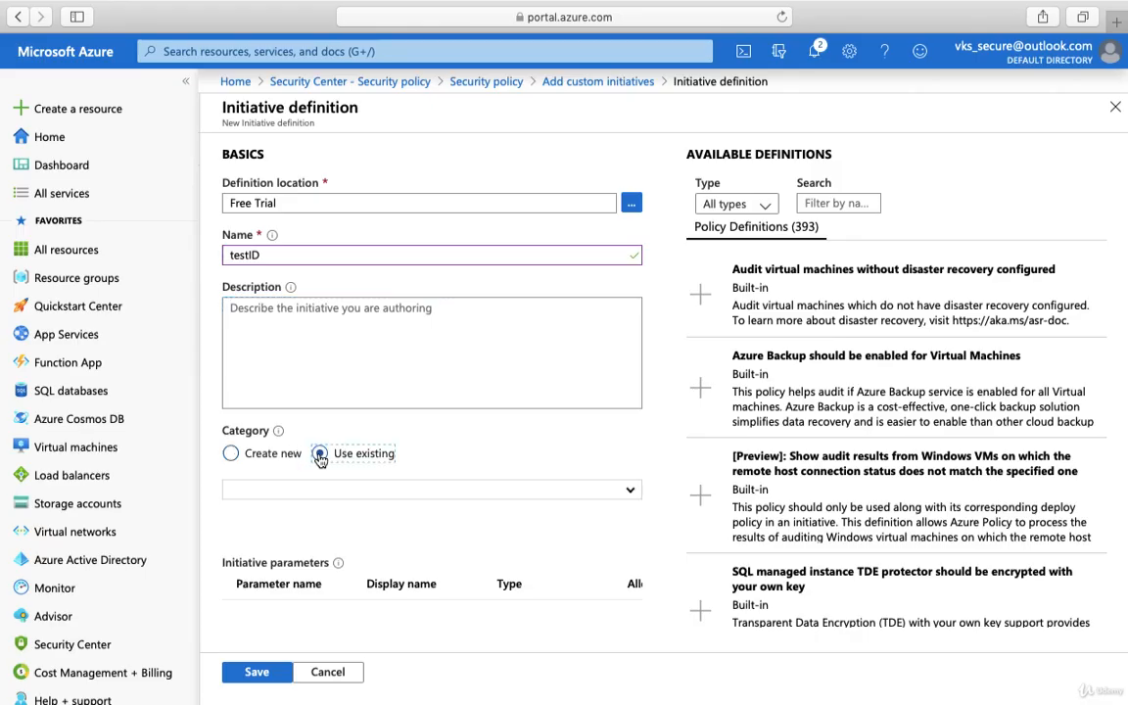
click(372, 492)
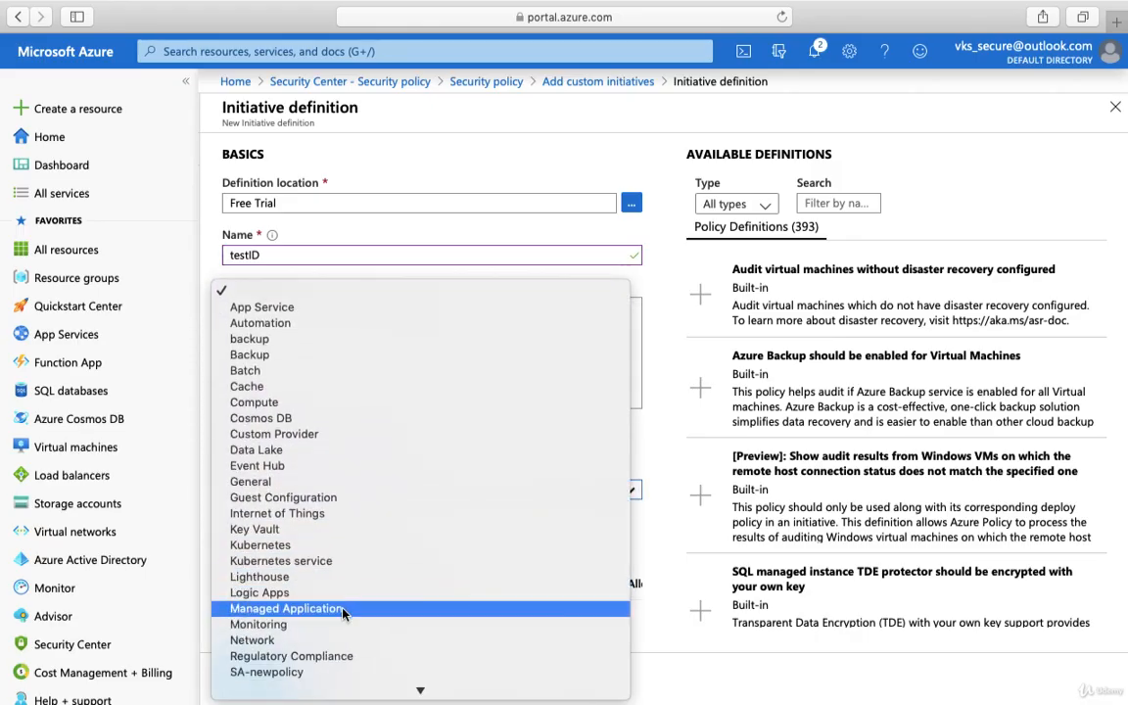
click(474, 240)
Rename the initiative testID123 and give it a new category named testnewone.
click(375, 259)
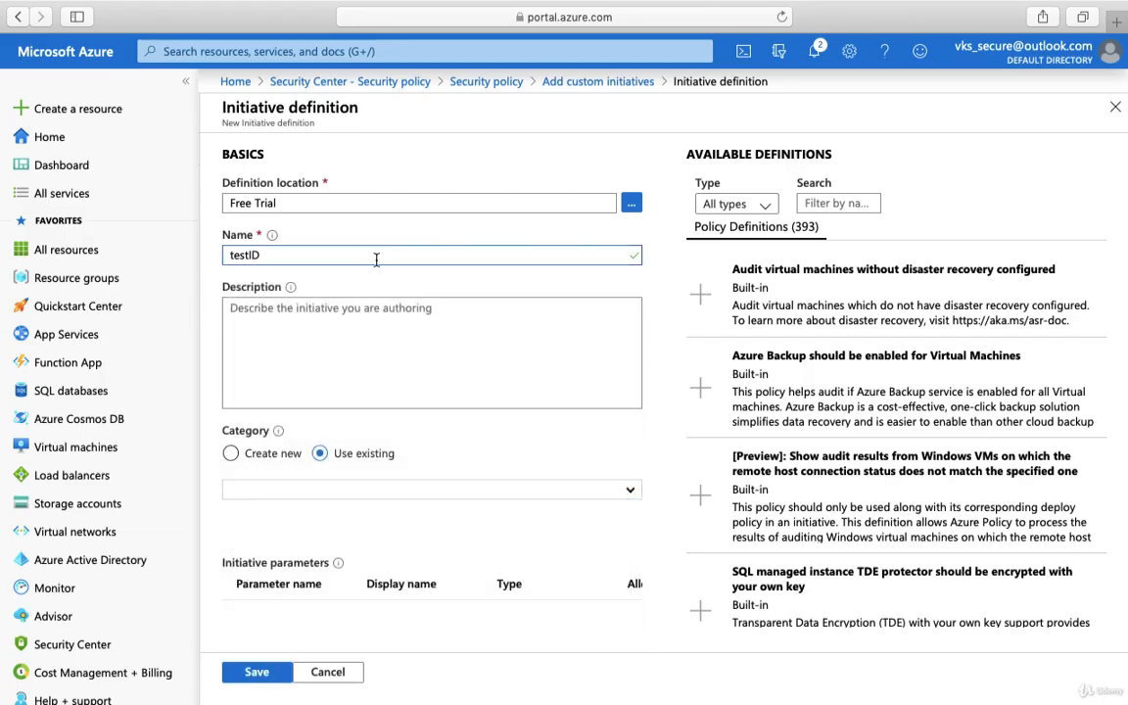
click(390, 458)
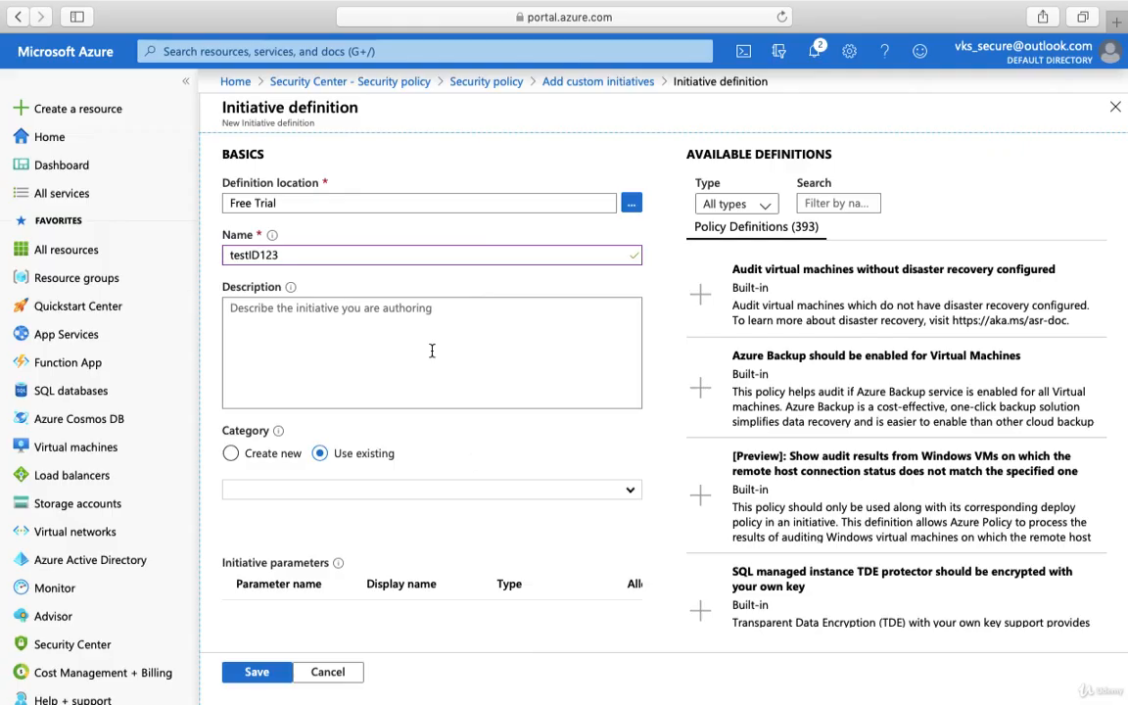
click(263, 454)
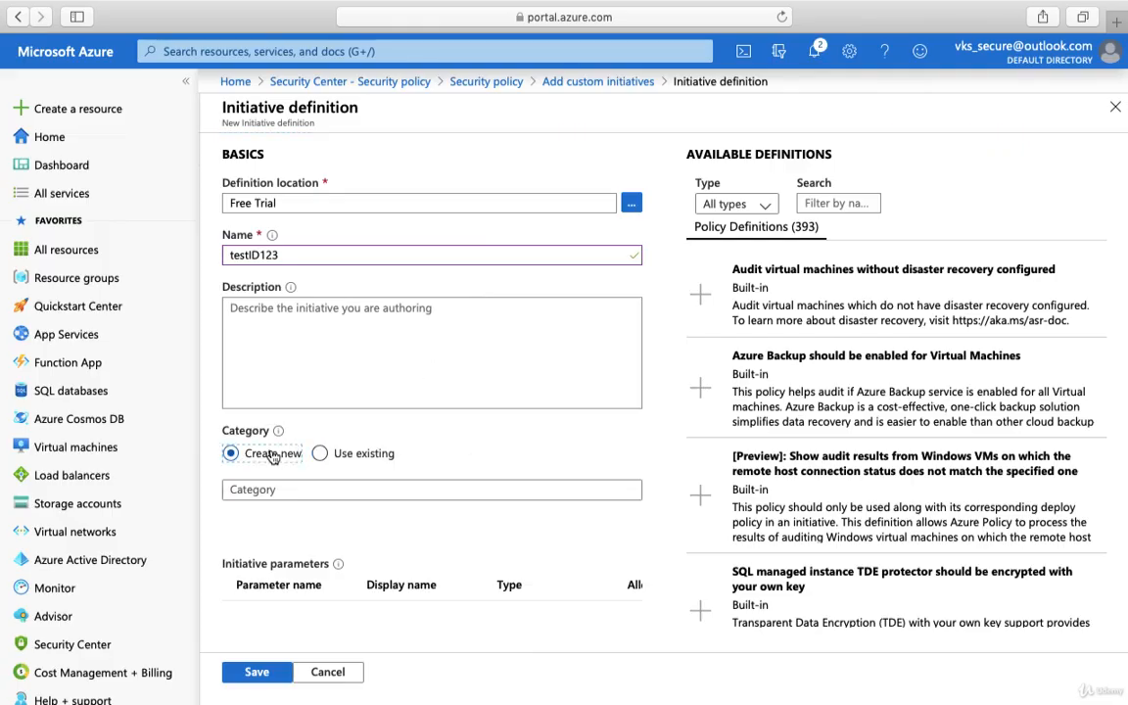
click(289, 491)
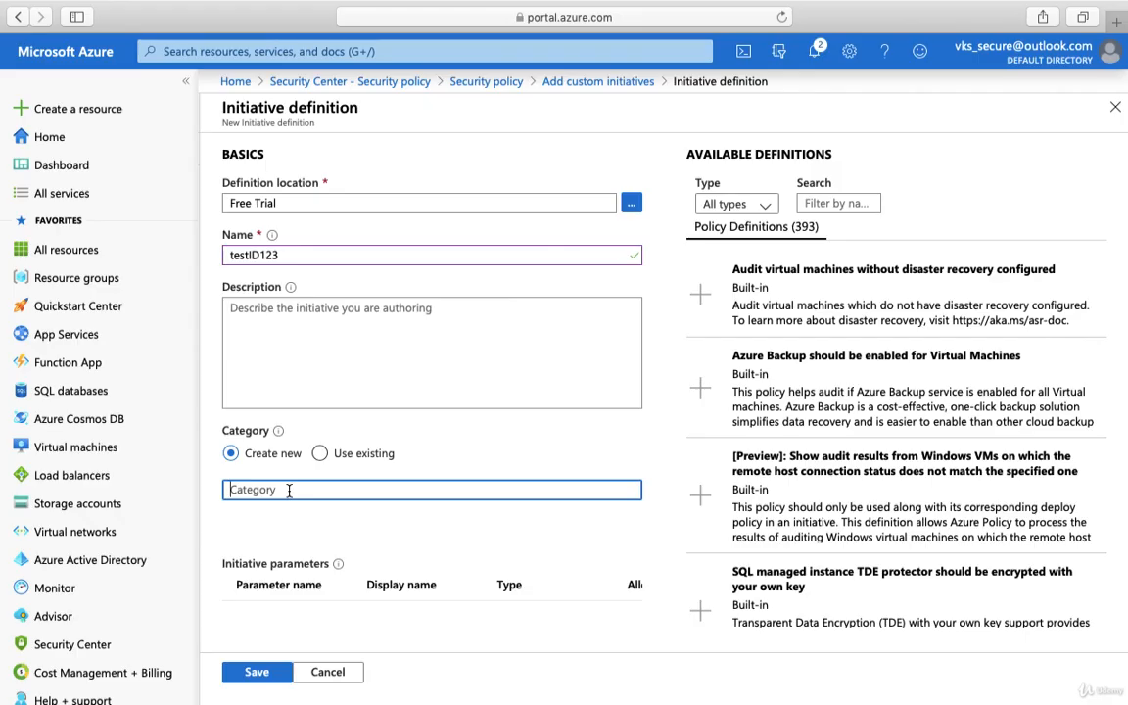
text(testnewone)
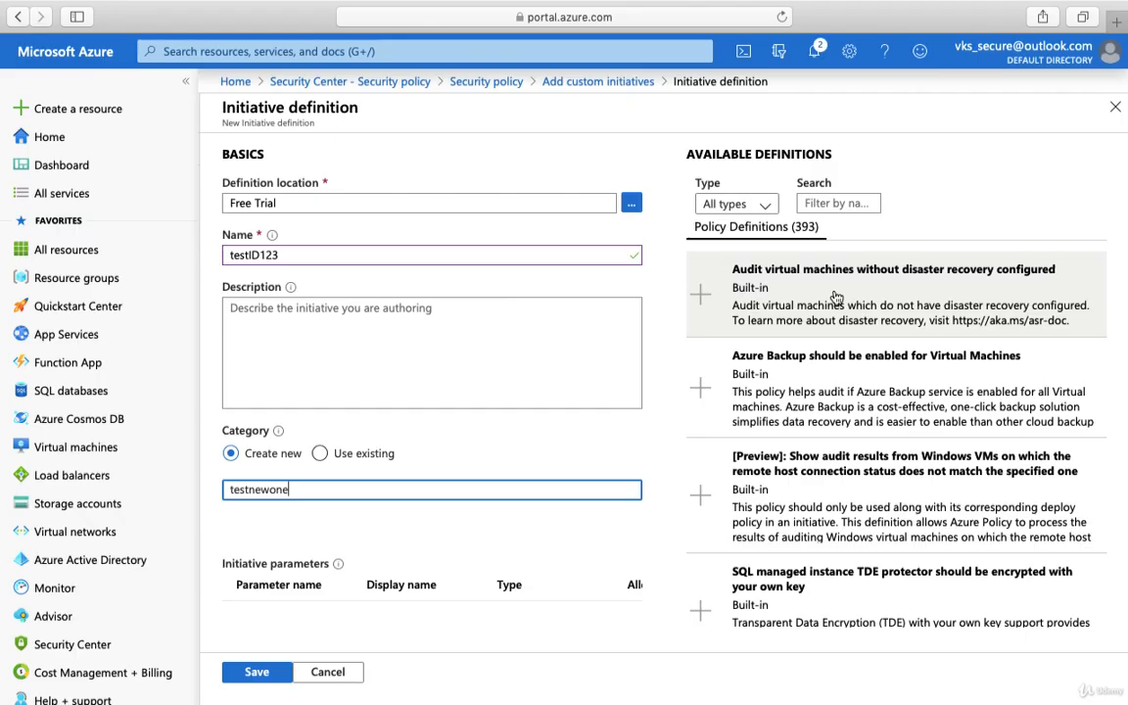
Filter the available policy definitions to the Built-in type and search them for "location".
click(765, 205)
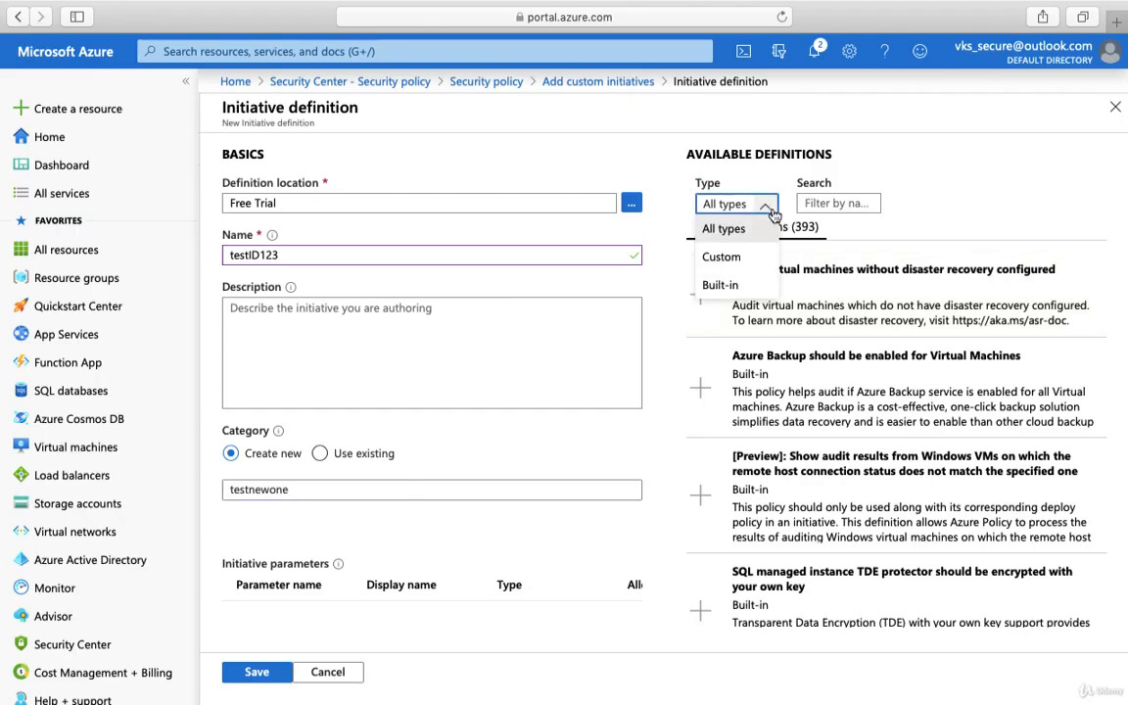
click(740, 288)
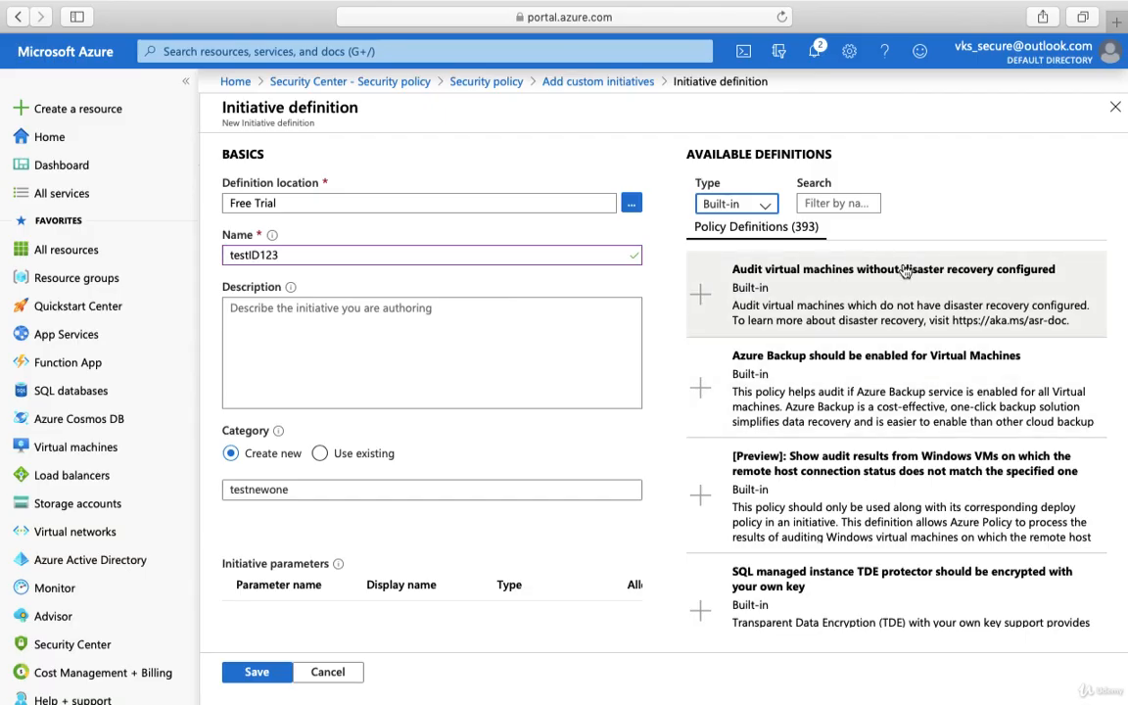
scroll(889, 529, down, 4)
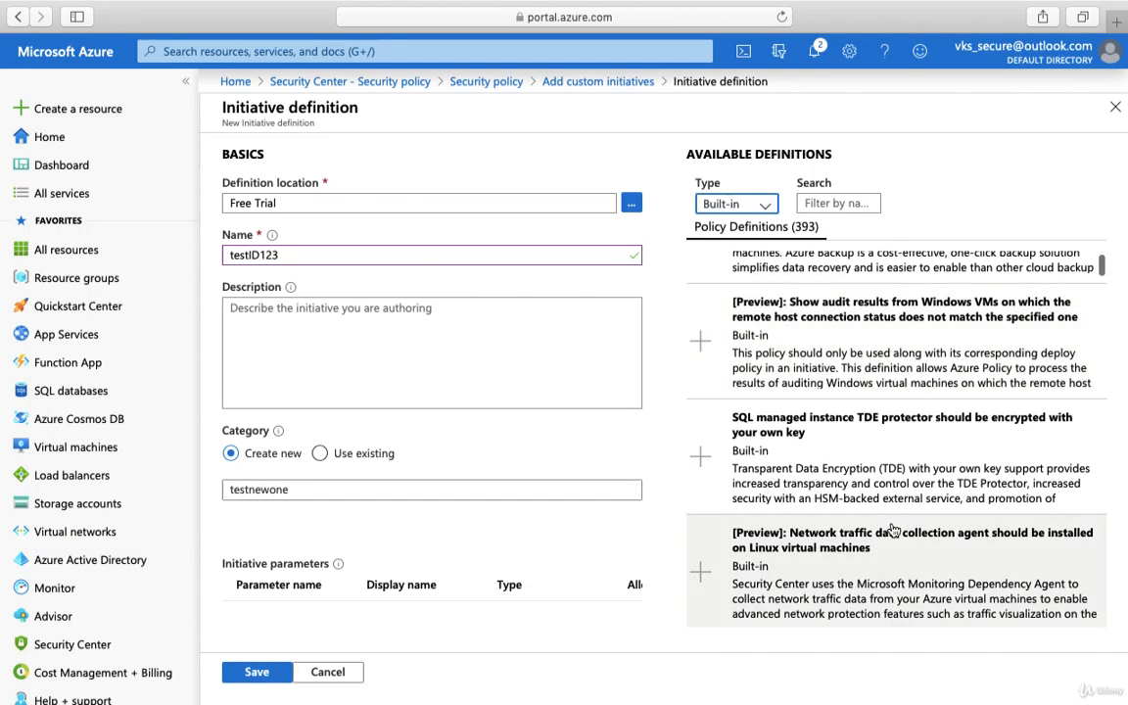
click(834, 203)
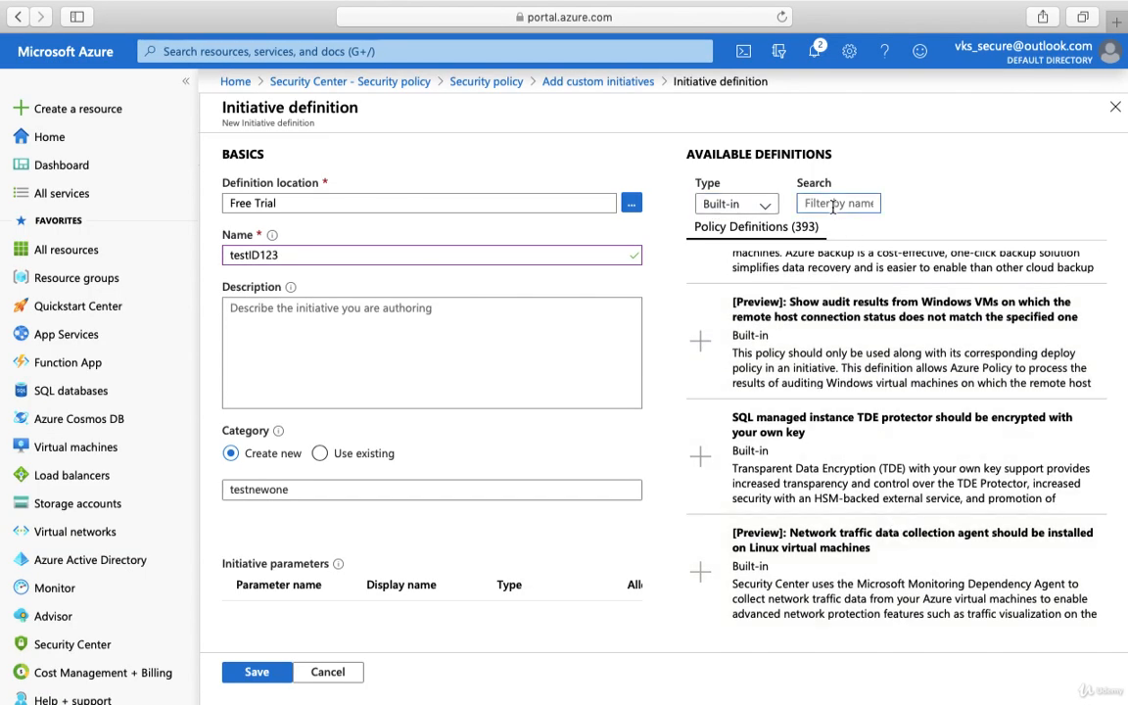
text(location)
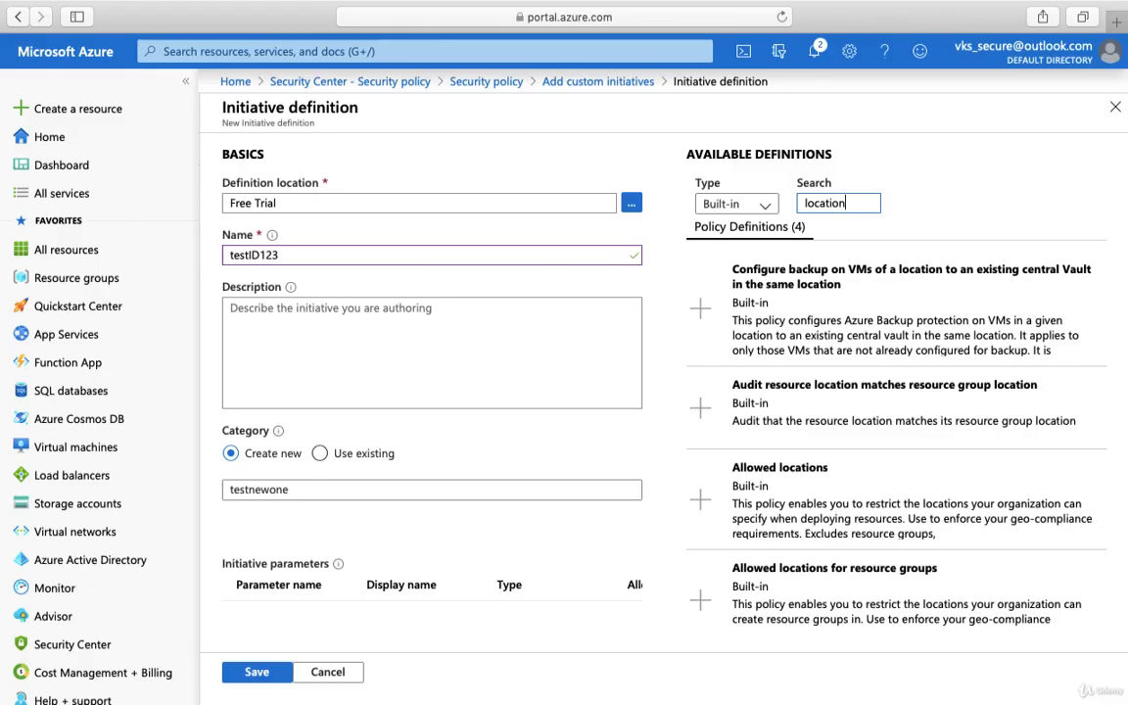
scroll(822, 495, down, 2)
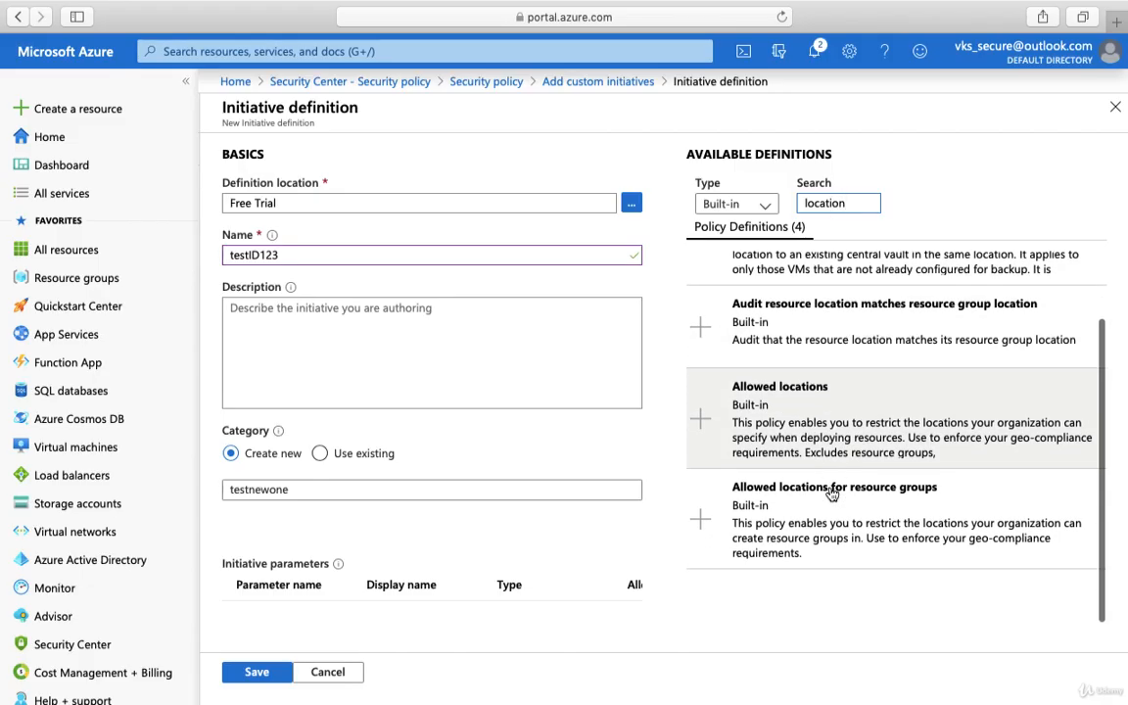
Review the Allowed locations policy's details and JSON definition, and add the policy to the initiative.
click(800, 418)
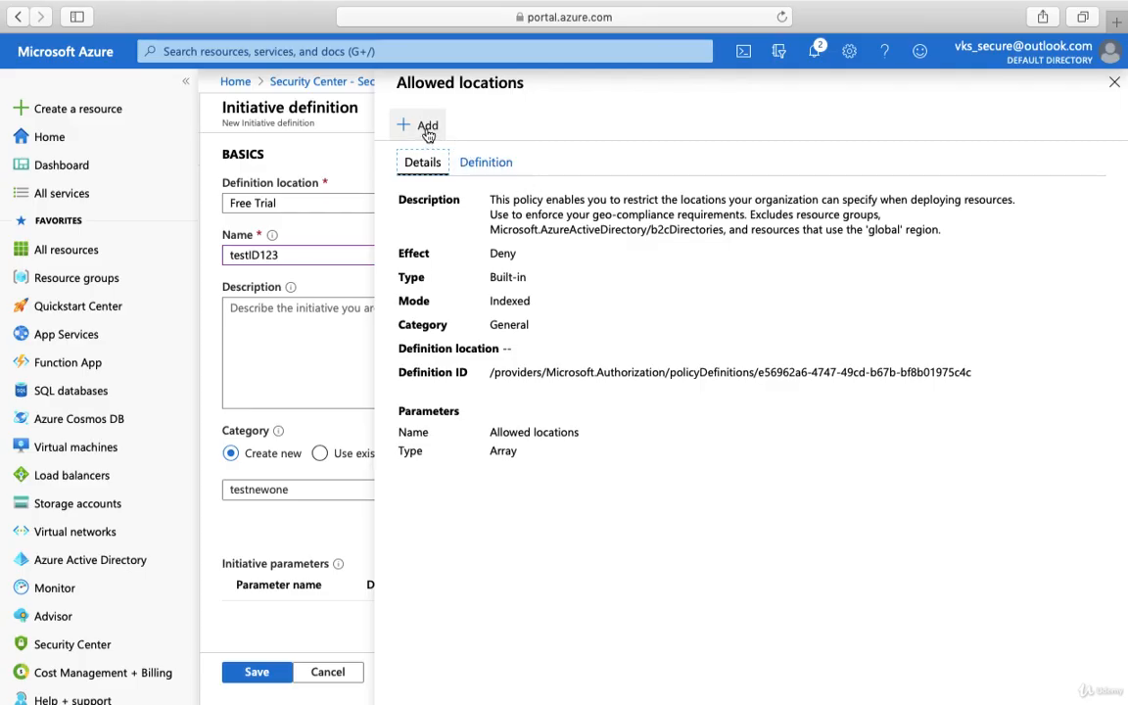
click(480, 164)
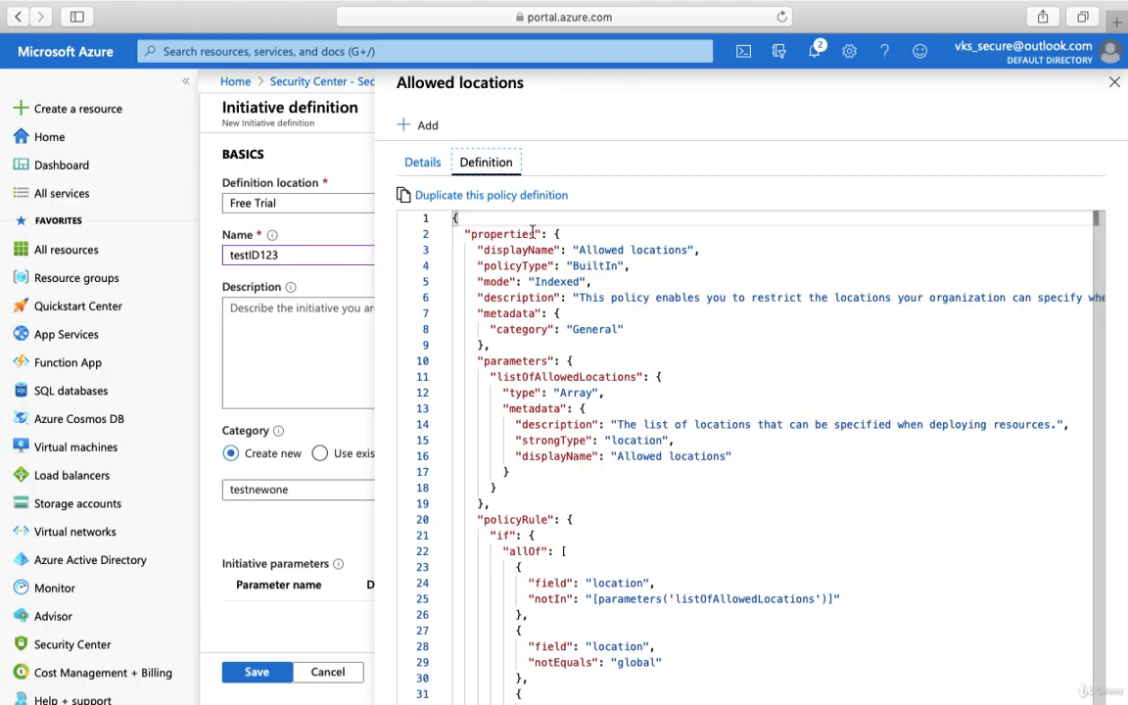
scroll(470, 274, down, 5)
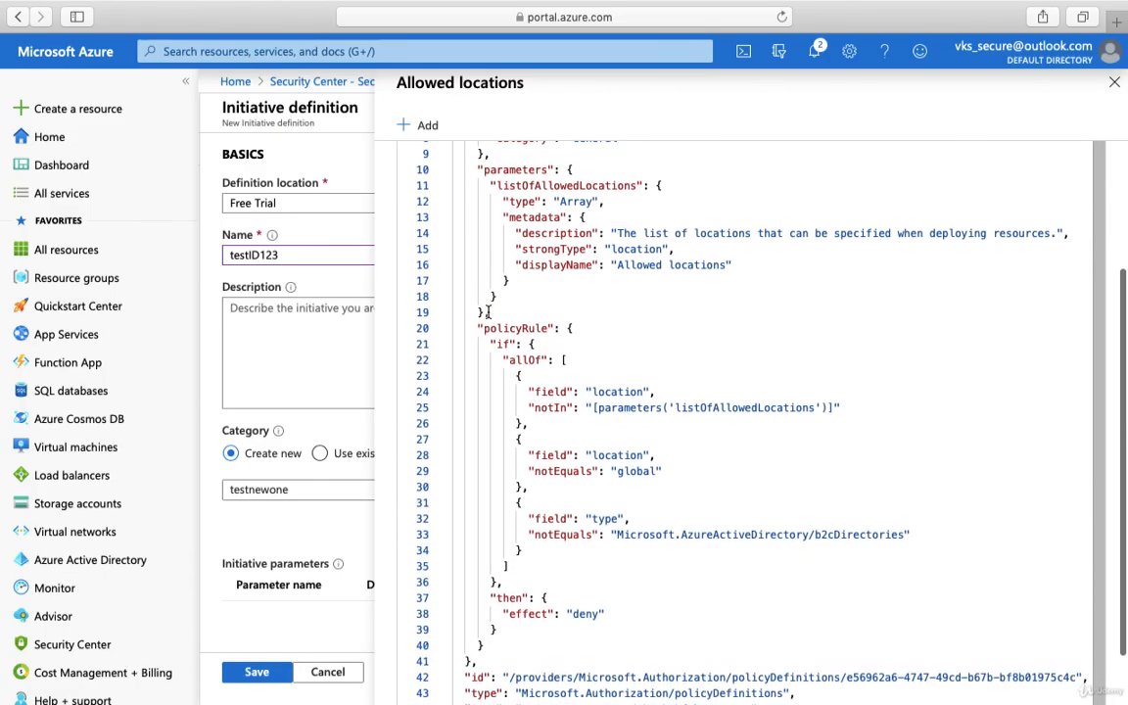
scroll(488, 311, up, 5)
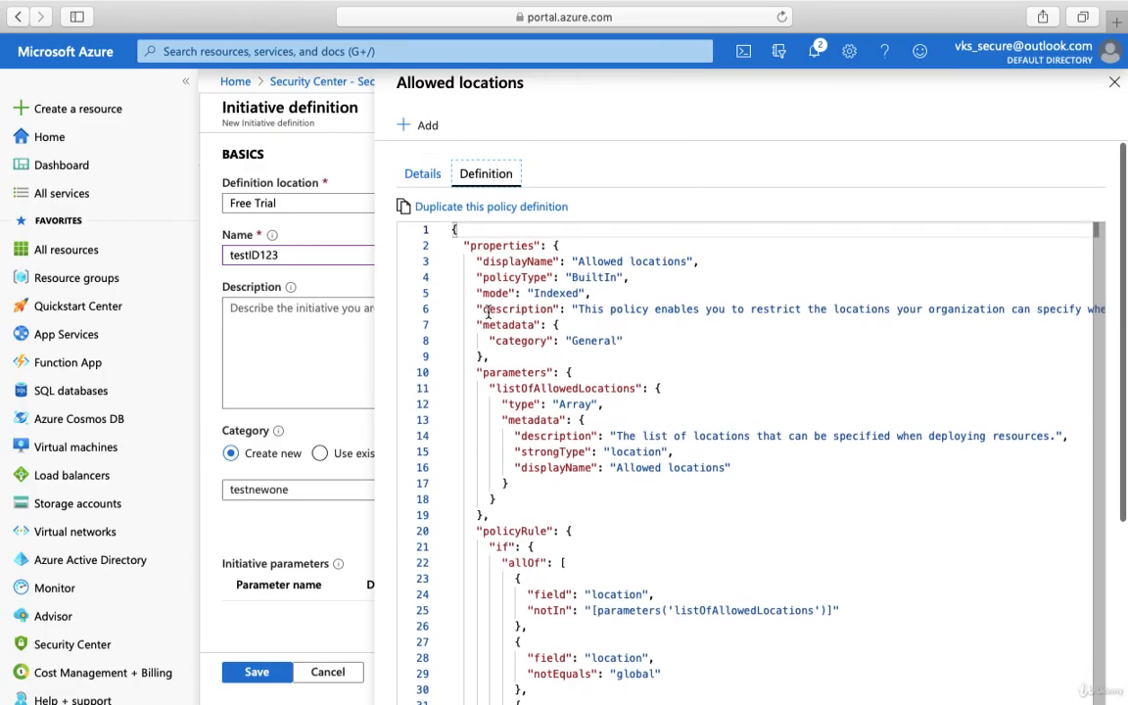
click(423, 163)
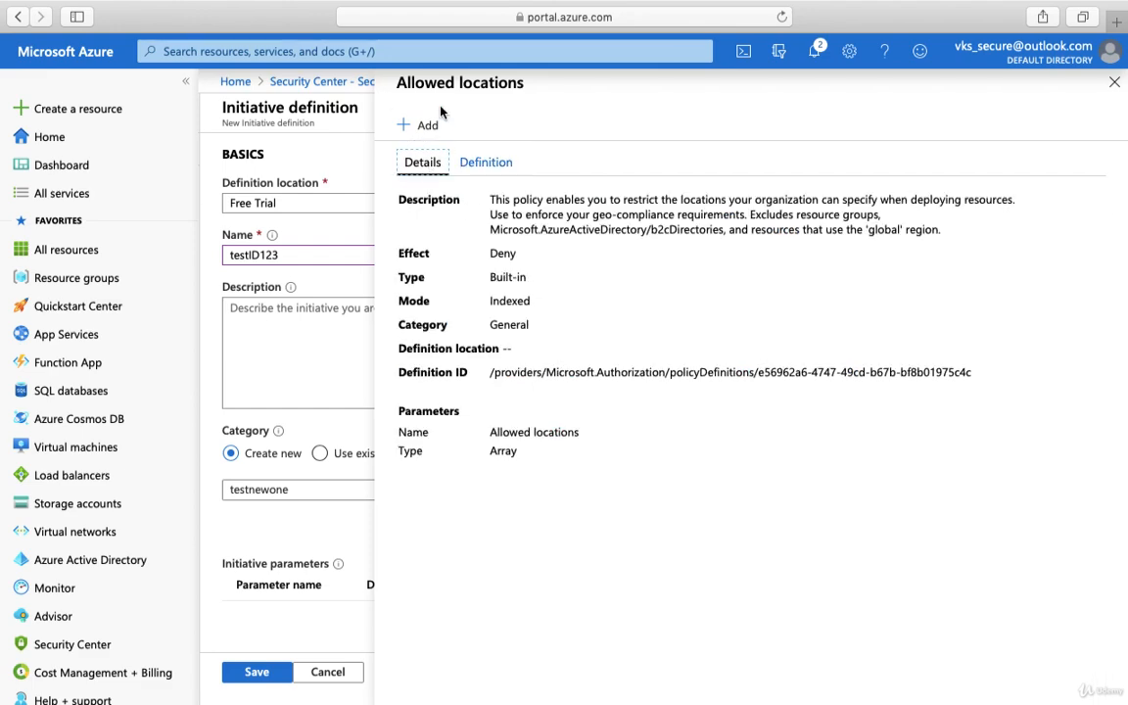
click(417, 127)
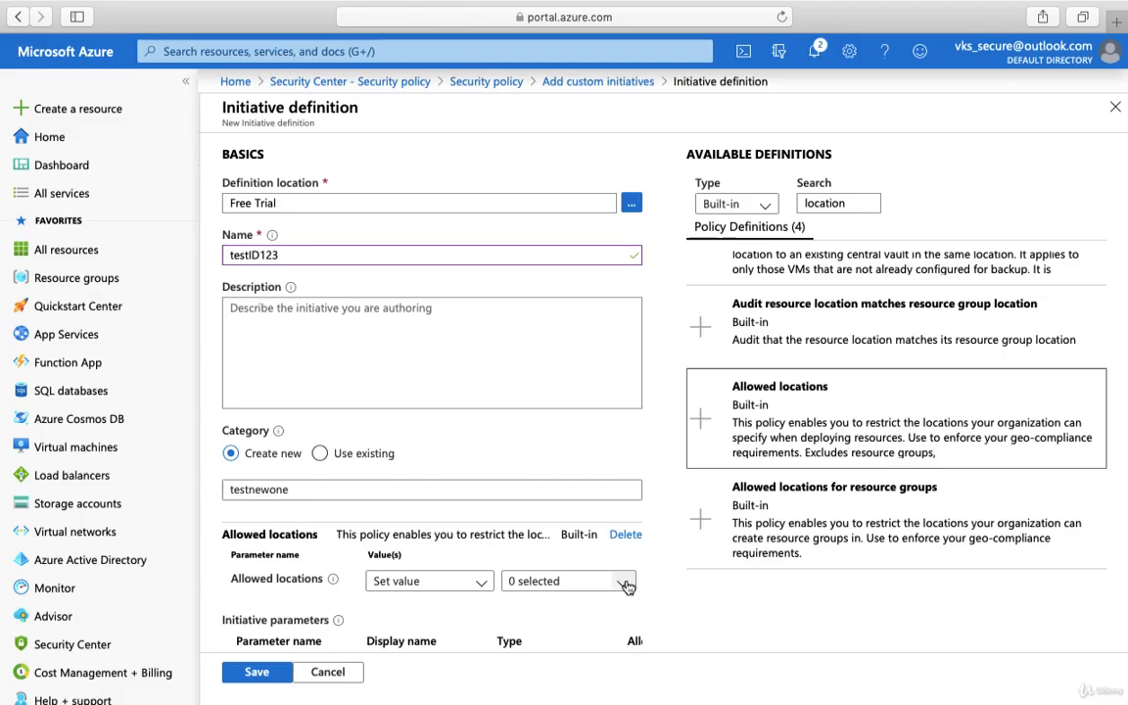
Set the value of the policy's Allowed locations parameter to Australia Central.
click(625, 583)
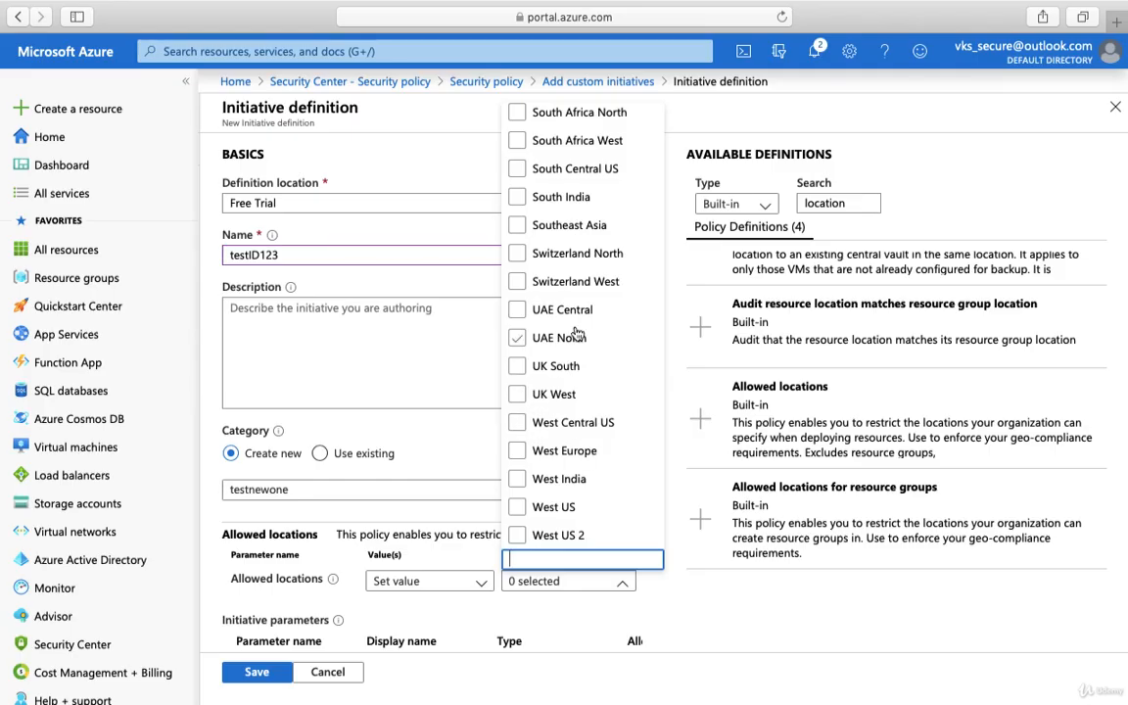
scroll(577, 330, up, 5)
scroll(560, 201, up, 1)
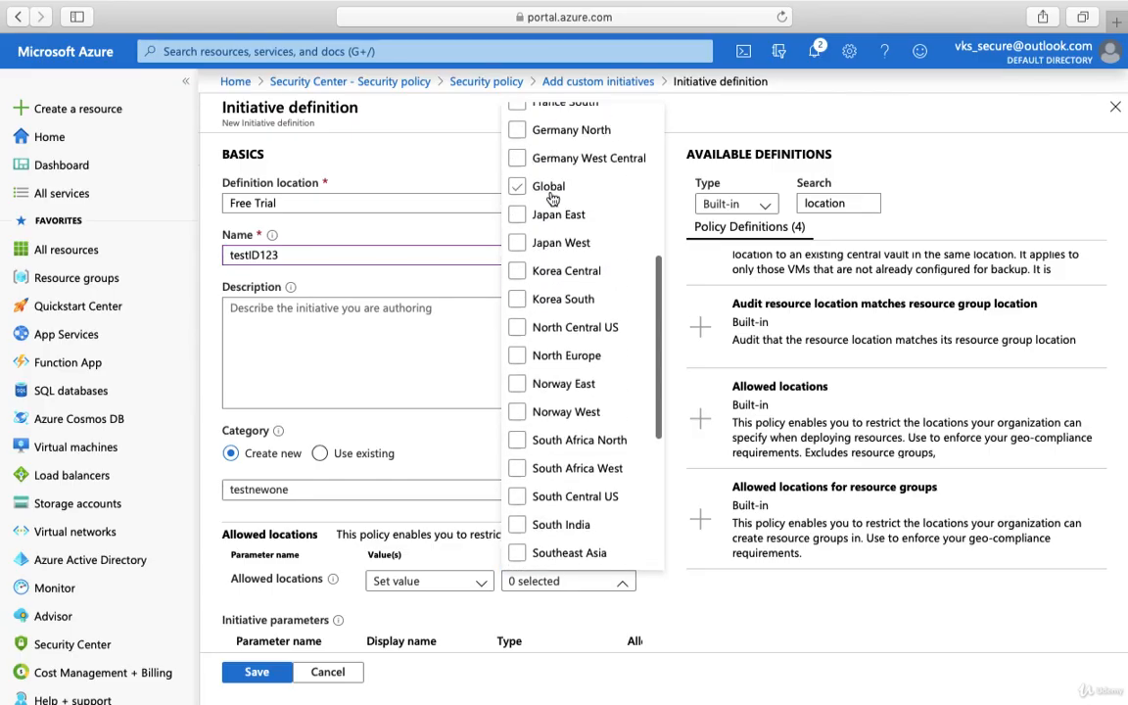
scroll(536, 189, up, 5)
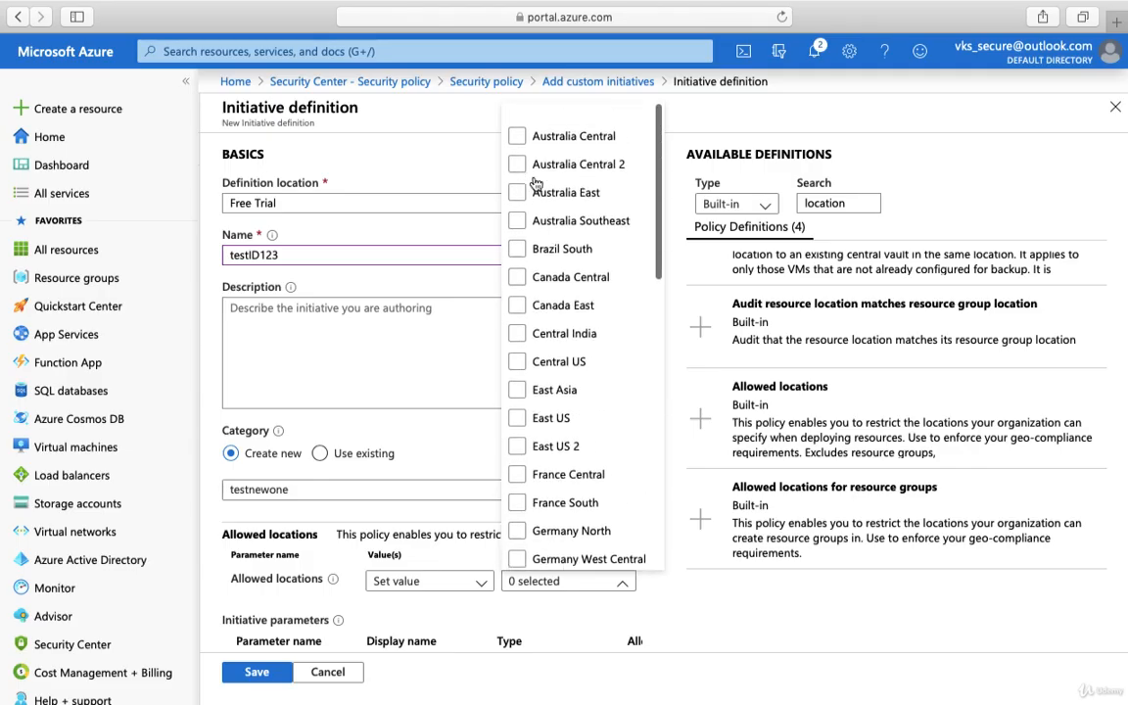
click(517, 117)
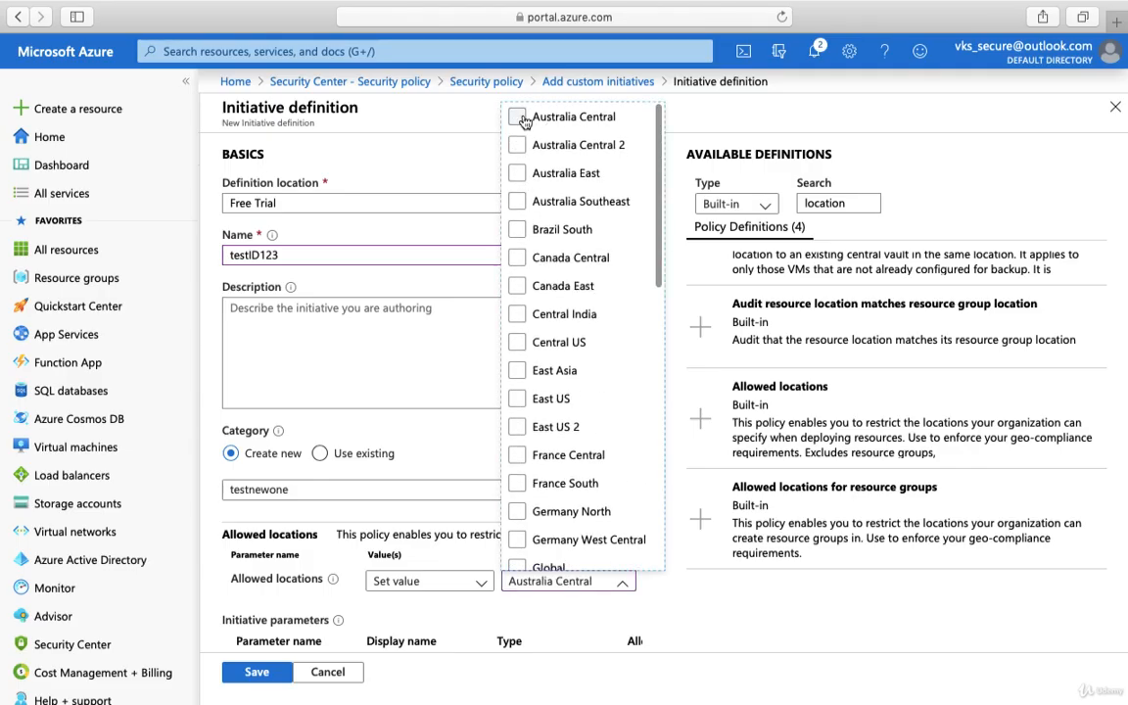
click(717, 605)
Replace the search term for the available built-in policy definitions with "network".
scroll(411, 588, down, 1)
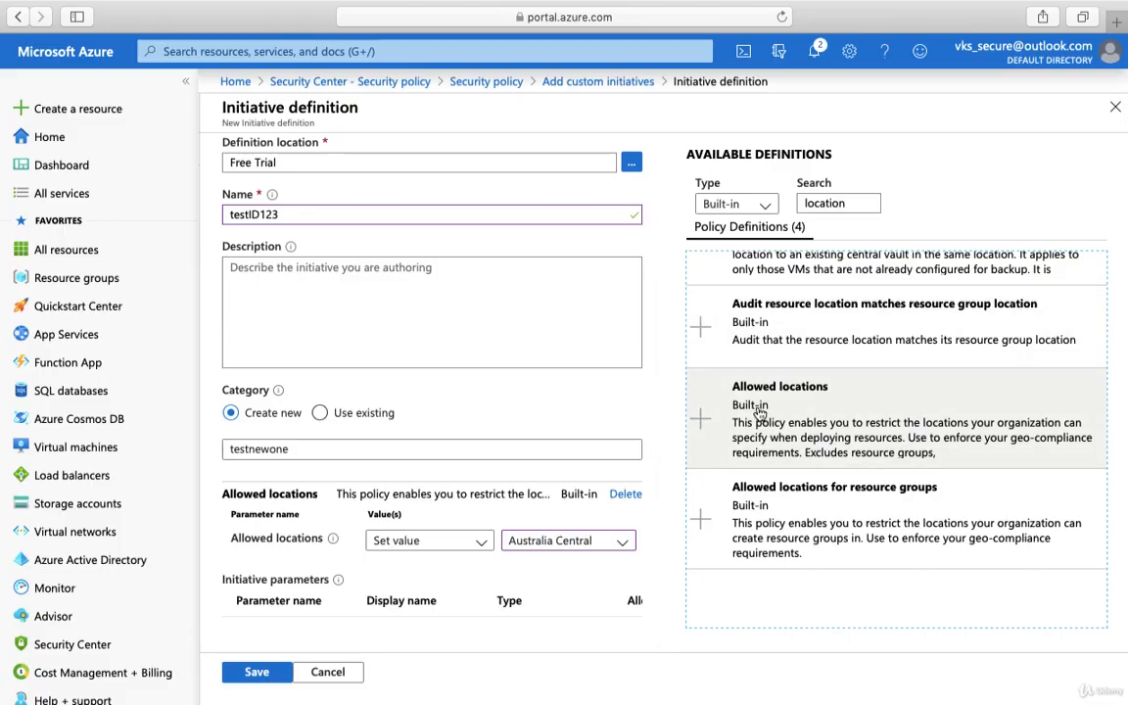
scroll(927, 411, down, 1)
scroll(927, 453, up, 3)
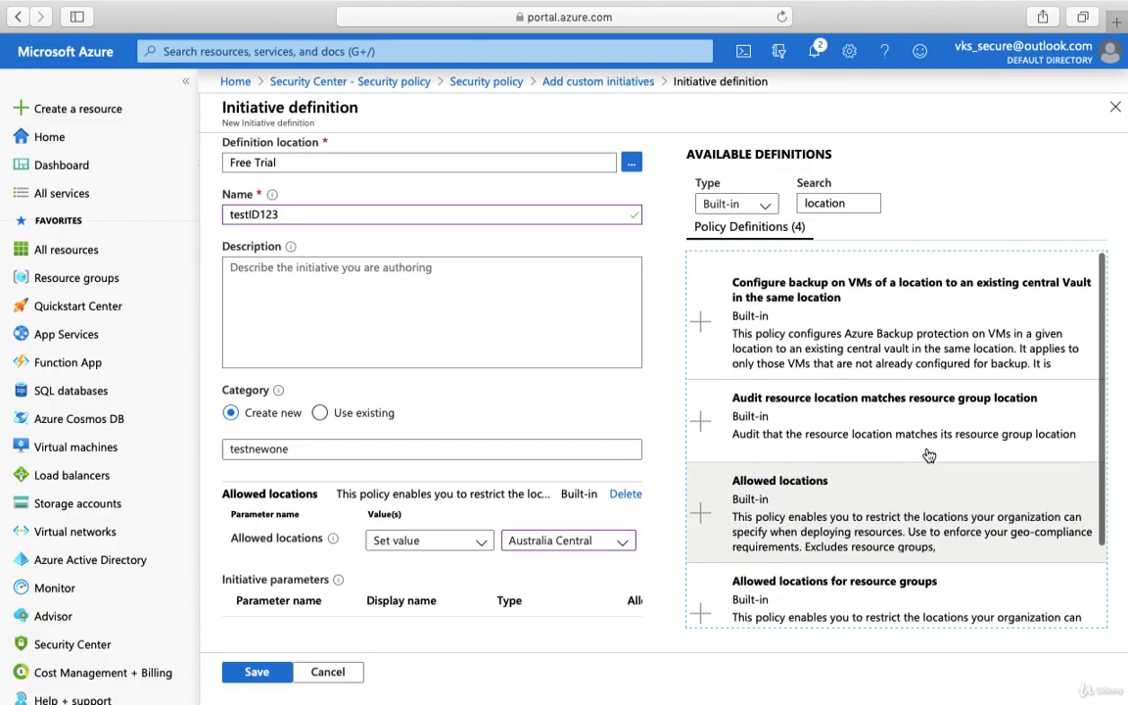
drag(856, 202, 792, 200)
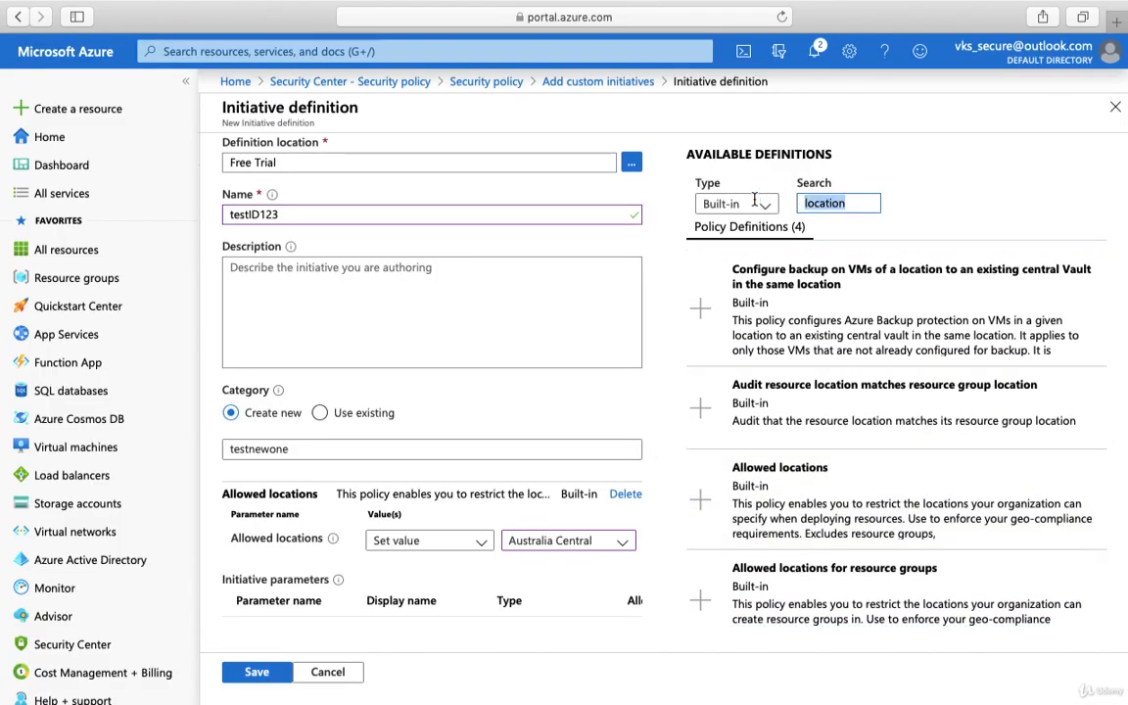
click(755, 203)
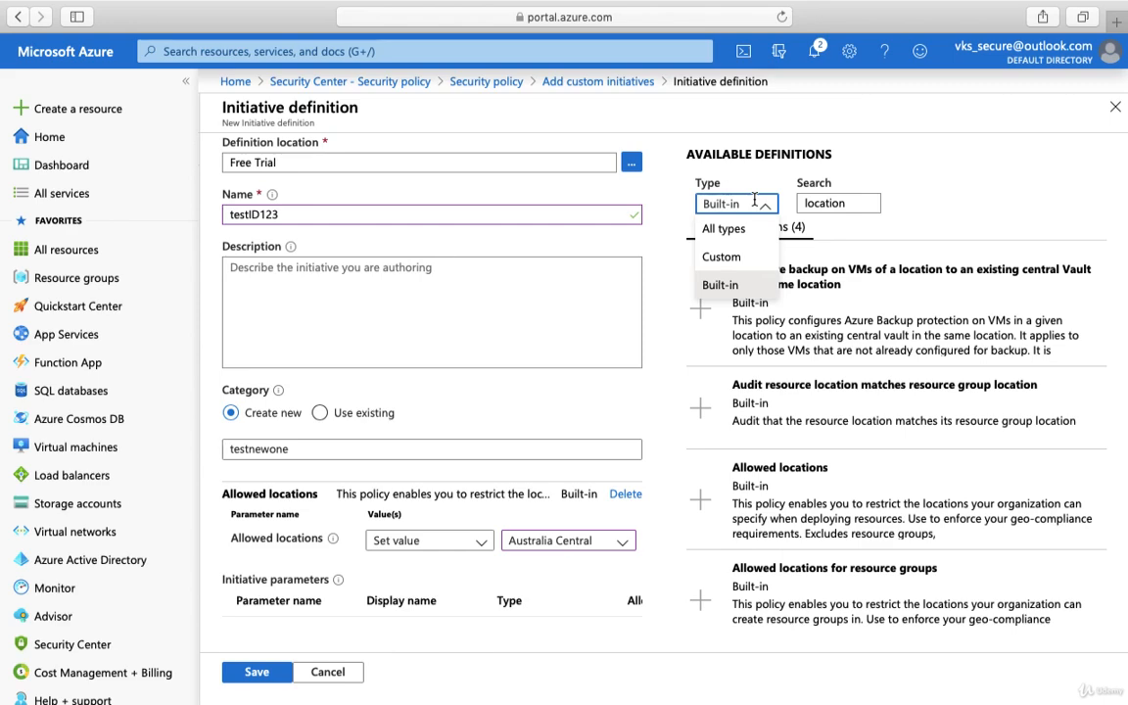
click(850, 202)
drag(854, 202, 800, 203)
key(BackSpace)
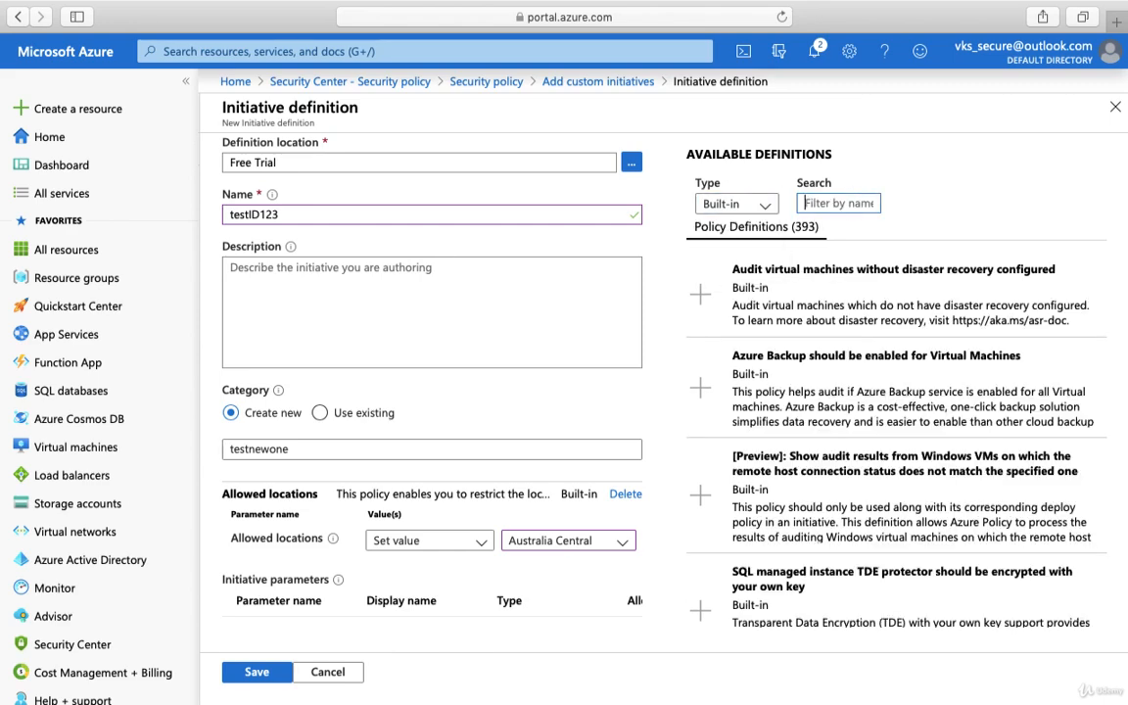
text(network)
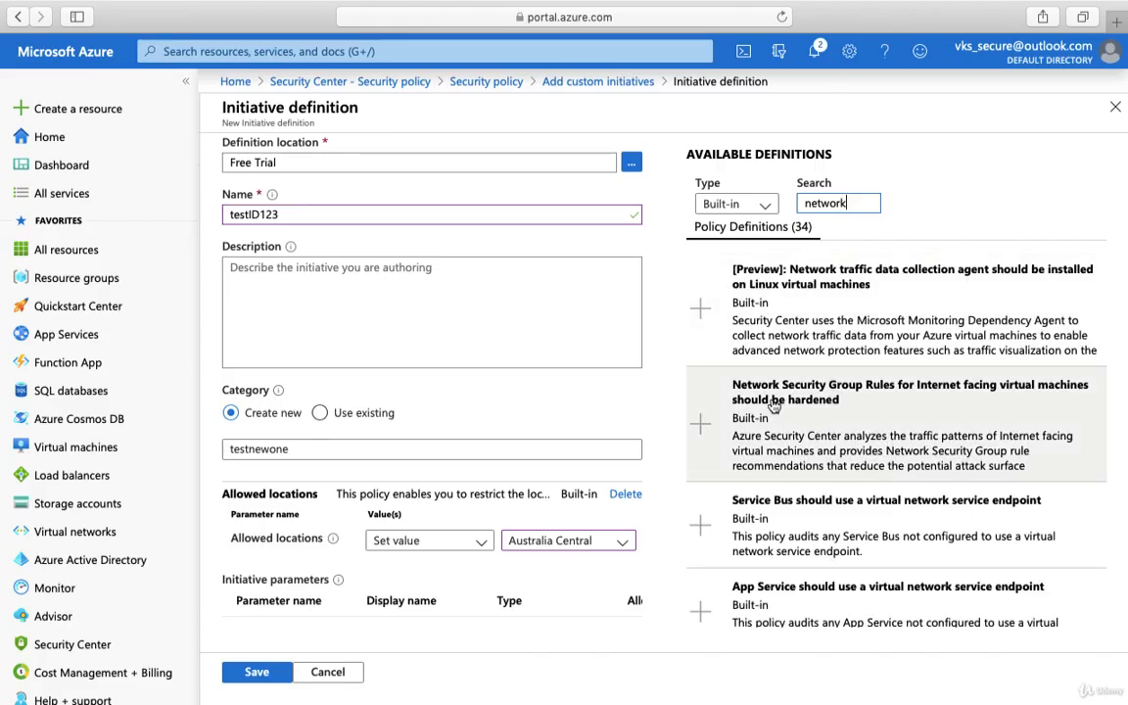
Add the "Network Security Group Rules for Internet facing virtual machines should be hardened" policy to the initiative and review its Effect options.
click(913, 404)
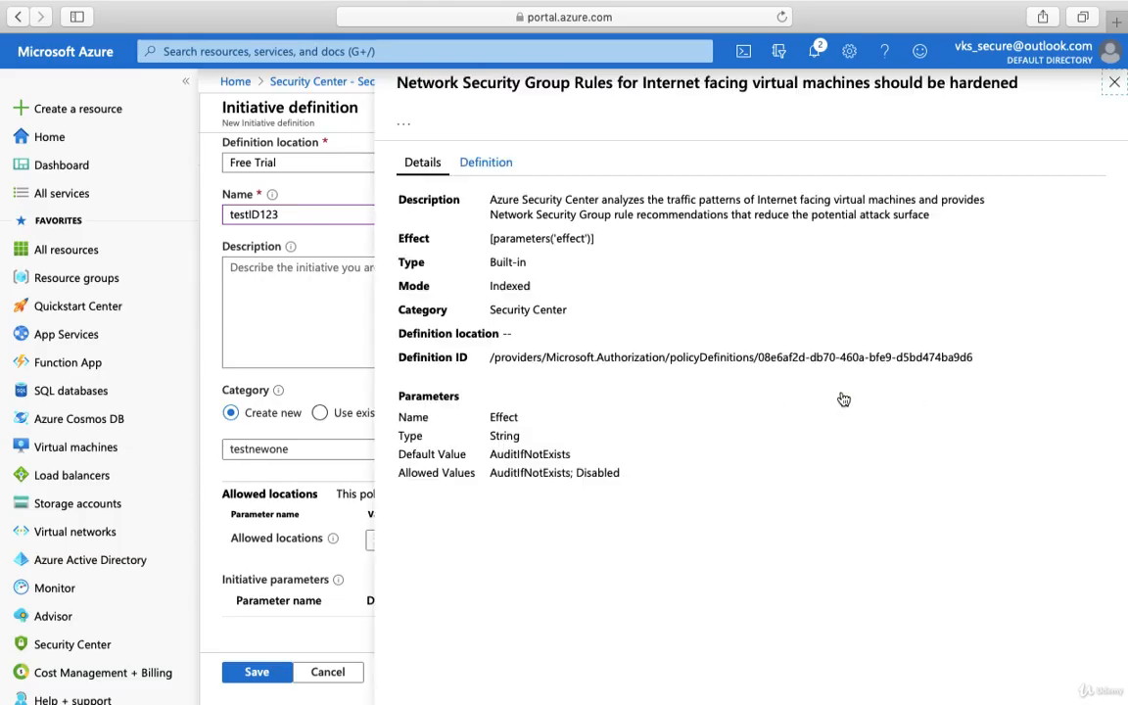
click(417, 125)
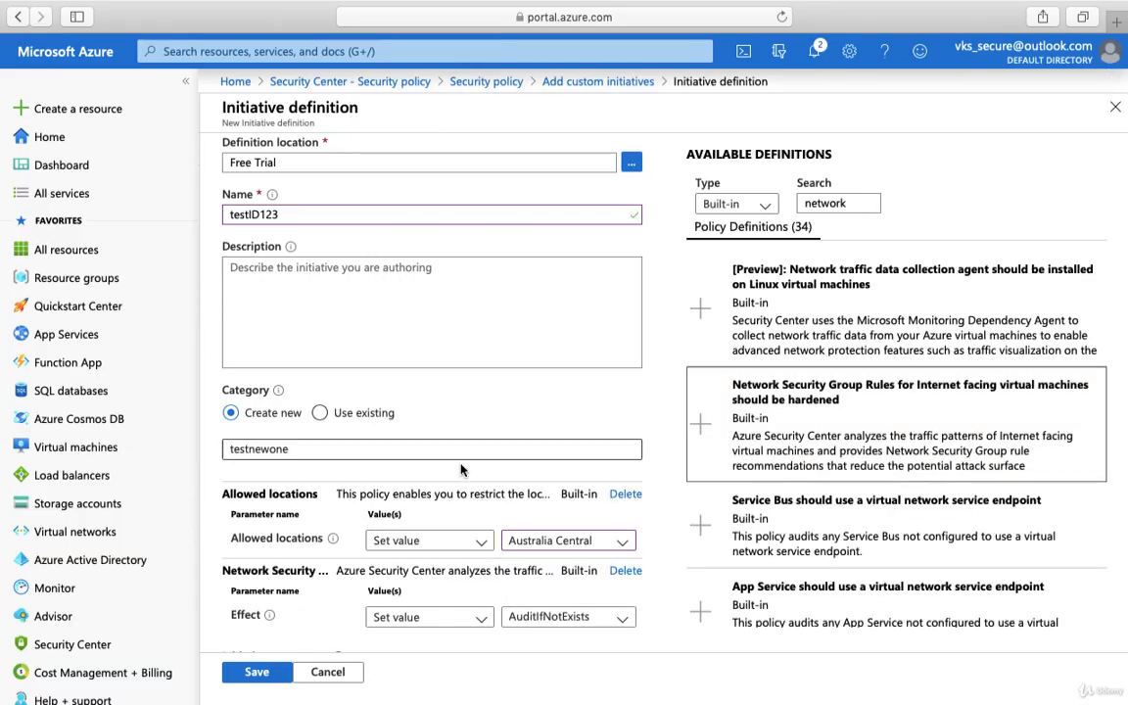
scroll(412, 633, down, 1)
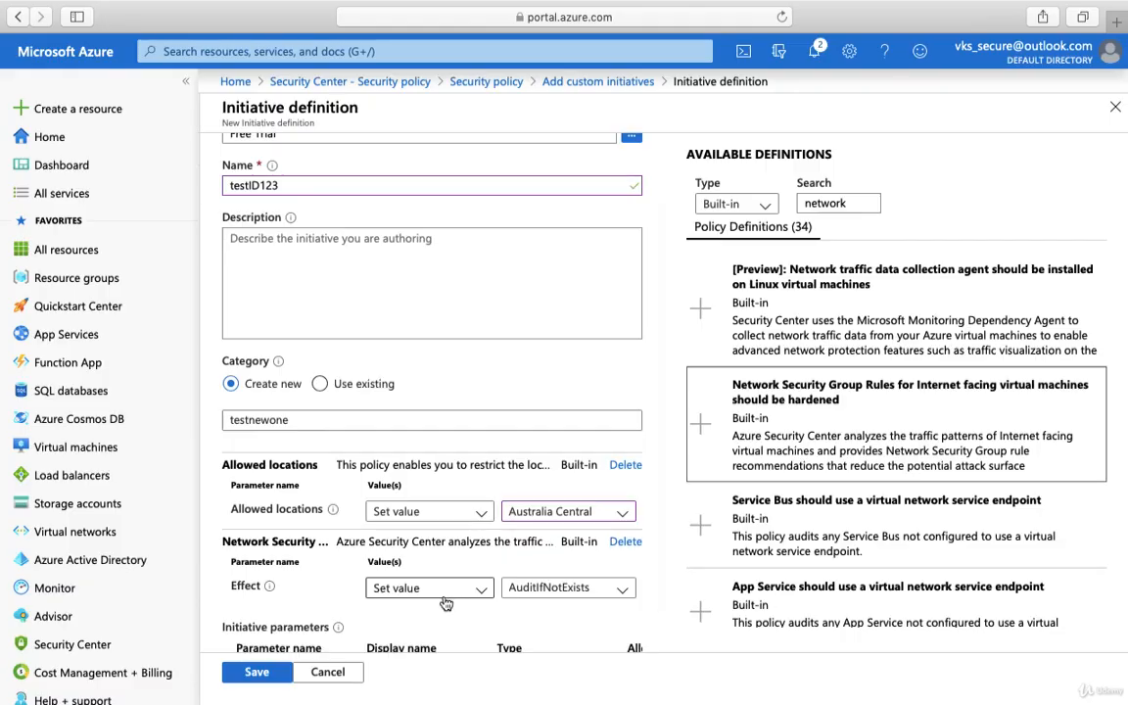
click(447, 591)
click(448, 601)
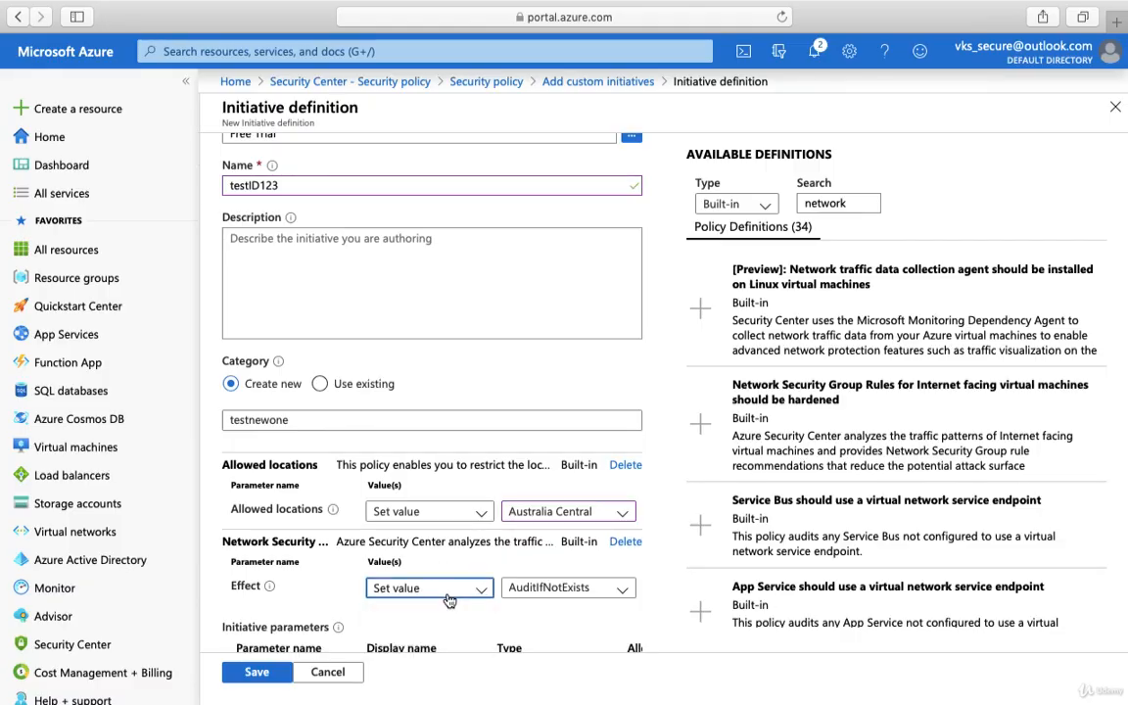
click(563, 587)
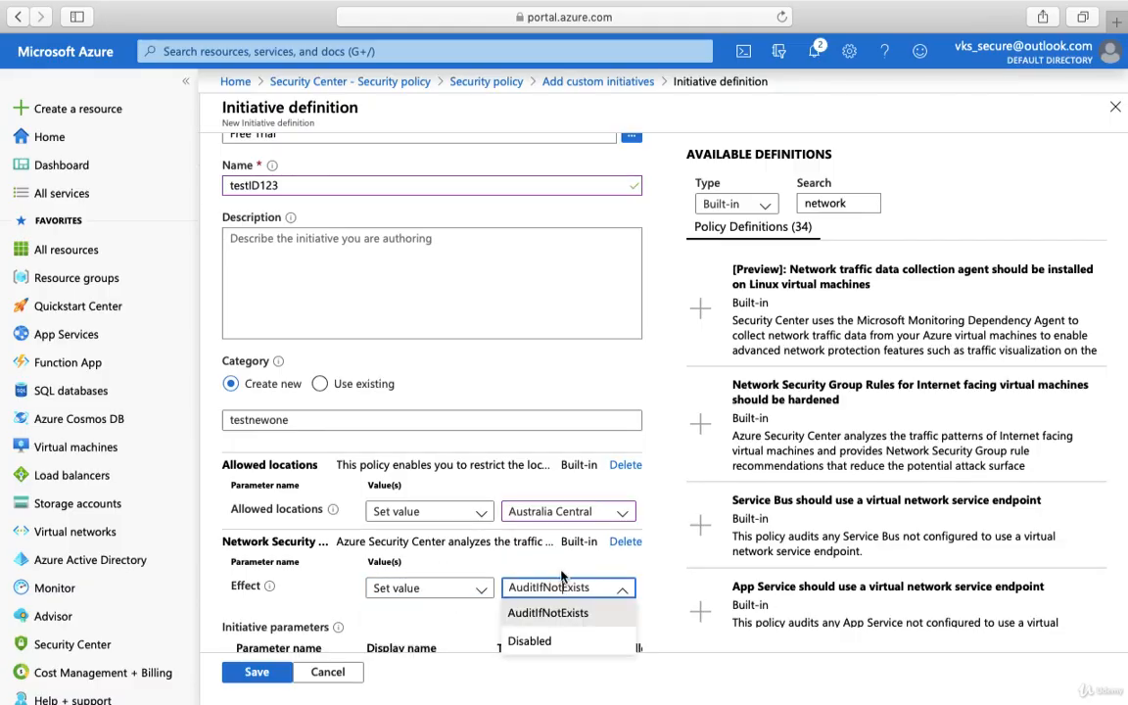
scroll(559, 582, down, 1)
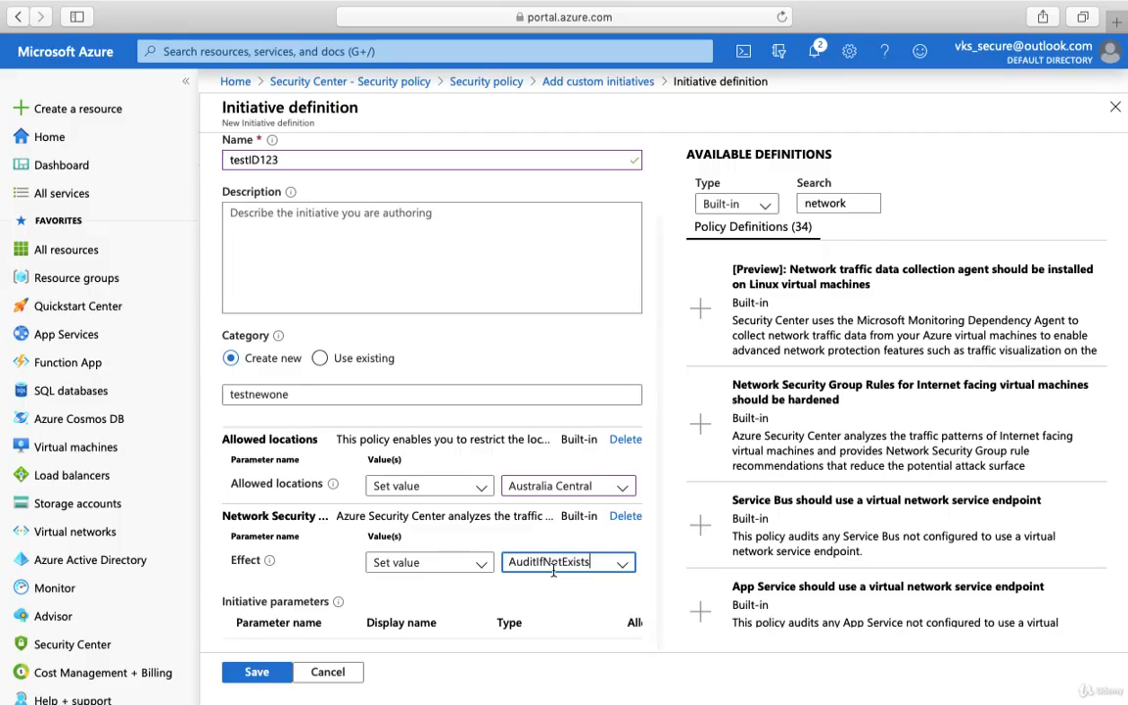
click(620, 565)
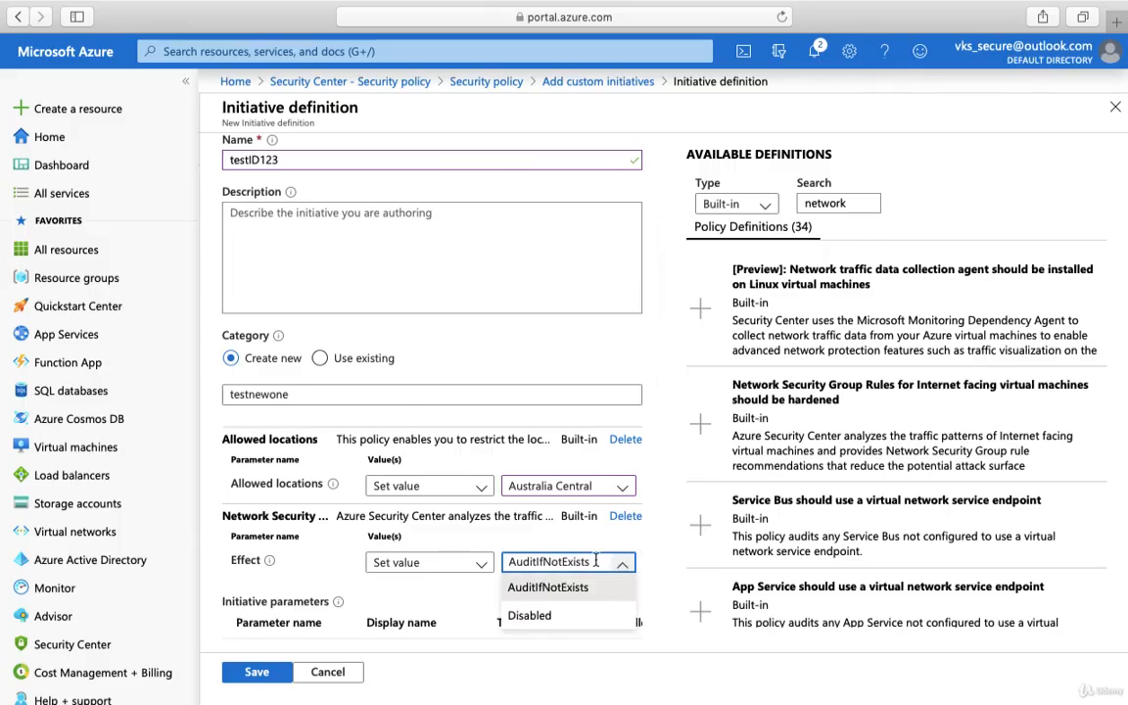
click(423, 597)
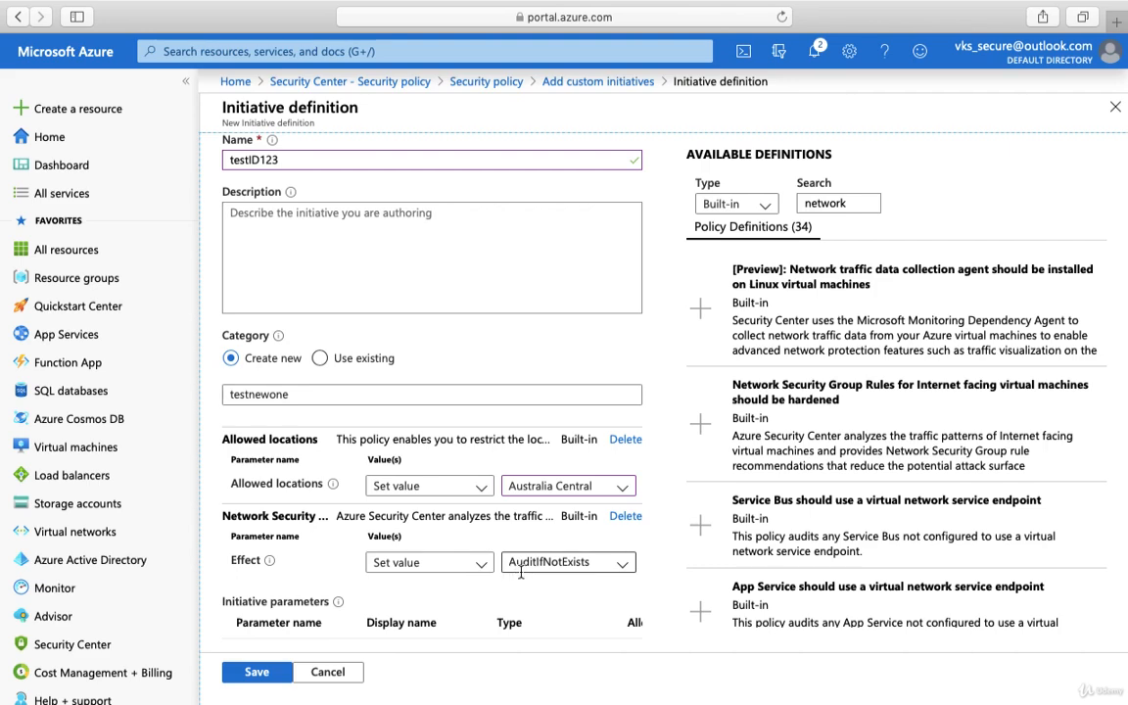
Look through the remaining network policy definitions, save the initiative definition, and refresh the list of custom initiatives.
scroll(510, 587, down, 1)
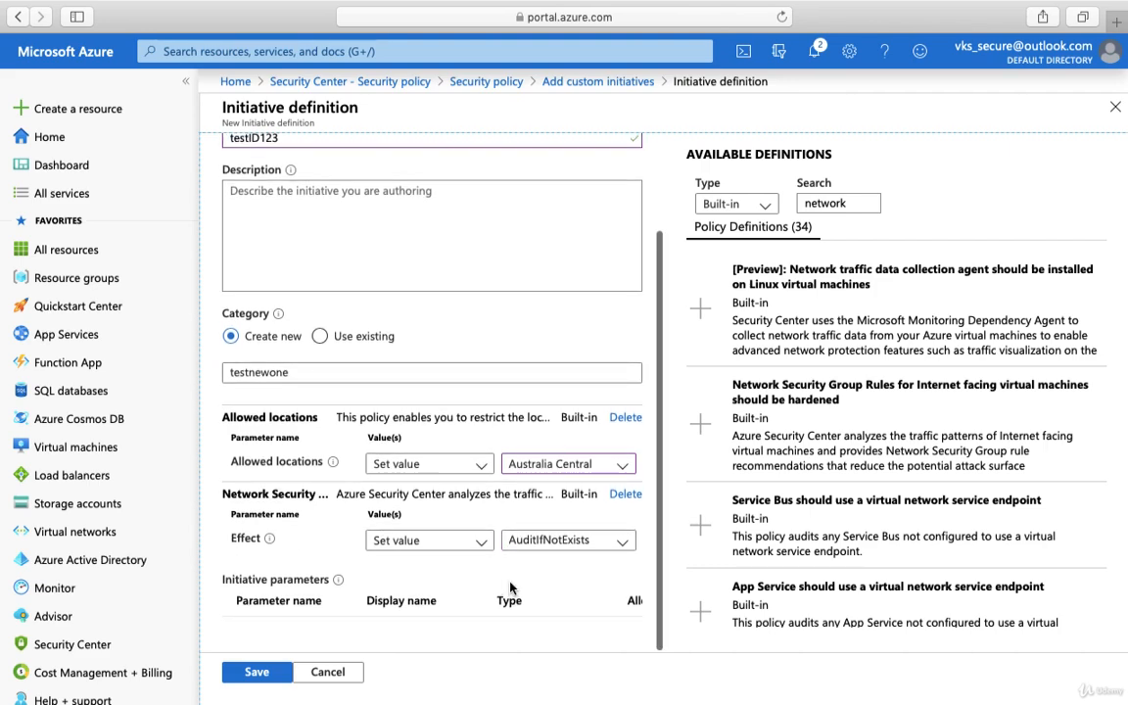
scroll(984, 514, down, 3)
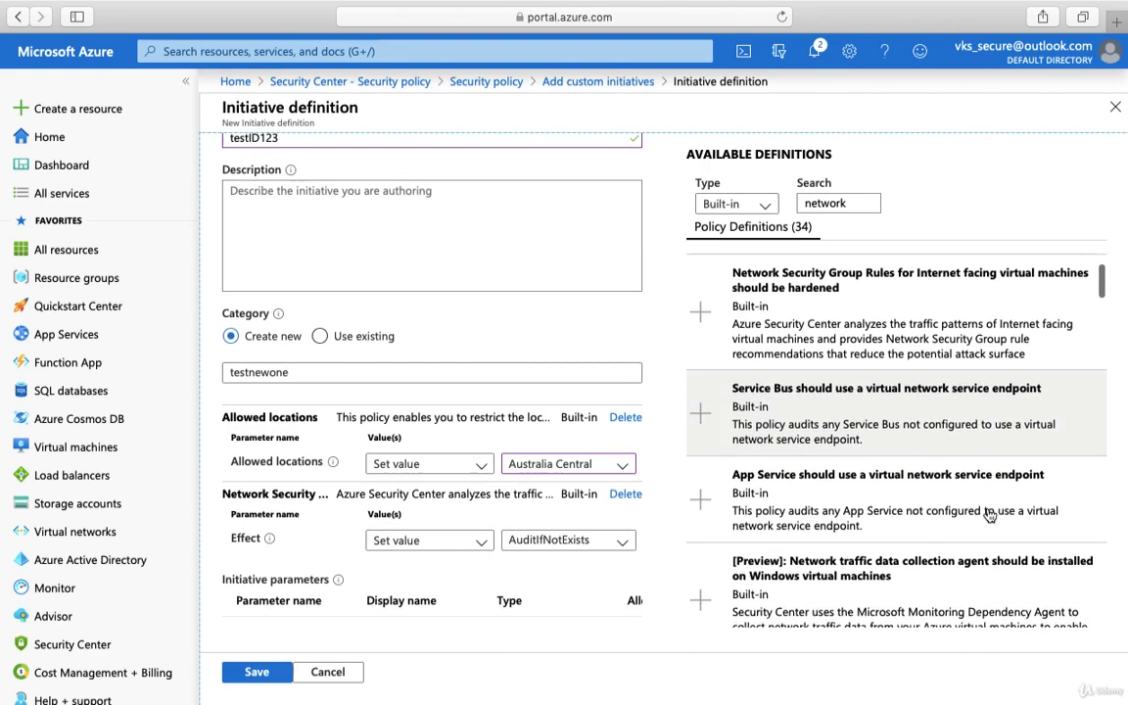
scroll(946, 511, down, 5)
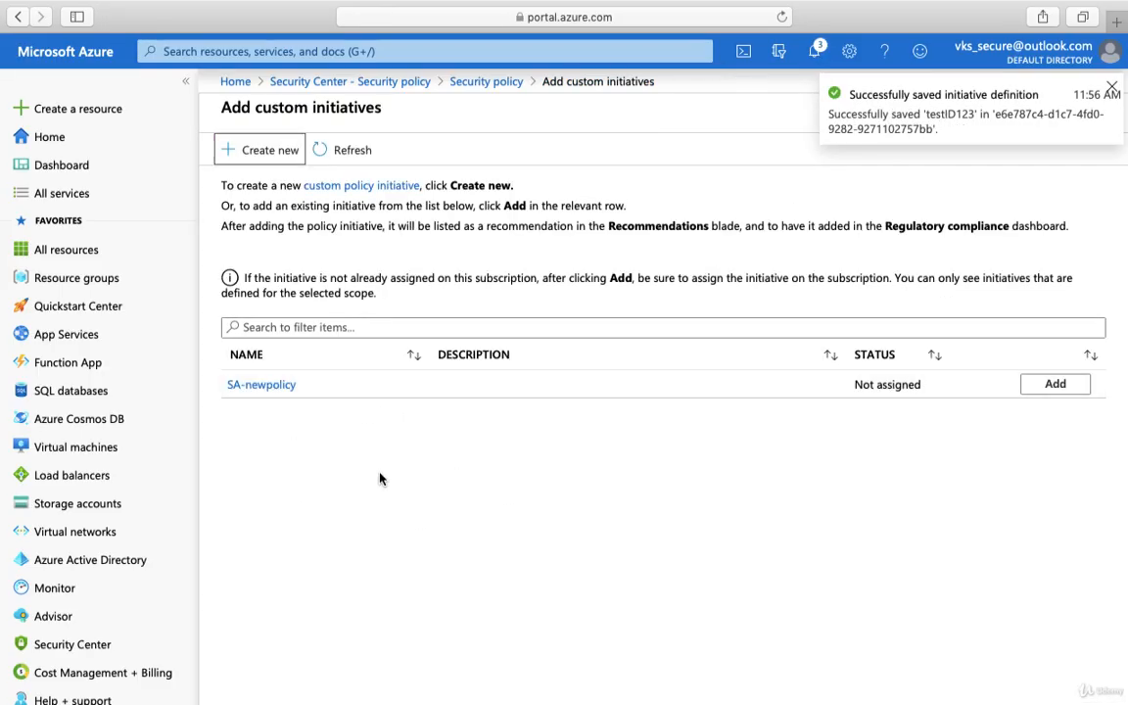
click(351, 159)
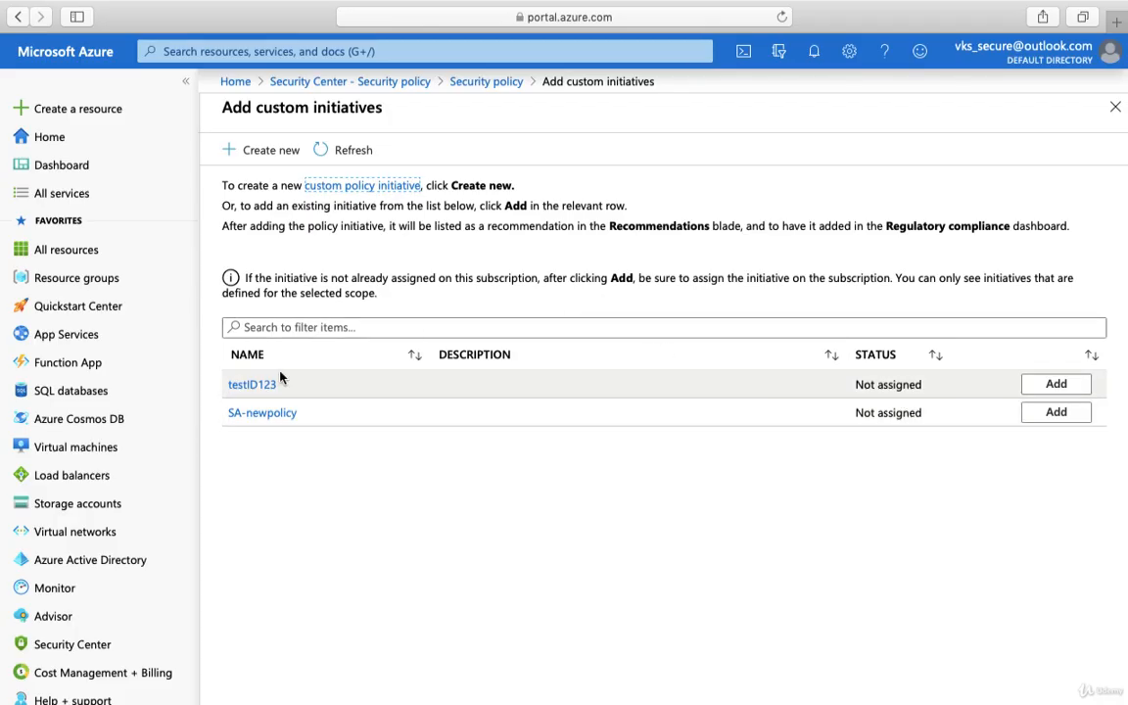
Start an assignment of the testID123 initiative and limit its scope to the SA-RG resource group.
click(257, 385)
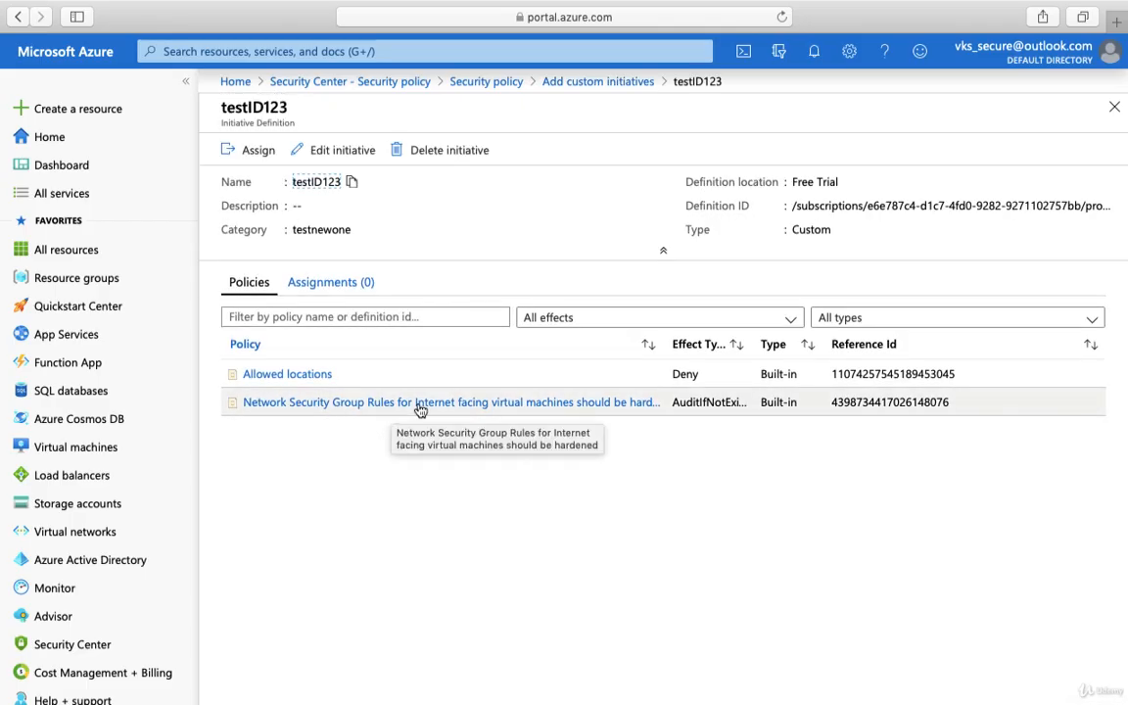
click(259, 148)
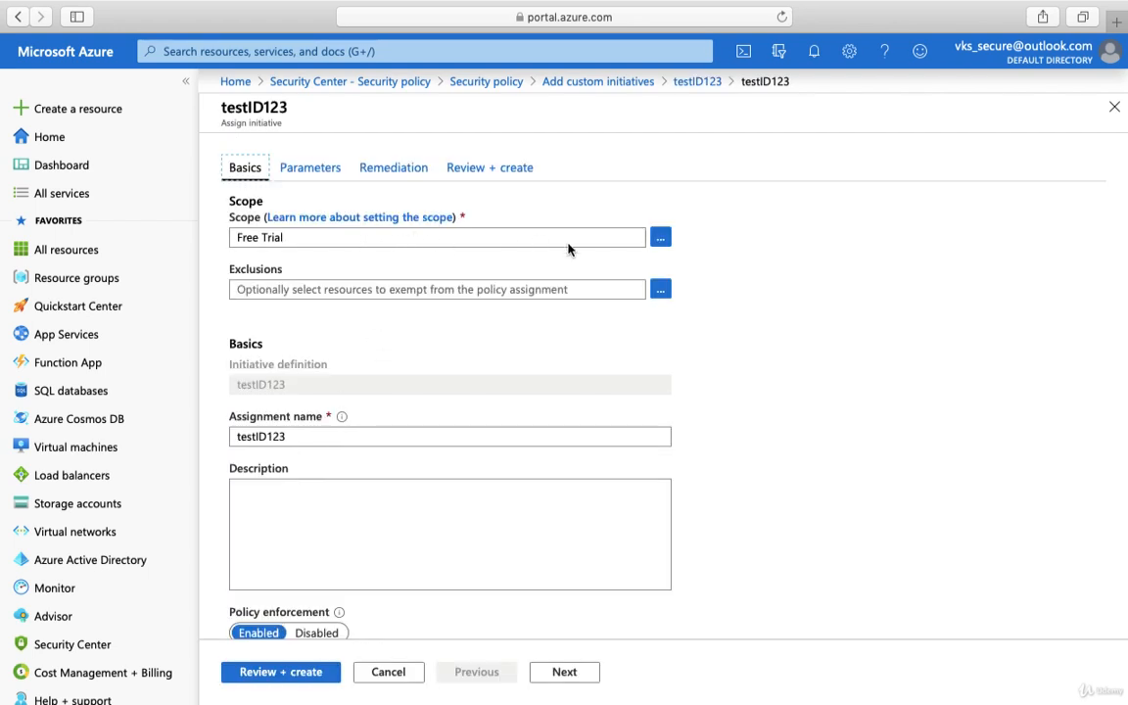
click(662, 240)
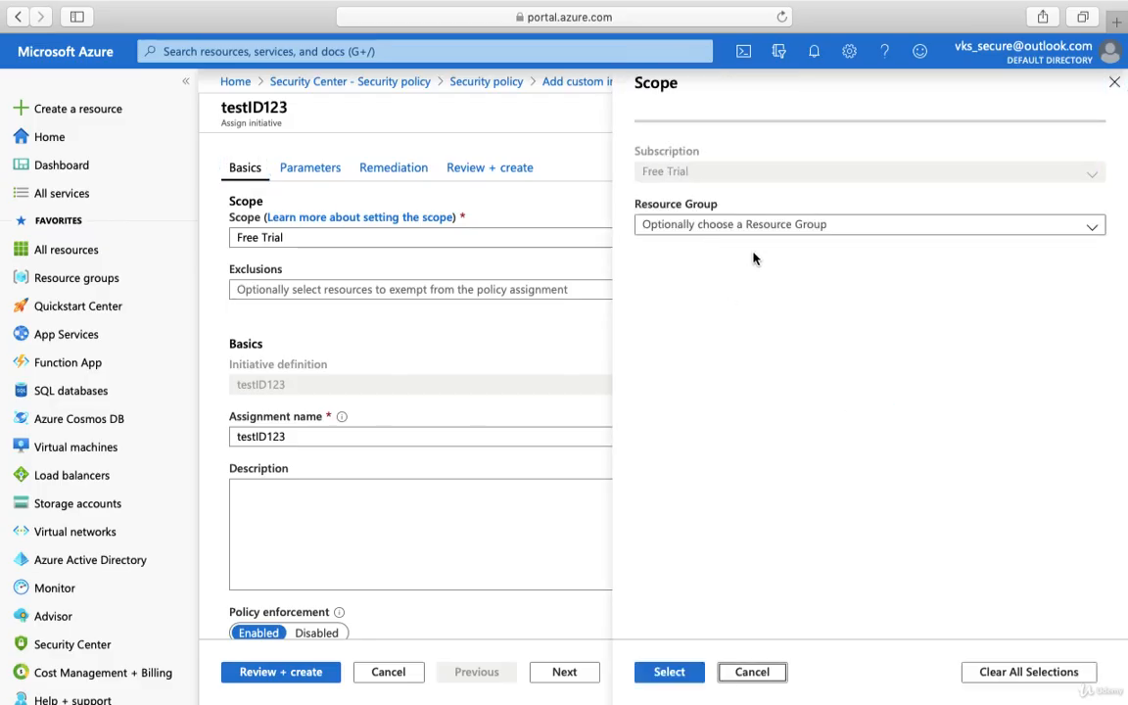
click(1090, 225)
click(780, 309)
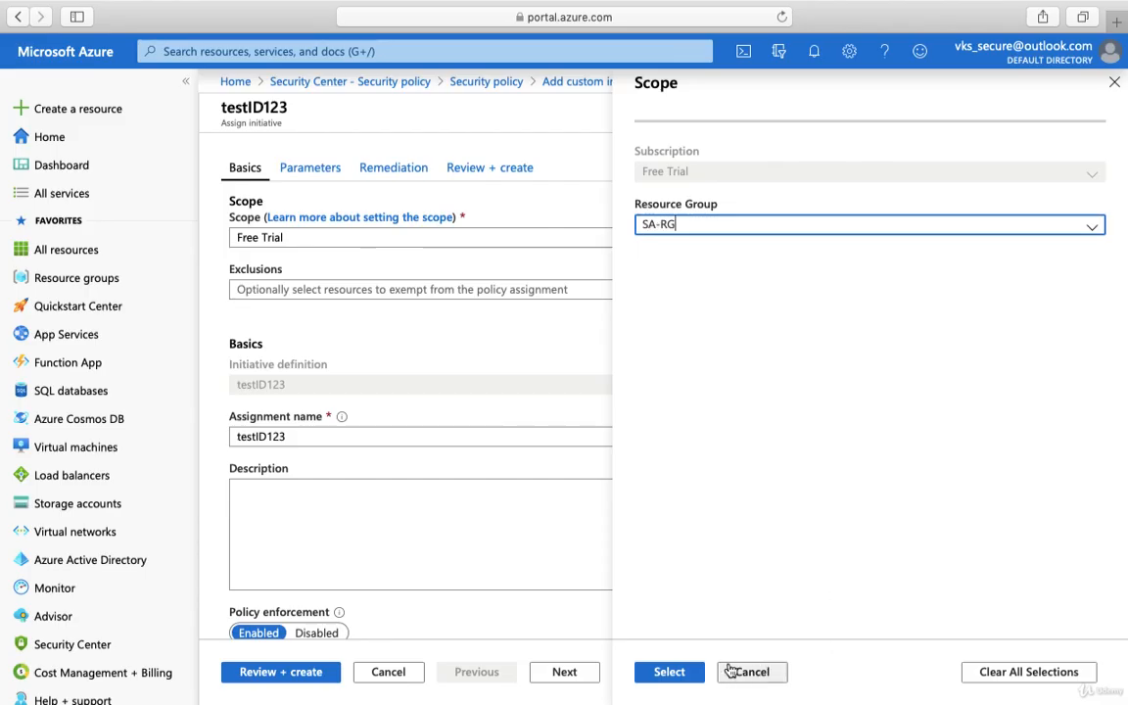
click(668, 672)
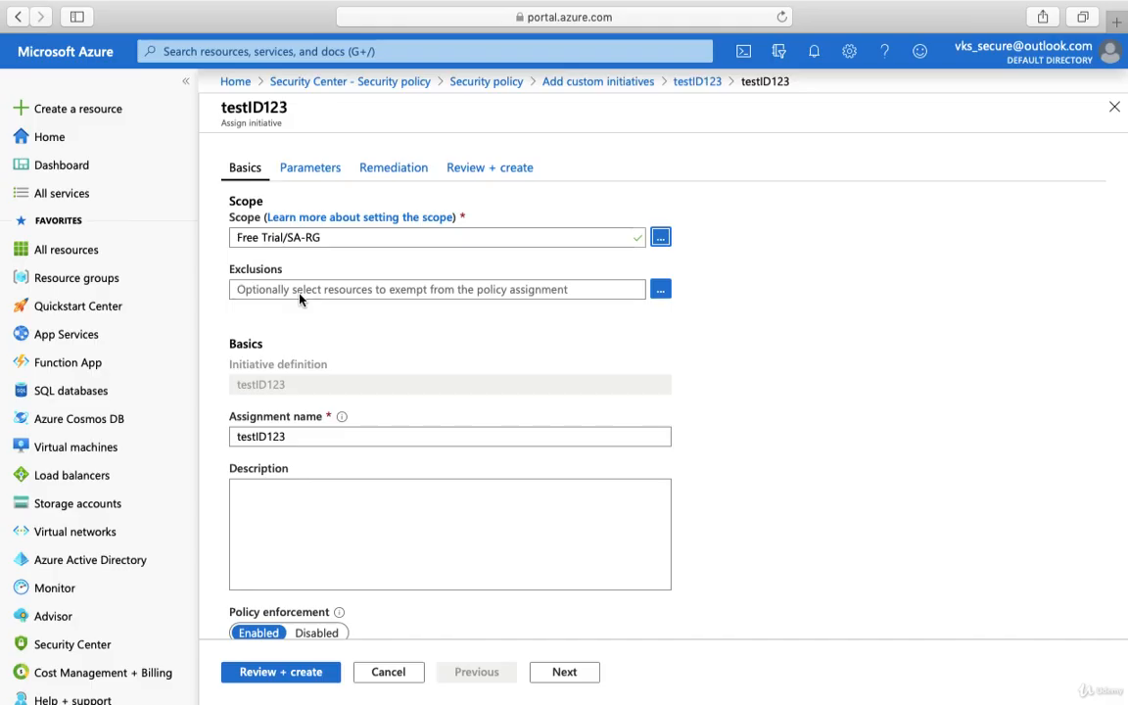
Exclude the sa-cosmosdb389 resource from the initiative assignment and keep the selection when saving.
click(660, 290)
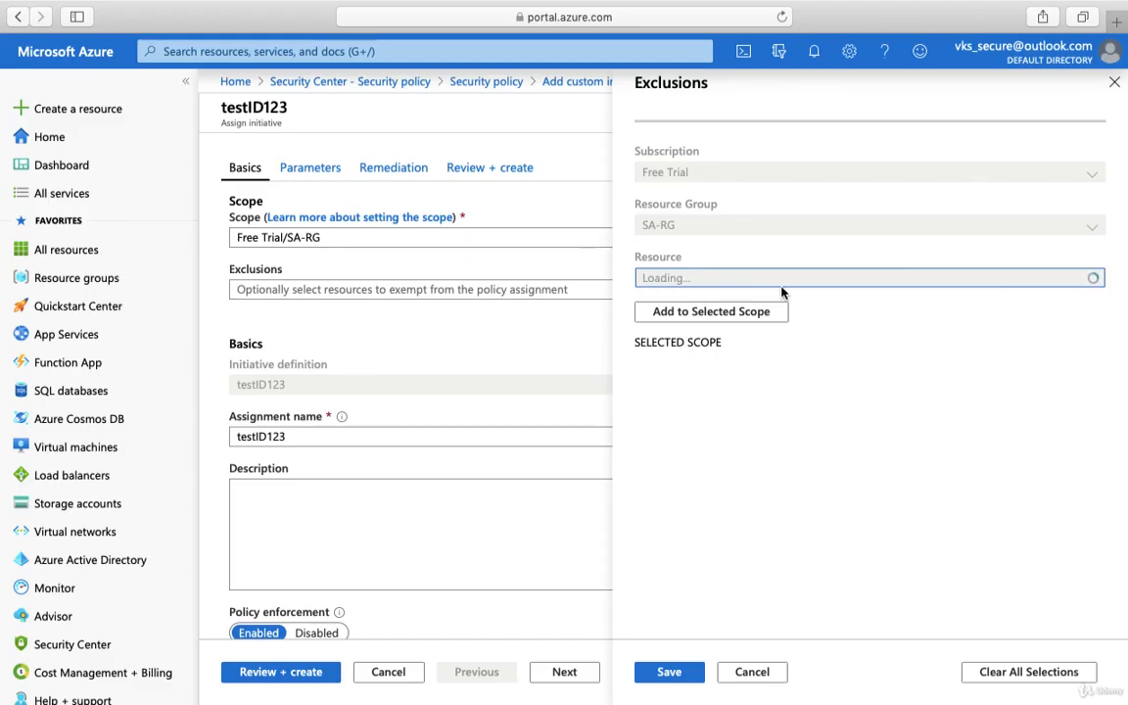
click(752, 282)
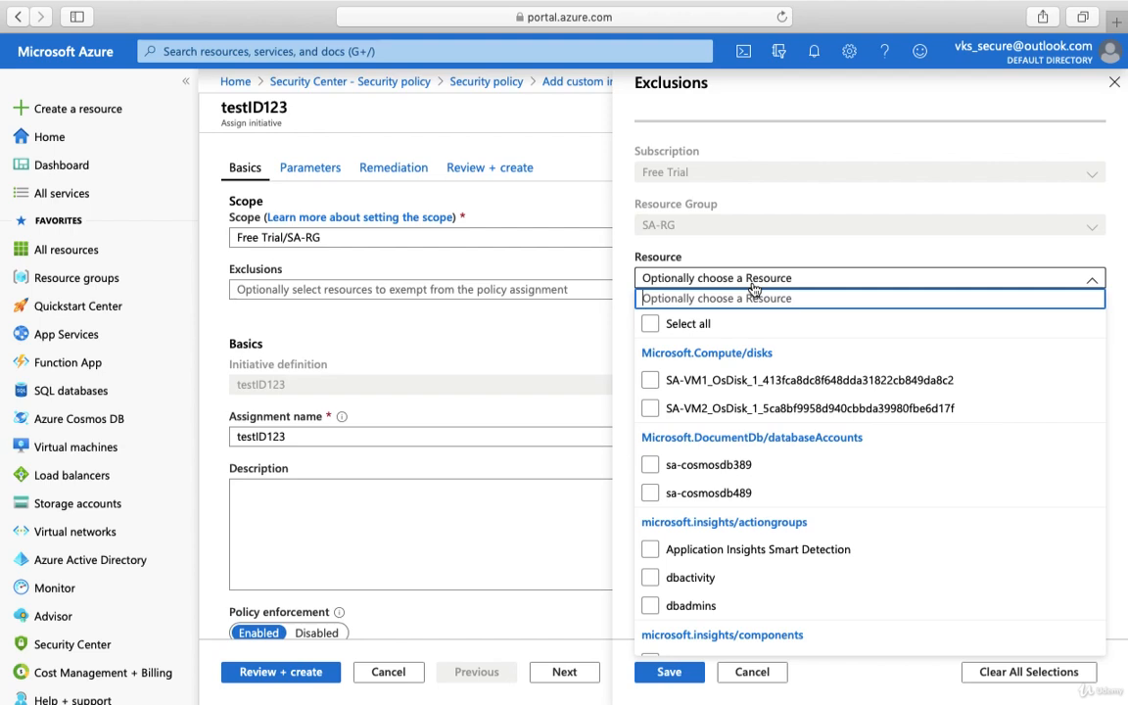
click(751, 553)
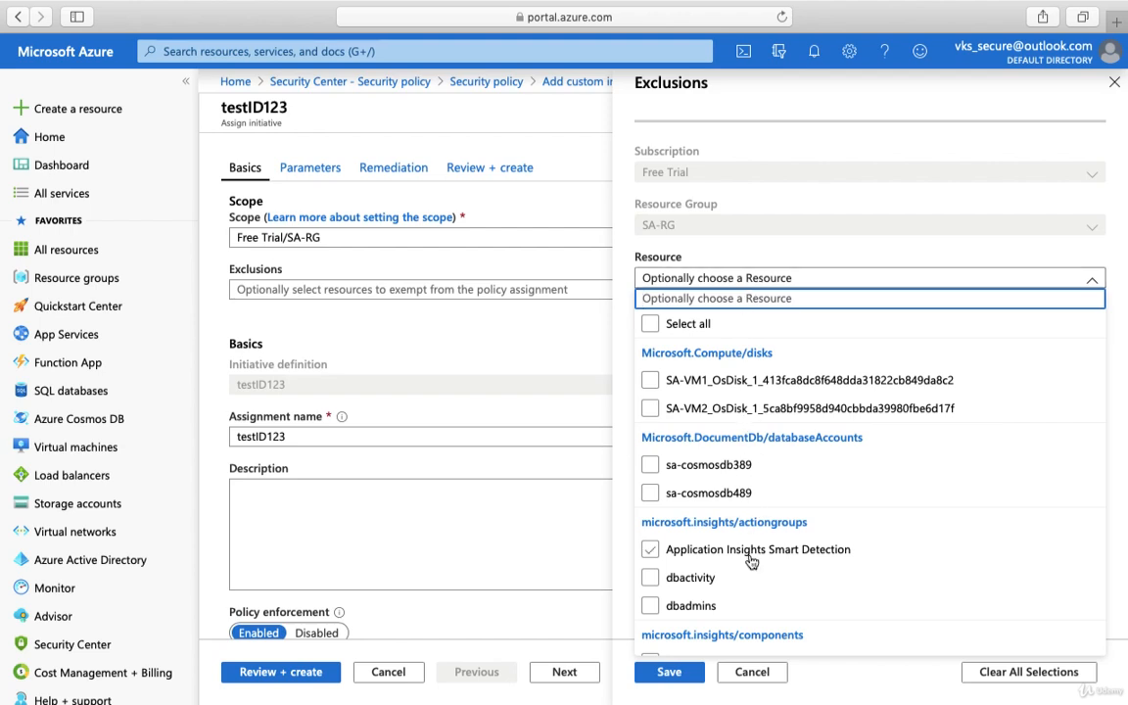
click(651, 467)
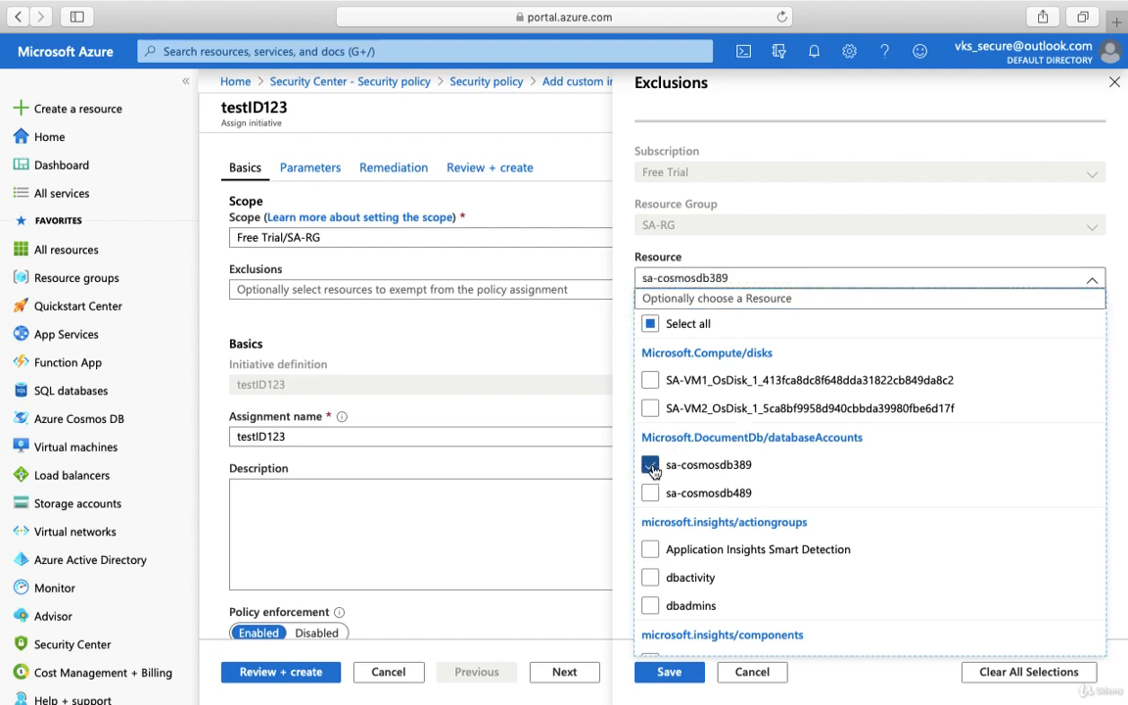
click(669, 673)
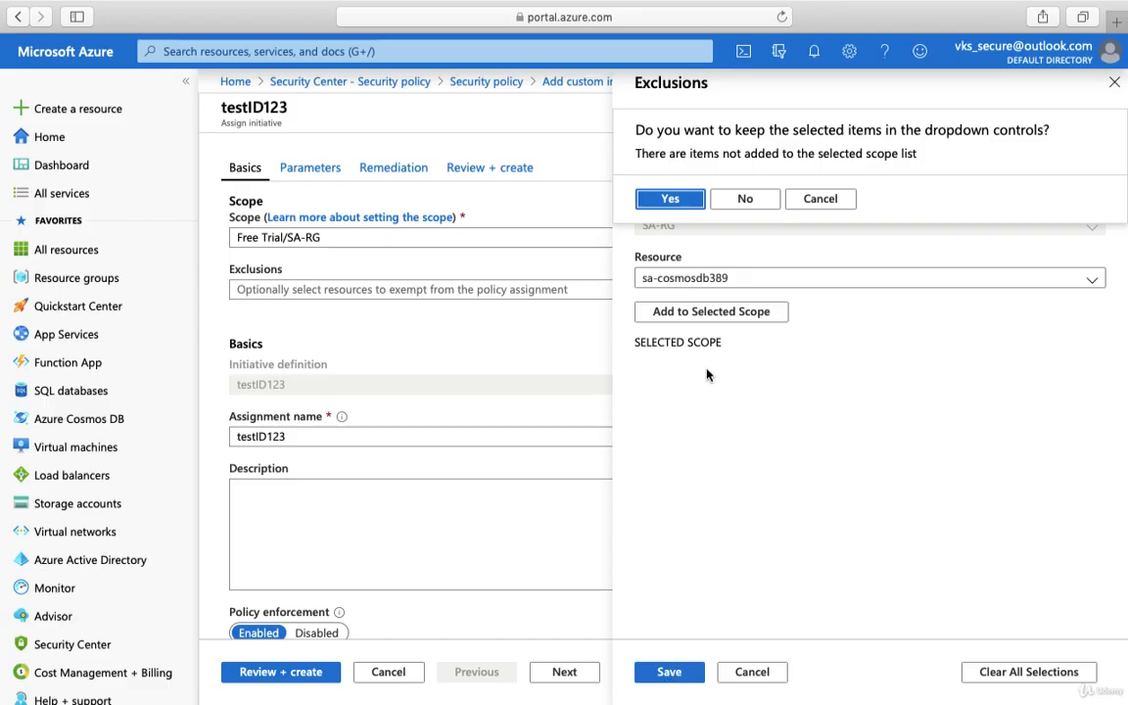
click(669, 199)
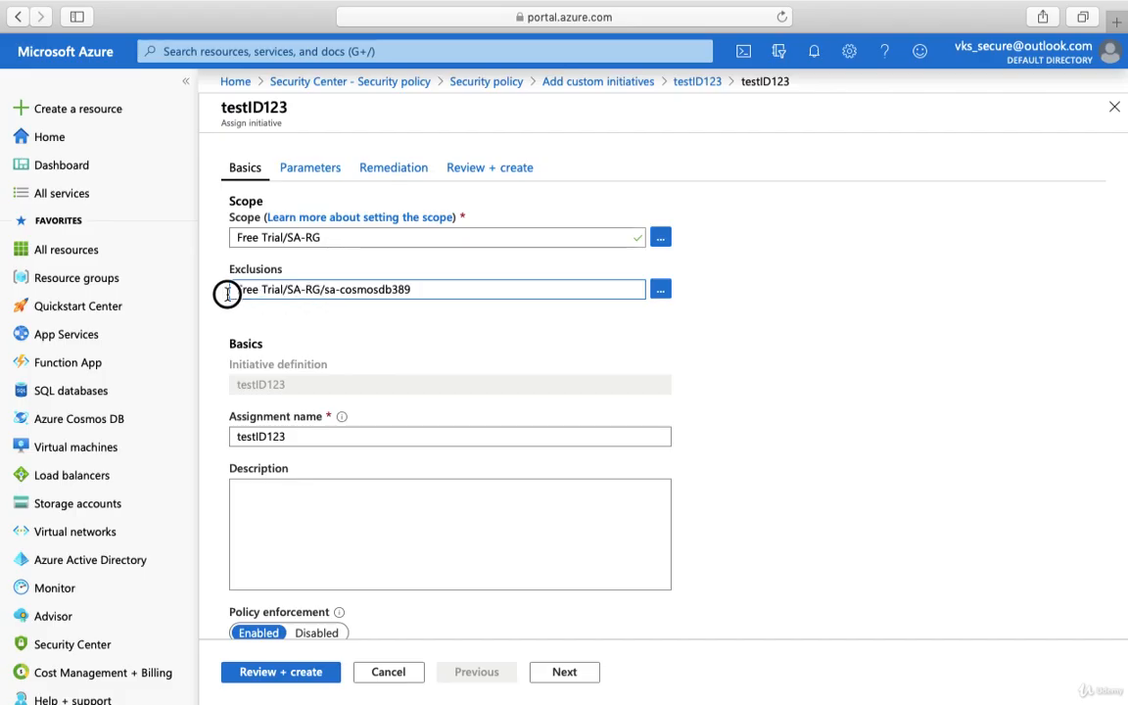
Review the remaining basic settings of the initiative assignment, including its name, policy enforcement and the Assigned by field.
scroll(454, 297, down, 2)
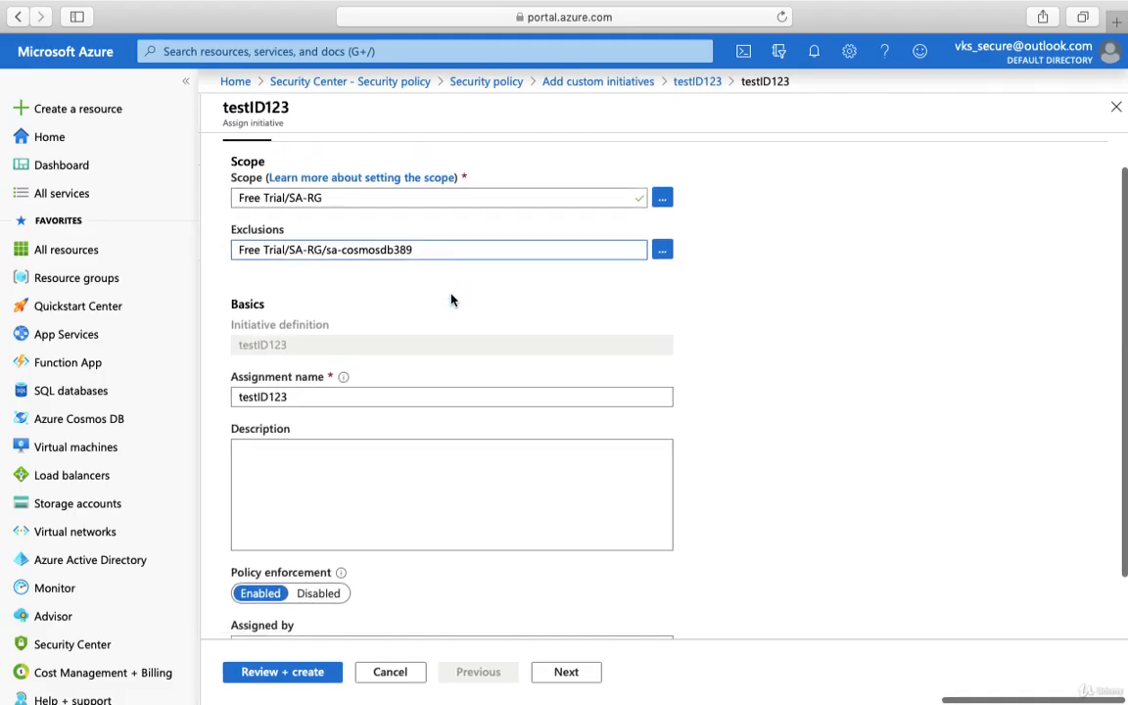
scroll(449, 403, down, 2)
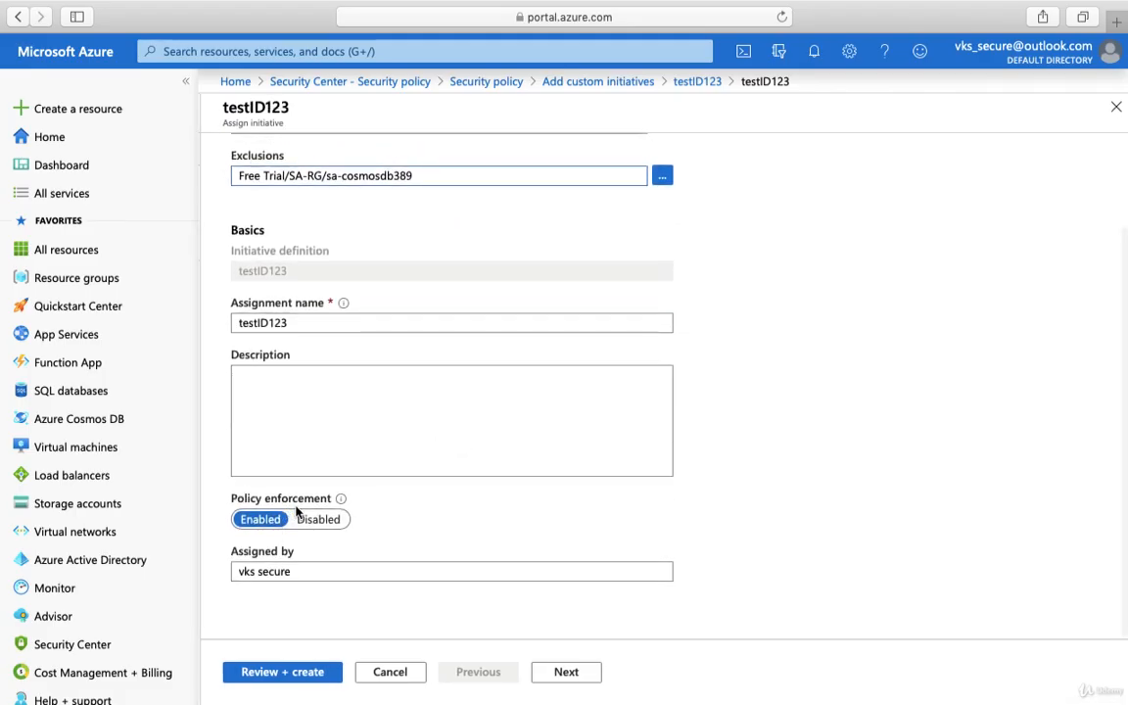
drag(300, 571, 220, 577)
click(300, 574)
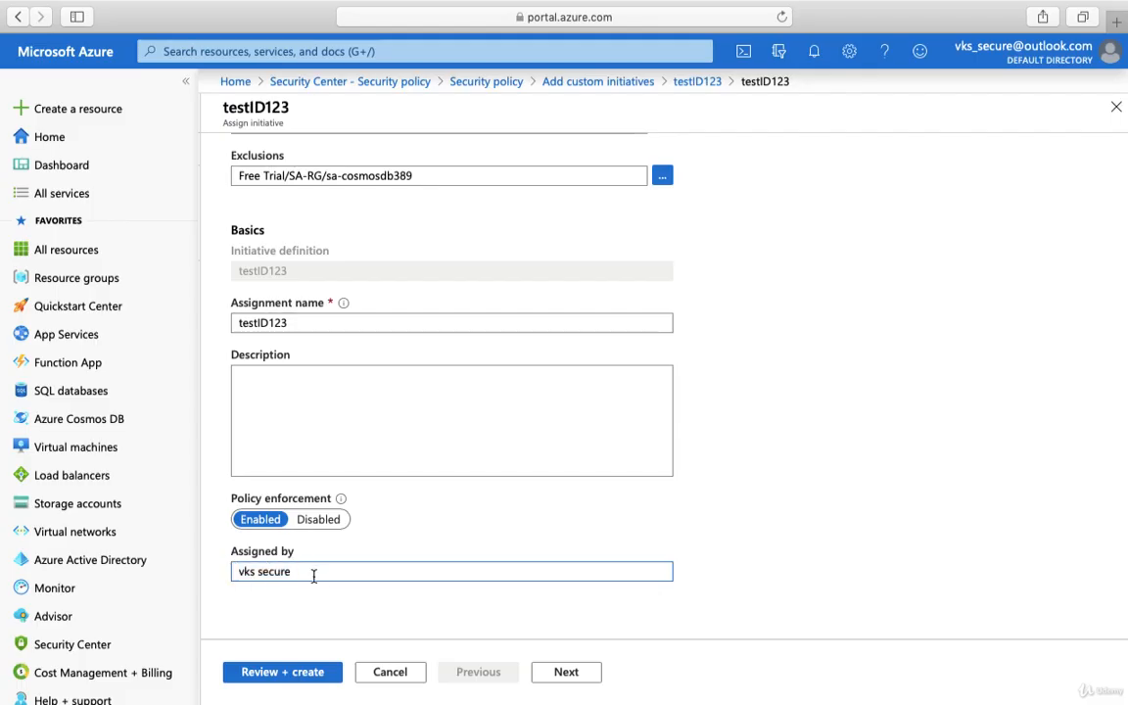
drag(313, 574, 224, 571)
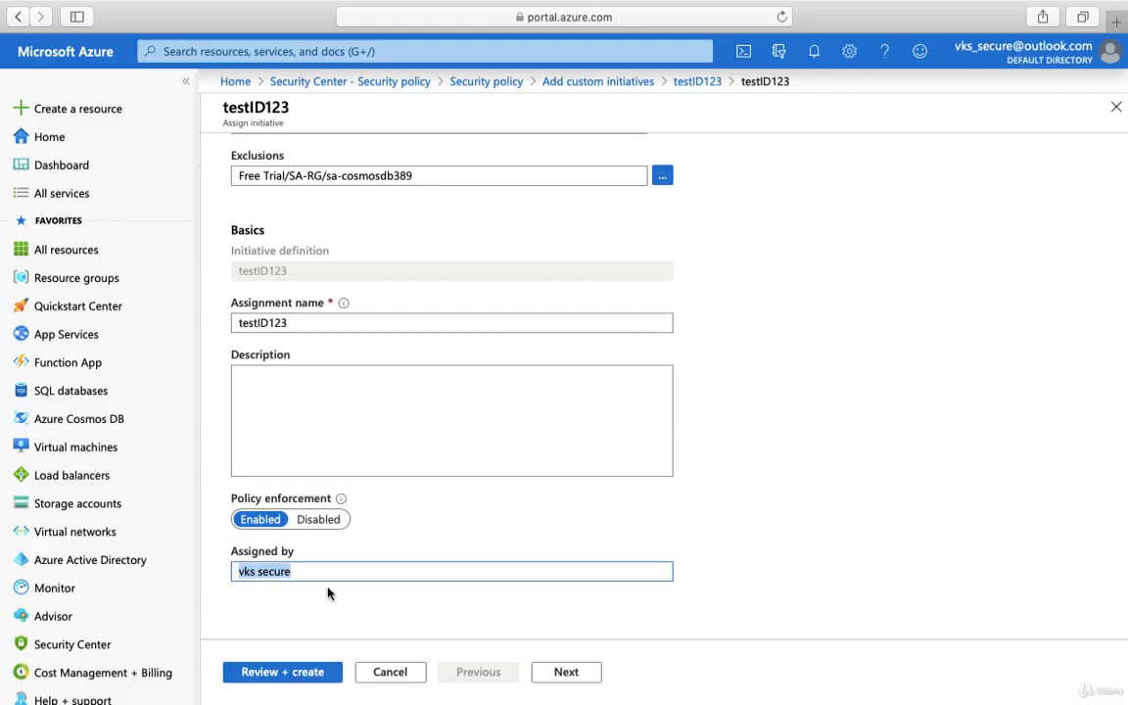
drag(300, 570, 217, 569)
Enable creation of a managed identity for remediation and create the testID123 initiative assignment.
click(568, 673)
click(390, 172)
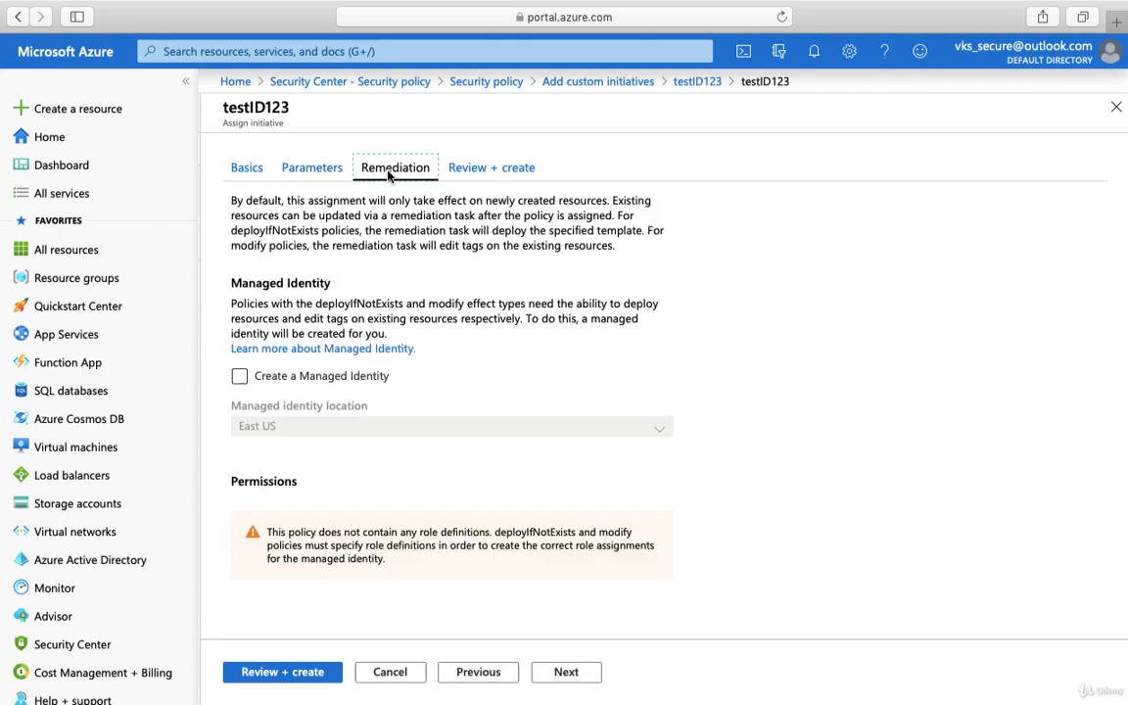
click(241, 377)
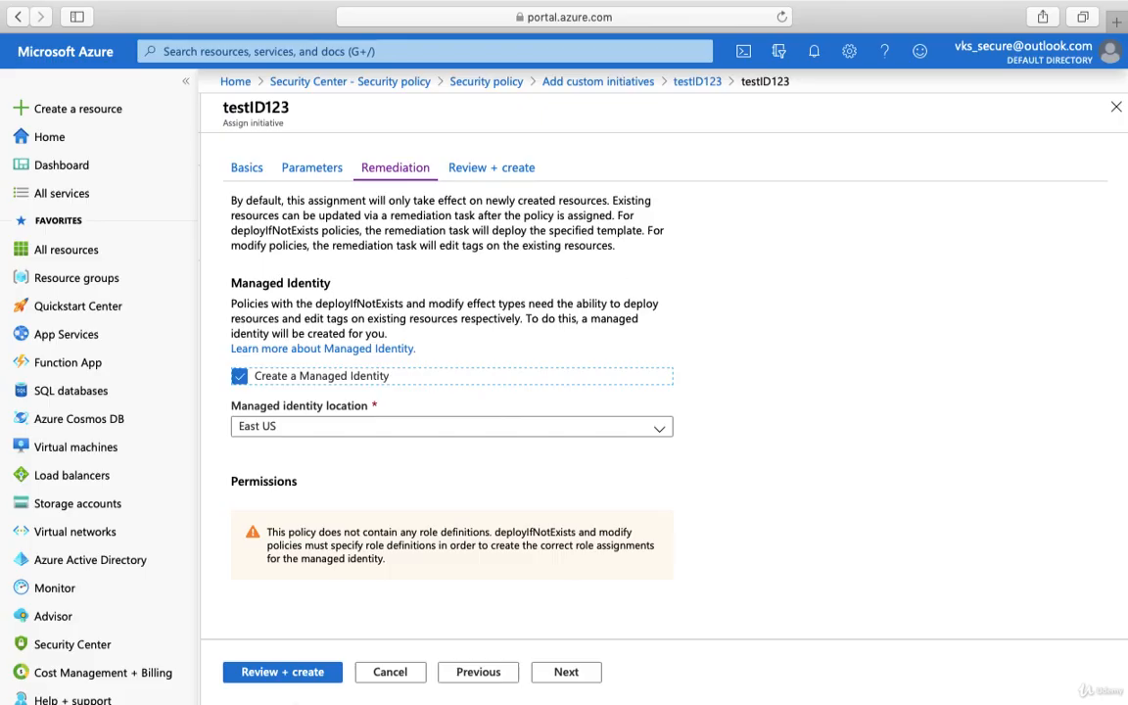
click(568, 673)
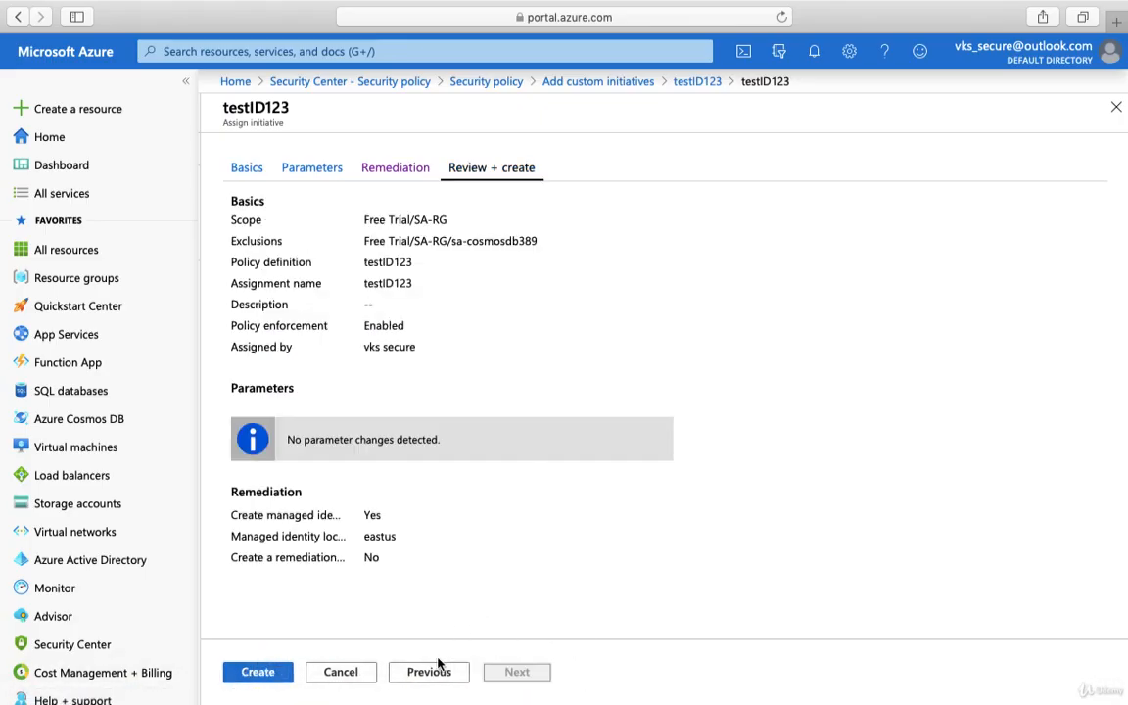
click(260, 672)
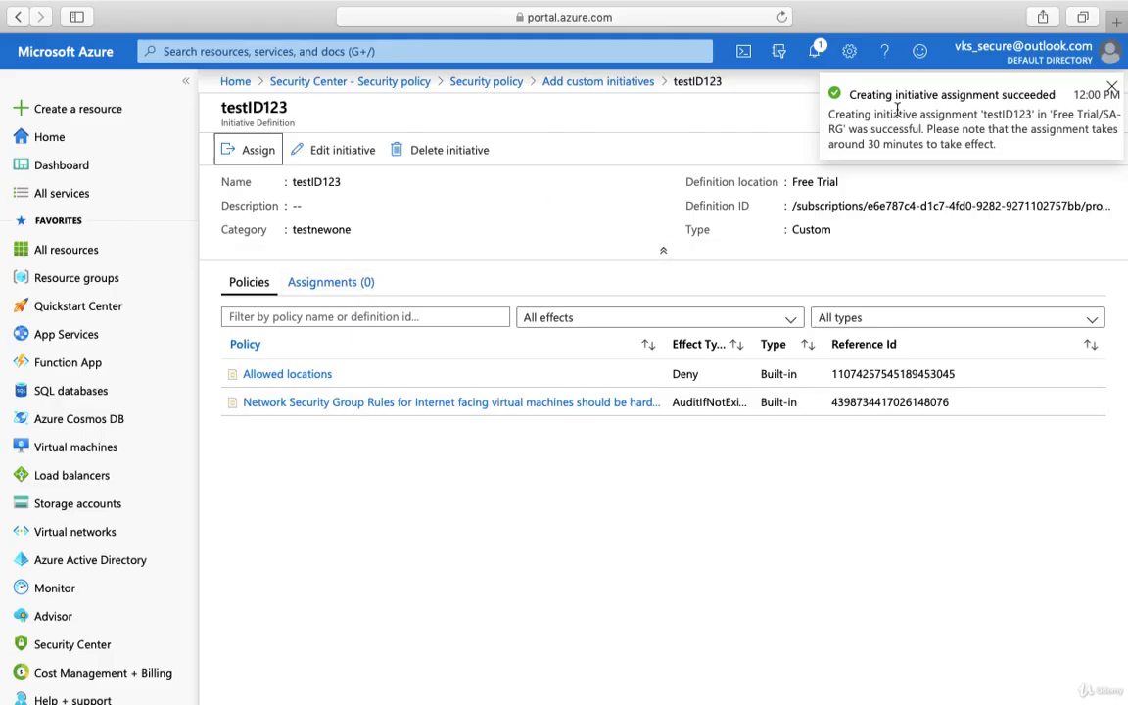
Return to the Free Trial security policy page and examine its default policy, regulatory standards and custom initiatives sections.
click(578, 83)
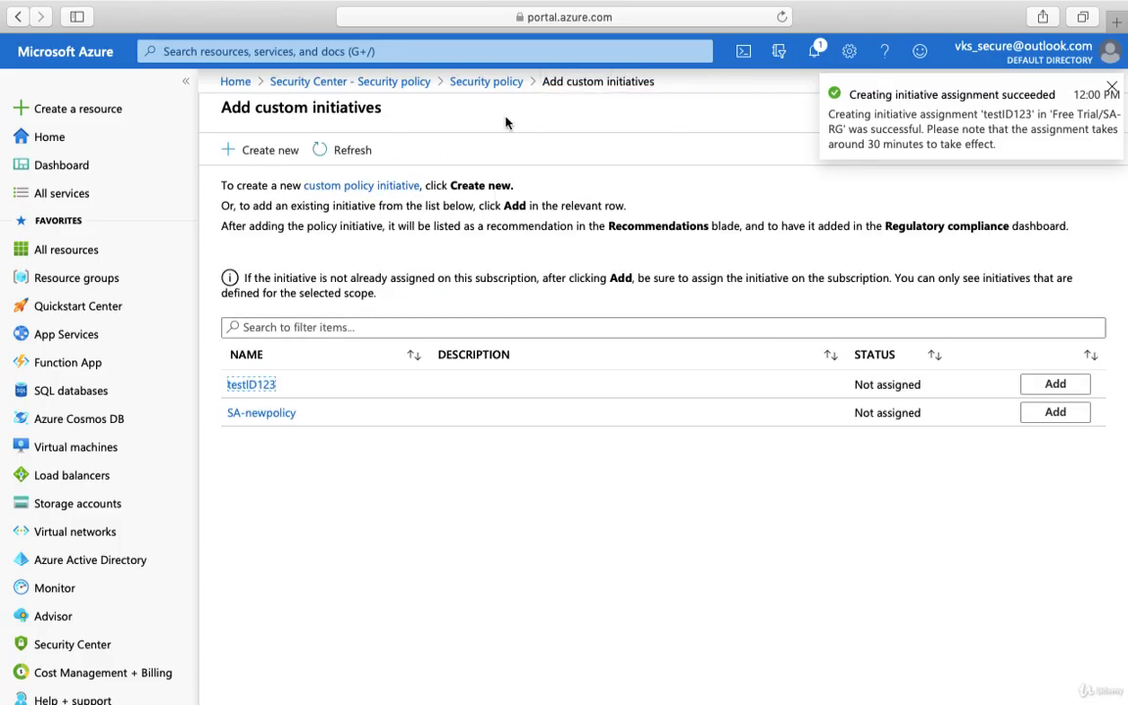
click(487, 83)
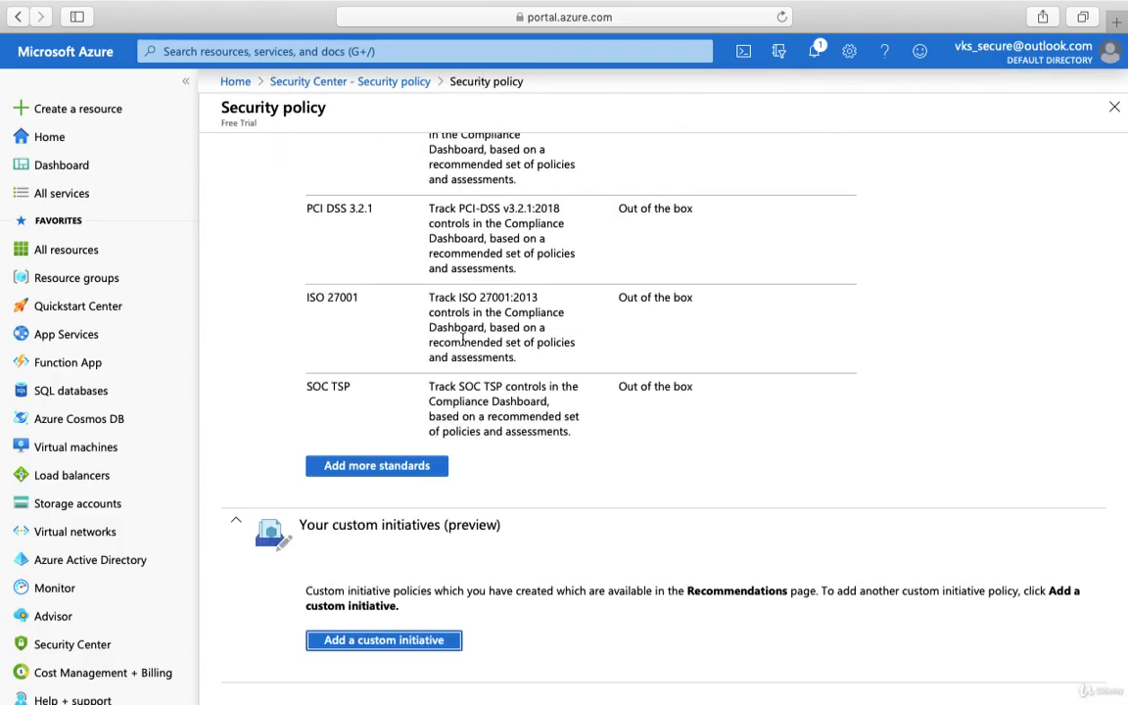
scroll(463, 340, up, 5)
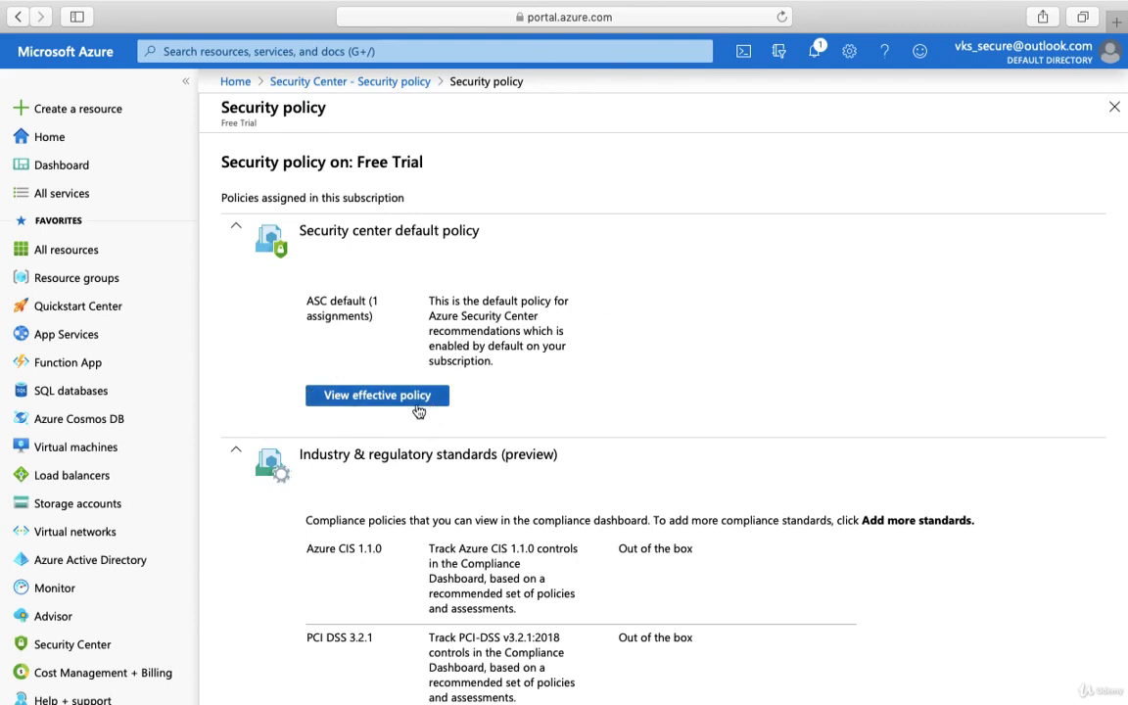
scroll(423, 423, down, 1)
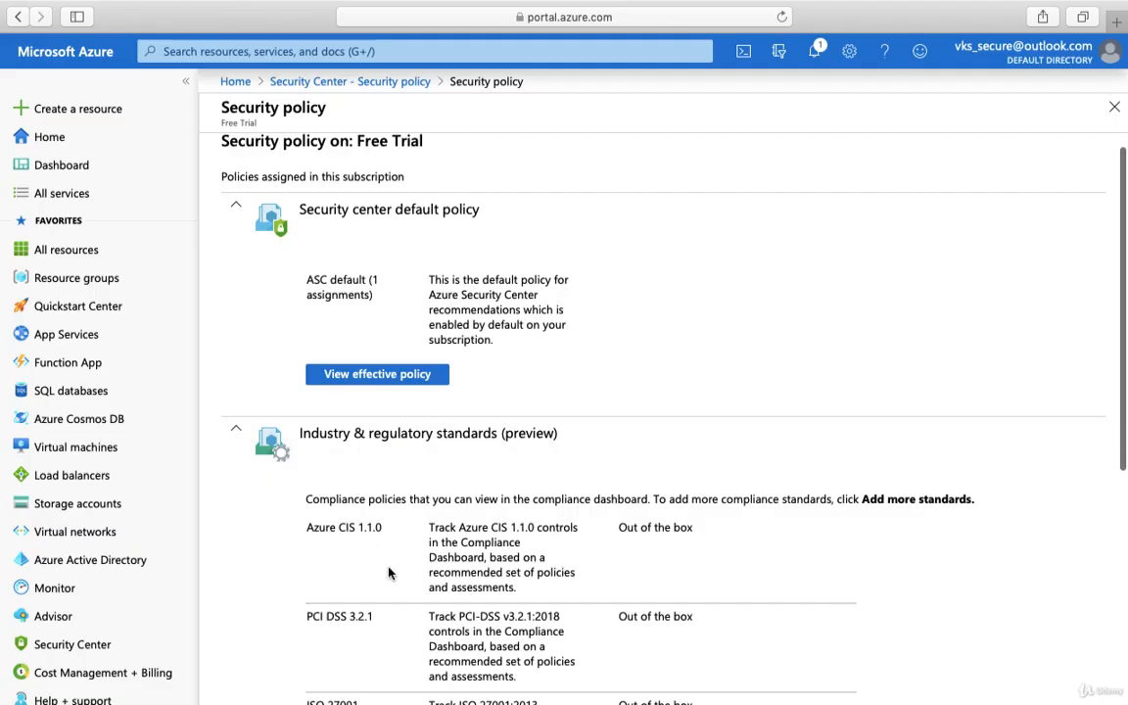
scroll(388, 572, down, 5)
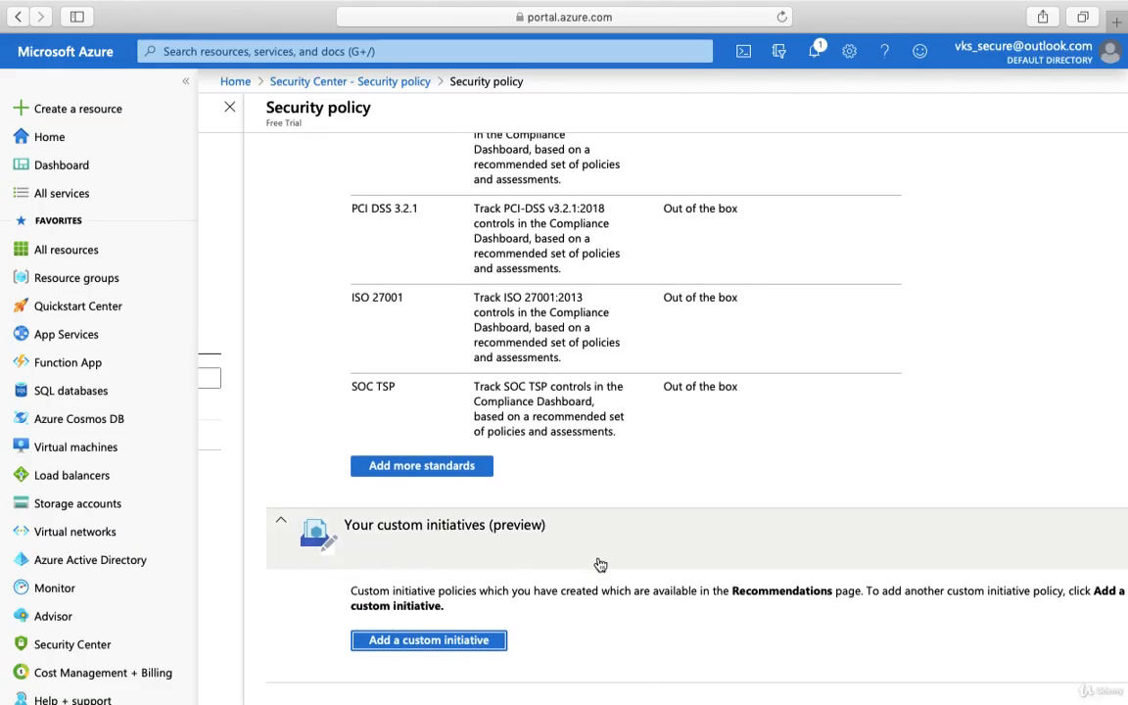
scroll(600, 565, up, 5)
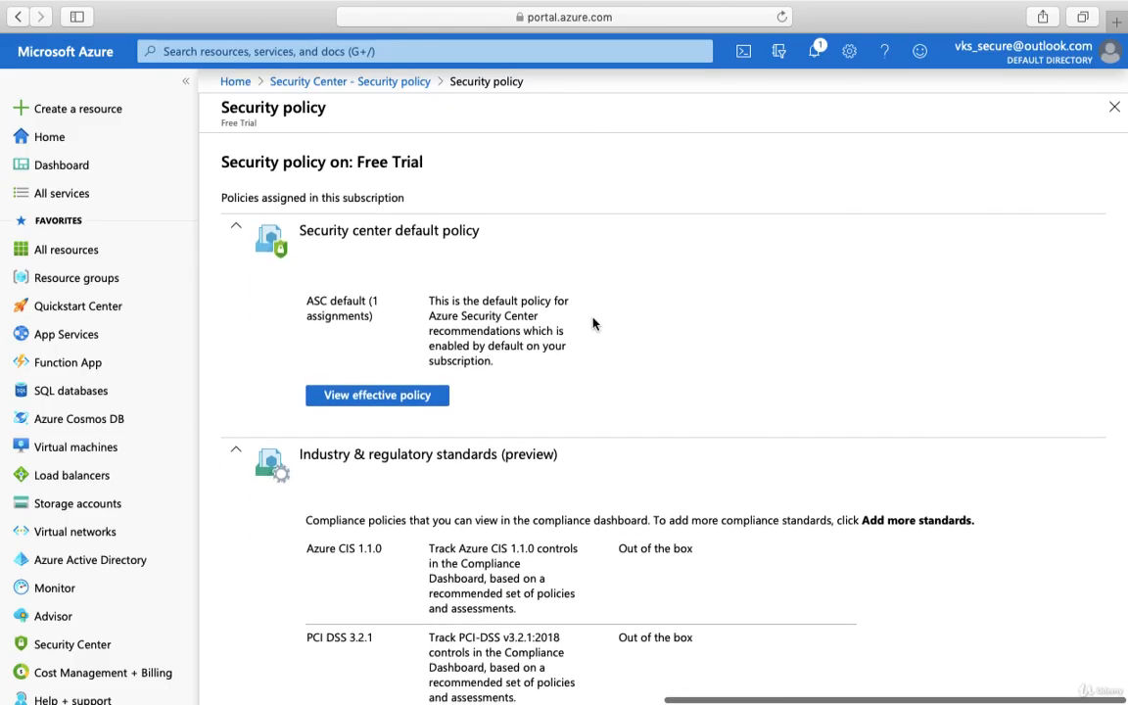
scroll(746, 333, up, 1)
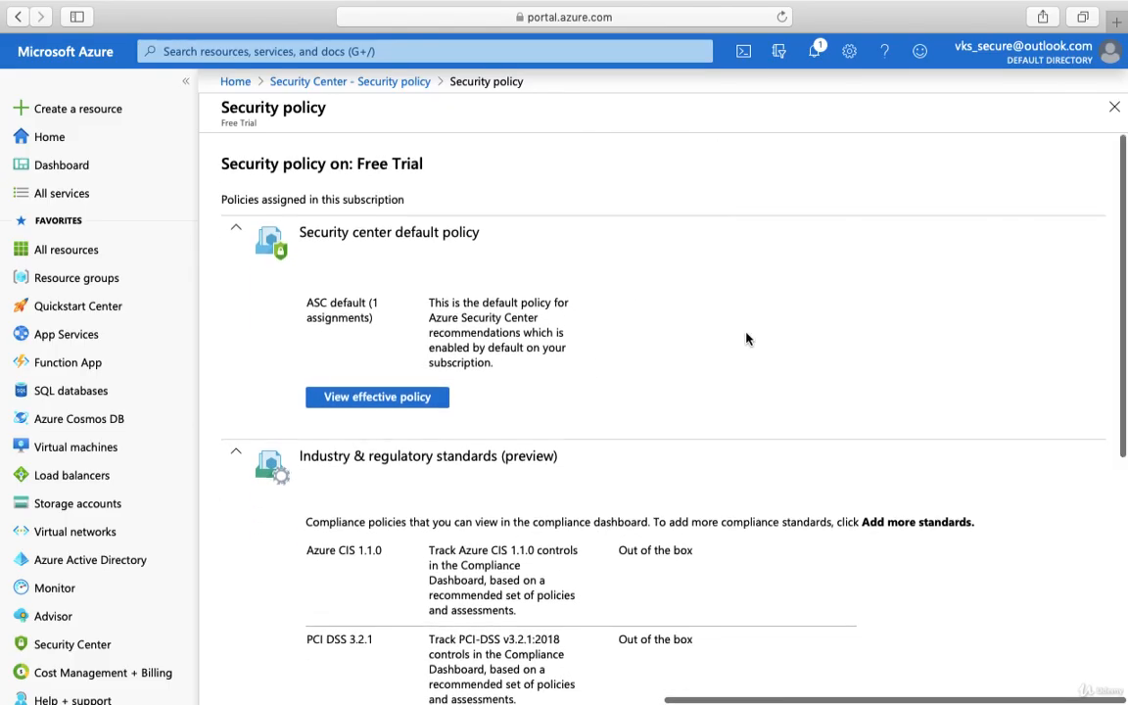